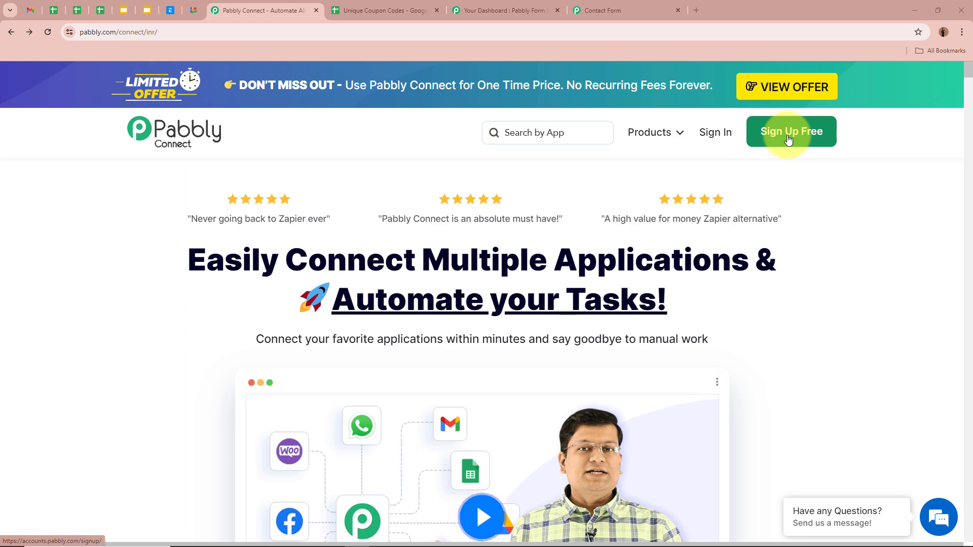
Step: Sign in to Pabbly and launch Pabbly Connect from the All Pabbly Apps page
left_click(717, 138)
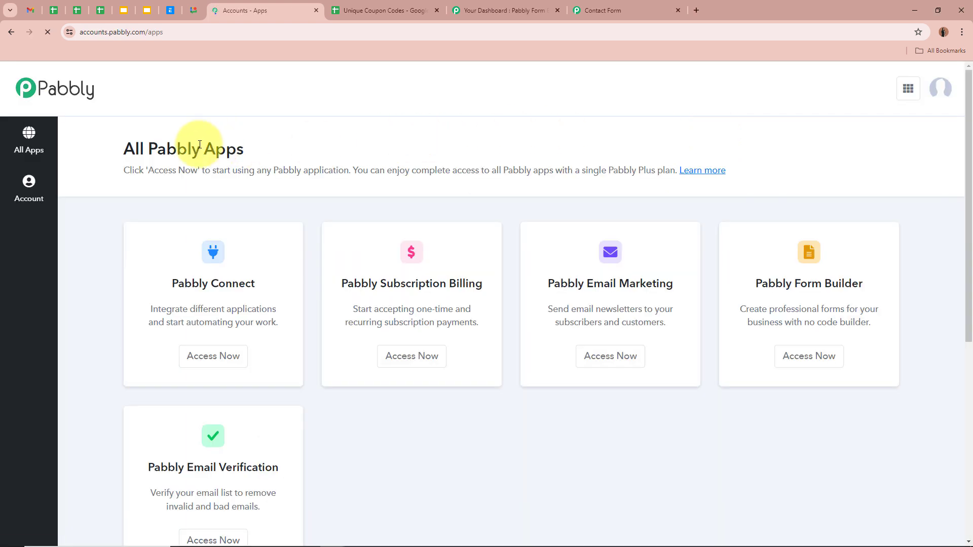
left_click_drag(124, 152, 285, 153)
left_click(285, 155)
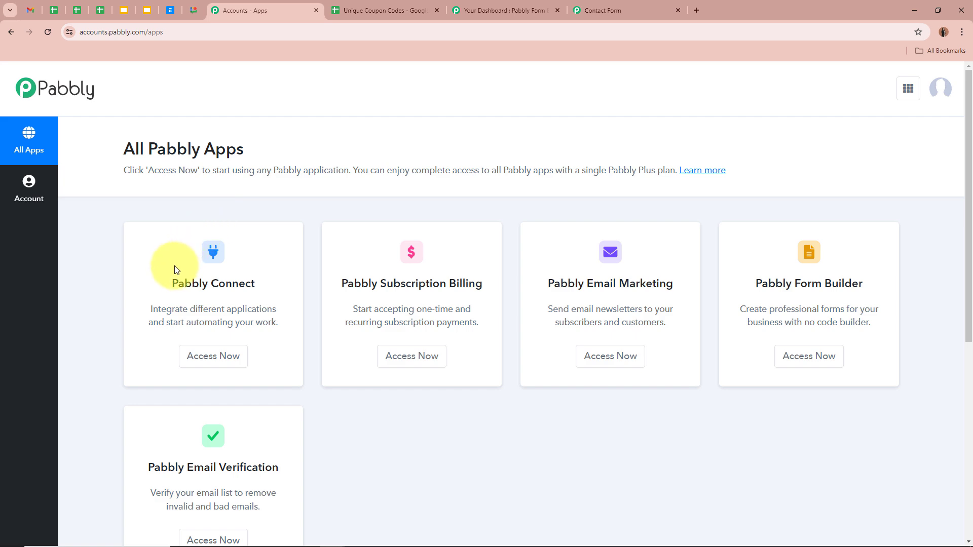
left_click_drag(171, 282, 261, 282)
left_click(277, 292)
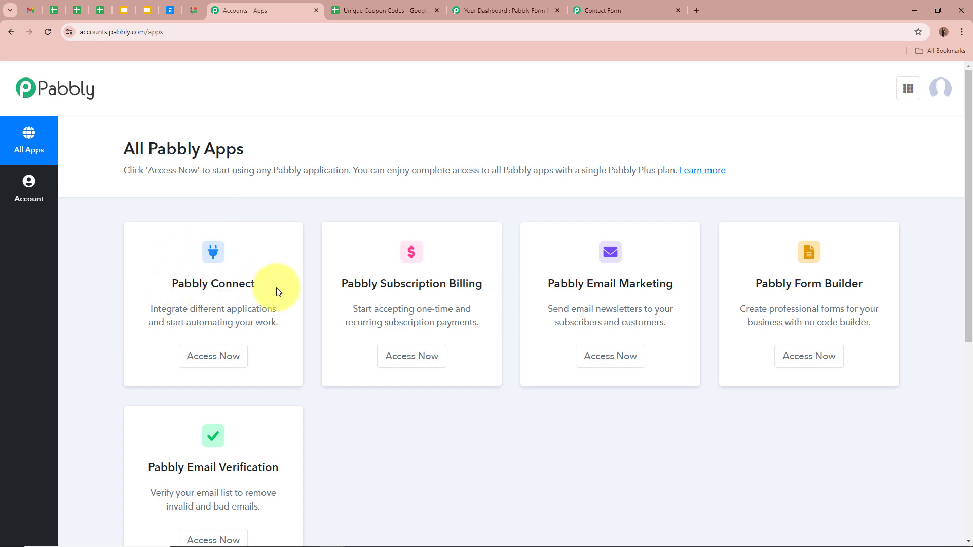
left_click(218, 356)
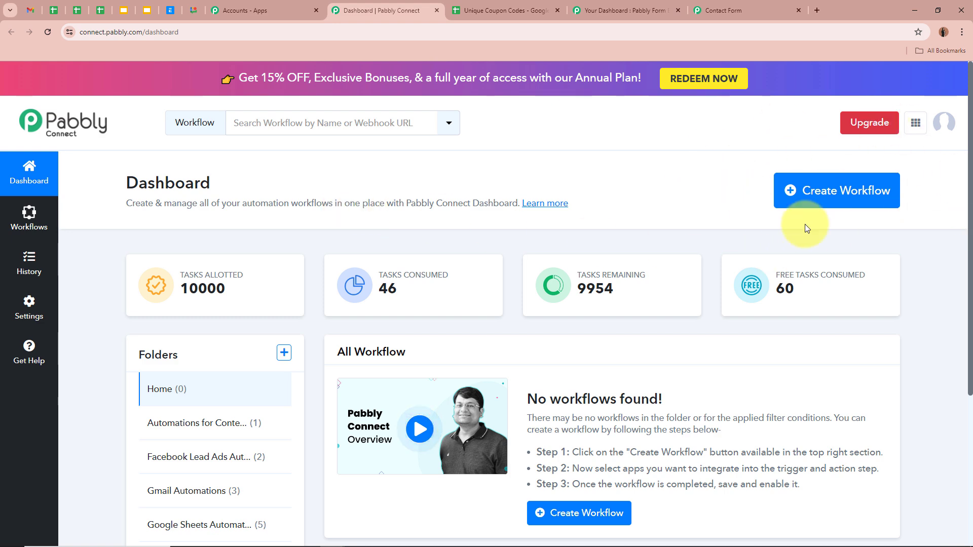
Step: Start a new workflow named 'Generate Unique Coupon Codes on Webhook Response & Send via Email'
left_click(875, 185)
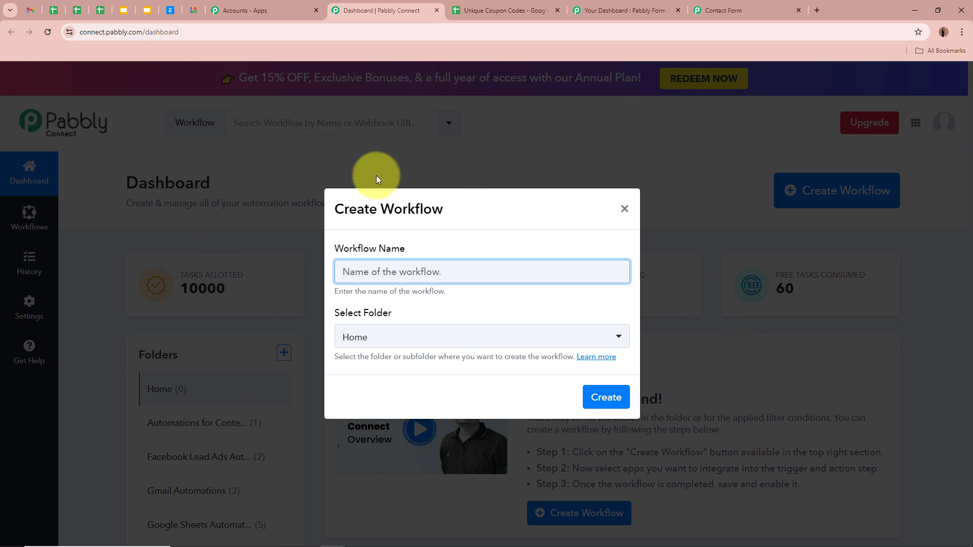
left_click_drag(330, 247, 464, 250)
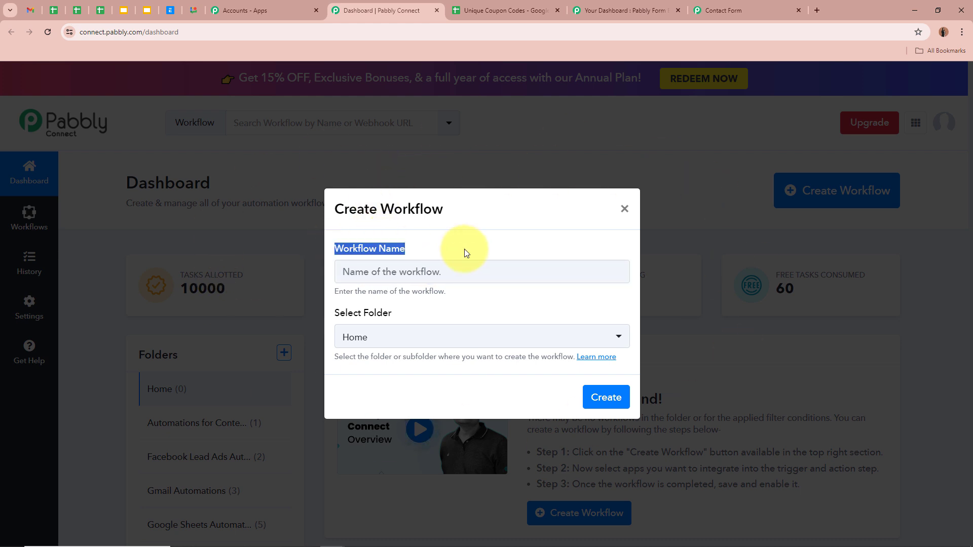
left_click(383, 271)
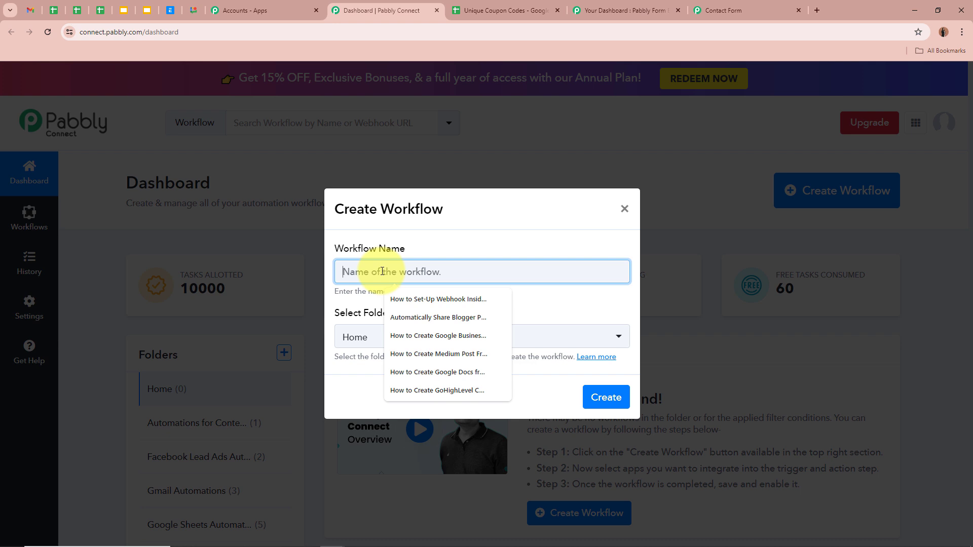
type("Generate Unique Coupon Codes on Webhook Response & Send via Email")
left_click_drag(343, 272, 650, 276)
type("Generate Unique Coupon Codes on Webhook Response & Send via Email")
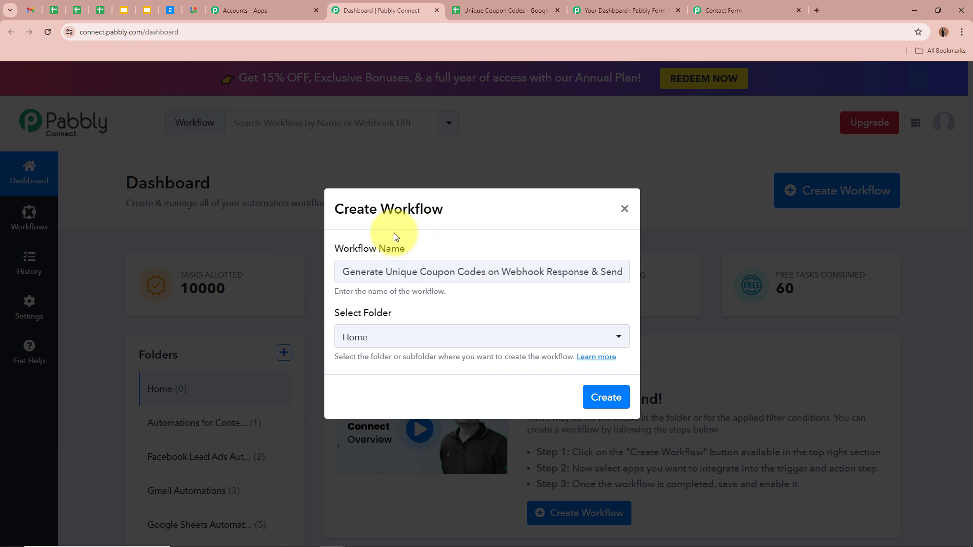
Step: Put the workflow in the Gmail Automations folder and create it
left_click_drag(346, 313, 408, 311)
left_click(408, 310)
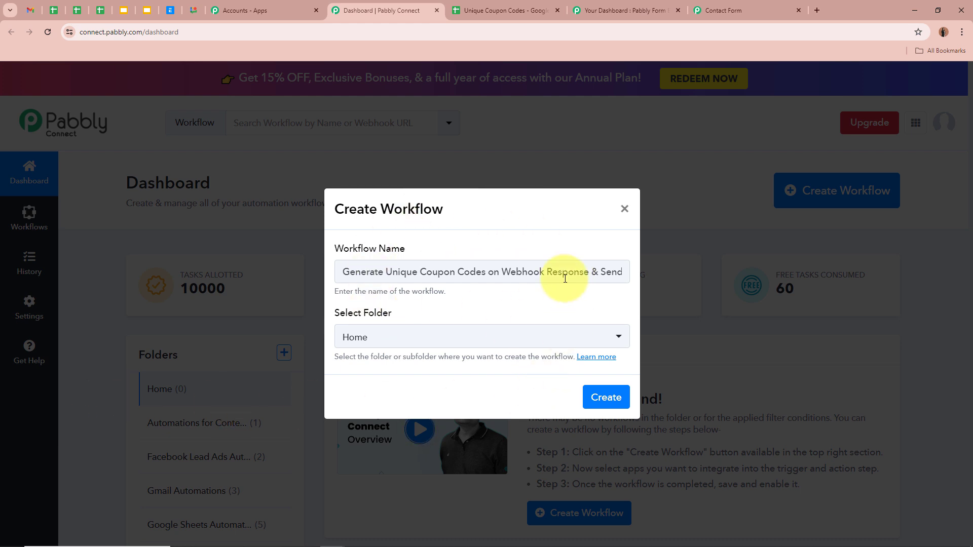
left_click(445, 339)
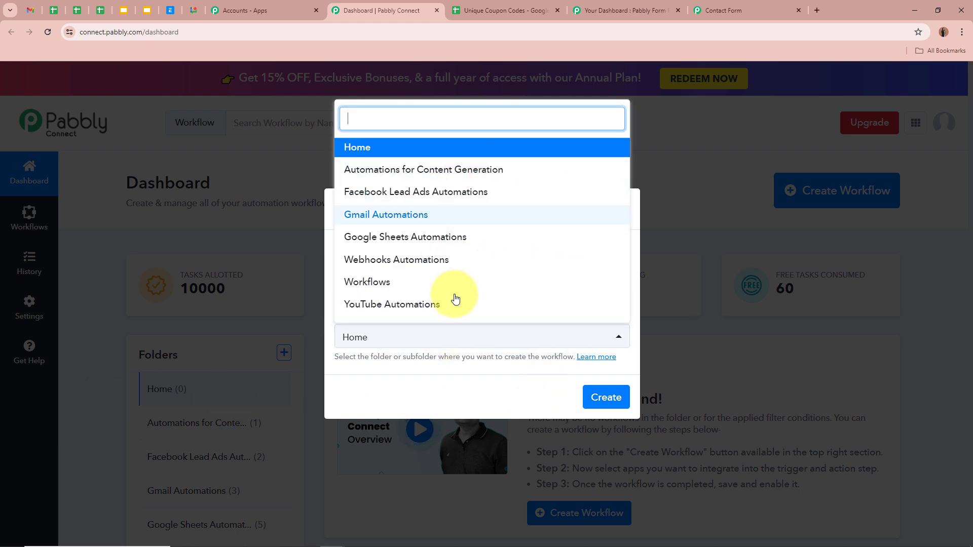
left_click(428, 214)
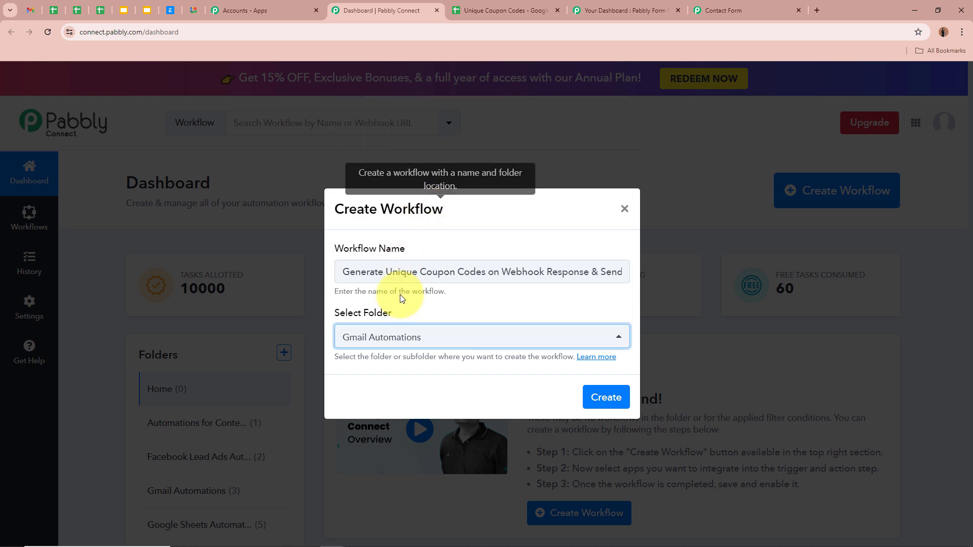
left_click(431, 307)
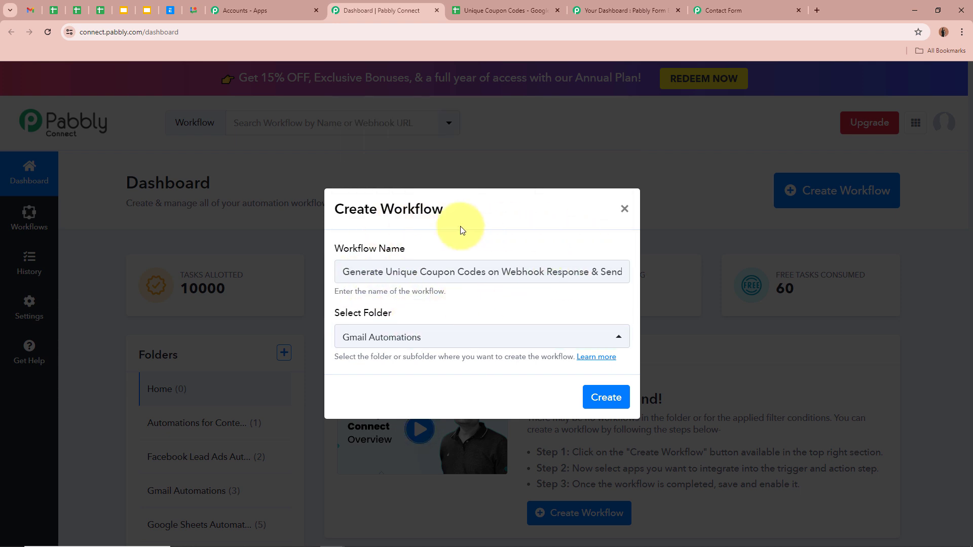
left_click_drag(342, 272, 735, 272)
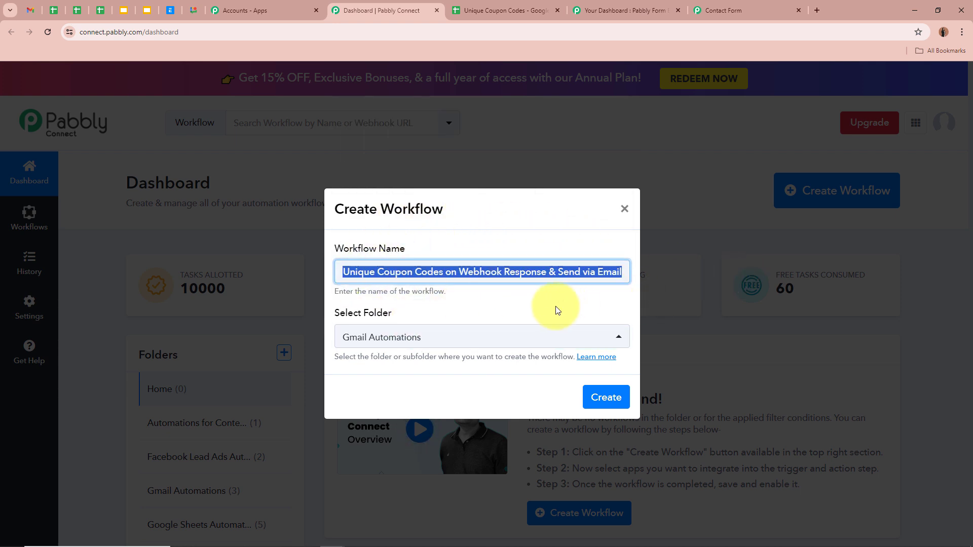
left_click(502, 312)
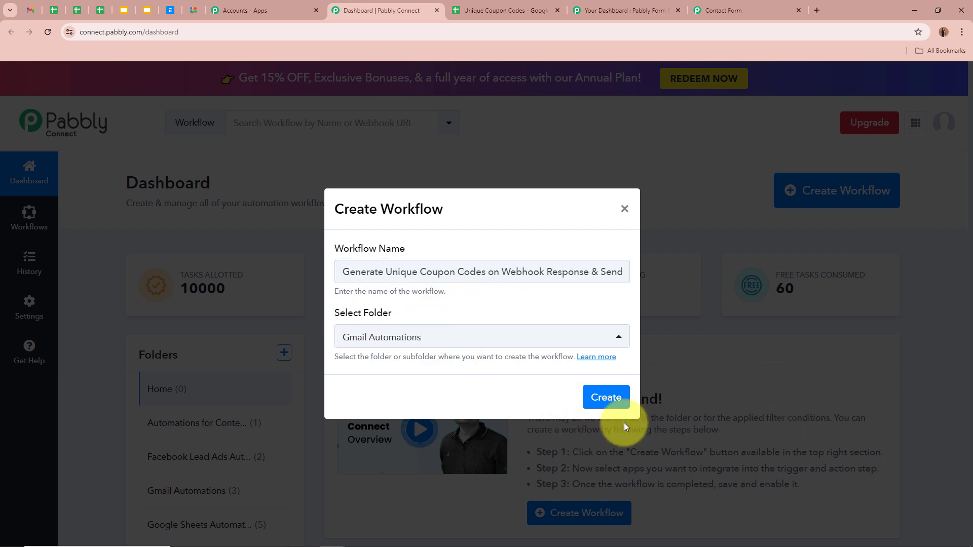
left_click(603, 397)
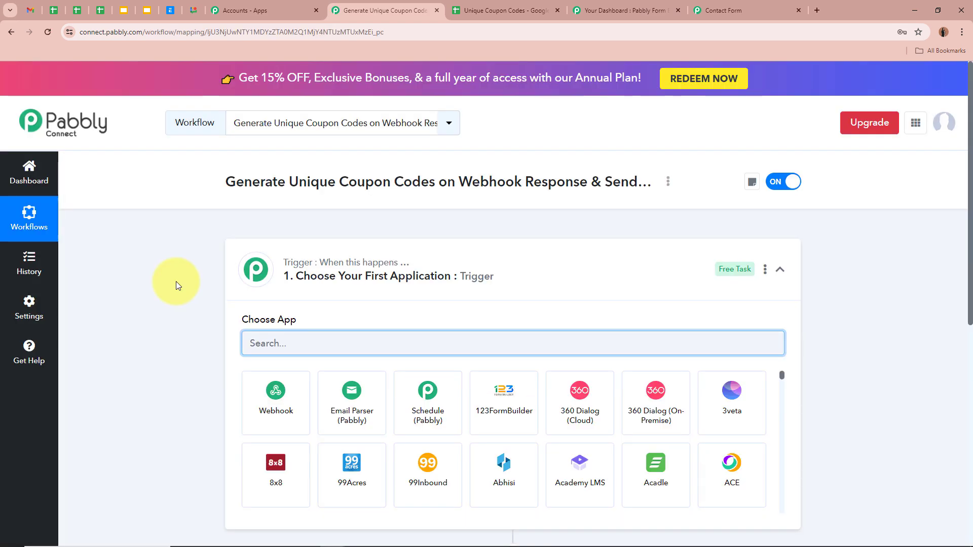
Step: Choose Webhook by Pabbly as the app for the workflow's trigger step
left_click_drag(224, 182, 641, 184)
left_click(628, 286)
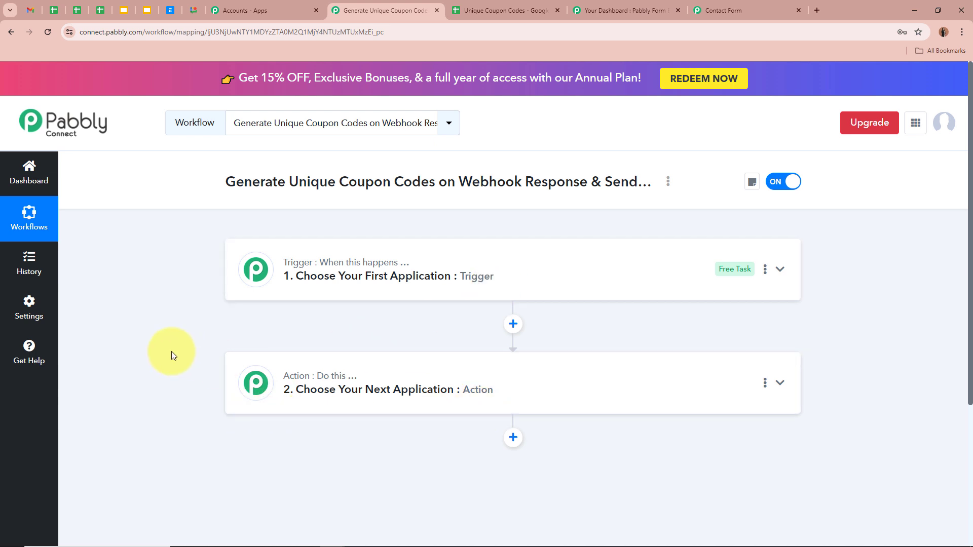
left_click(780, 269)
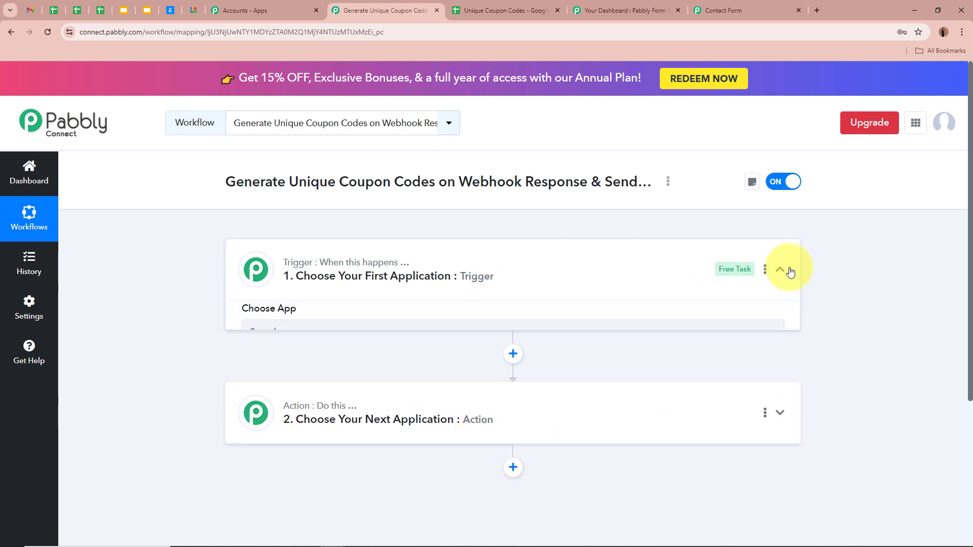
left_click(540, 337)
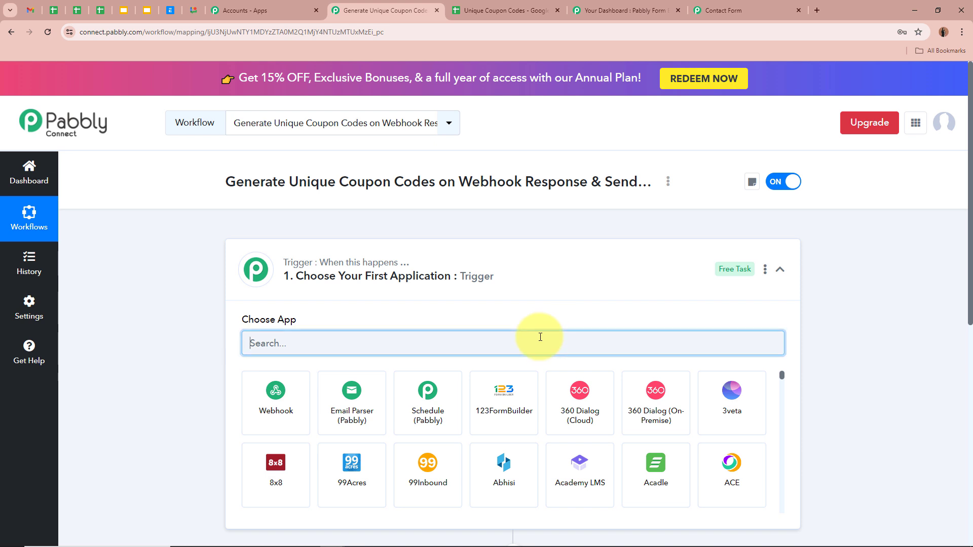
left_click(295, 403)
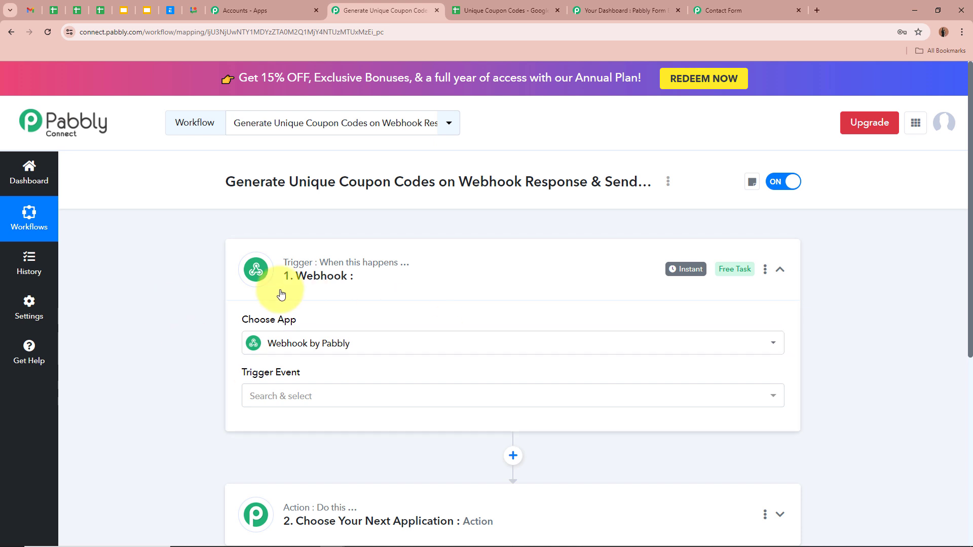
Step: Set the trigger event to Catch Webhook (Preferred) and copy the generated webhook URL
scroll(217, 306, "down", 1)
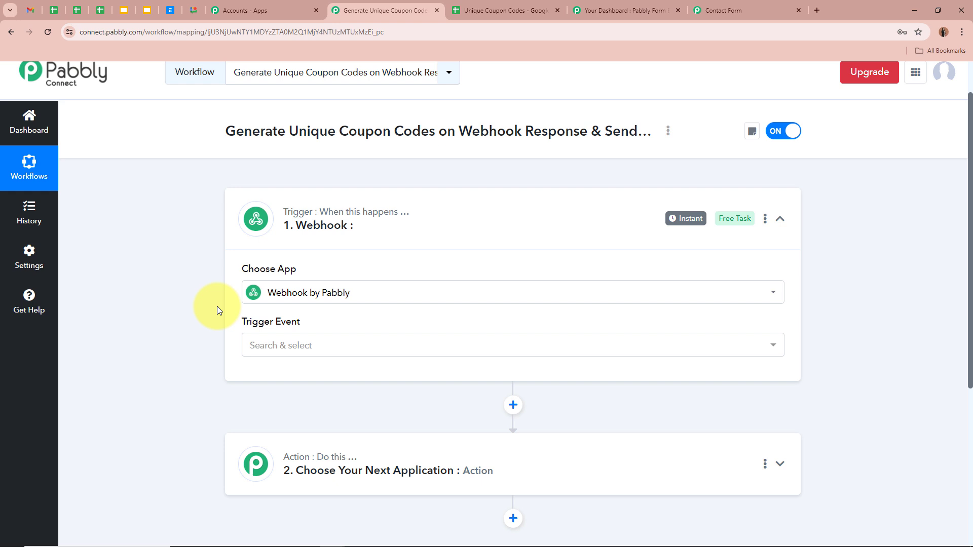
left_click(354, 344)
left_click(345, 419)
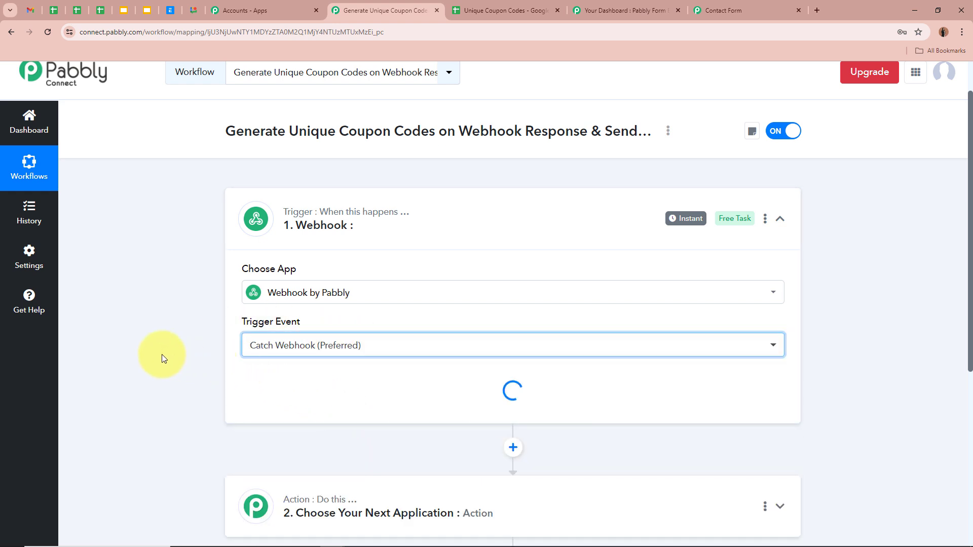
scroll(143, 348, "down", 1)
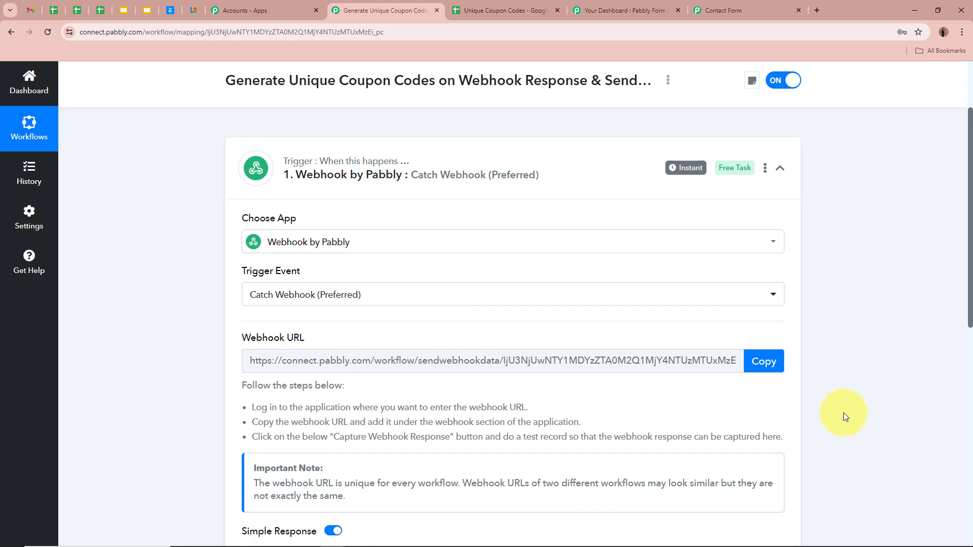
left_click(760, 362)
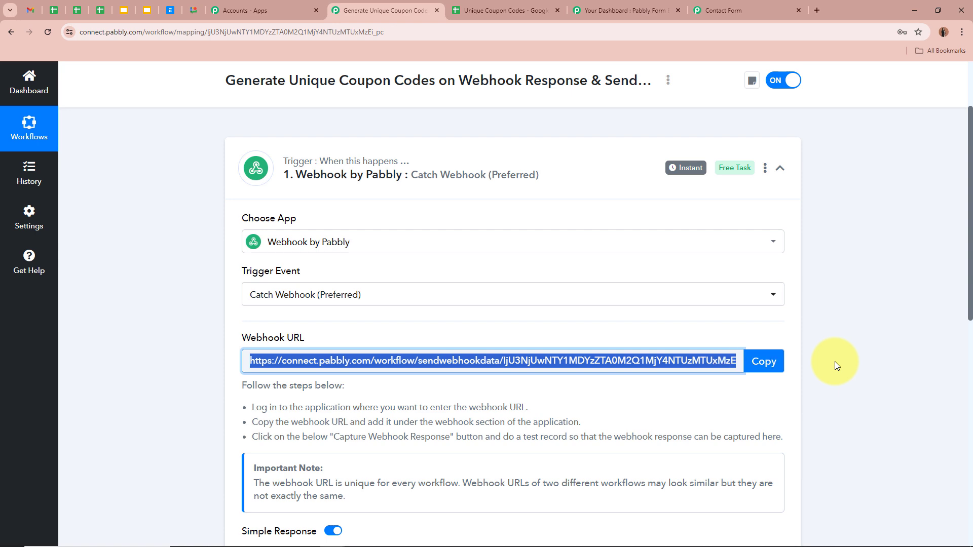
scroll(835, 361, "up", 3)
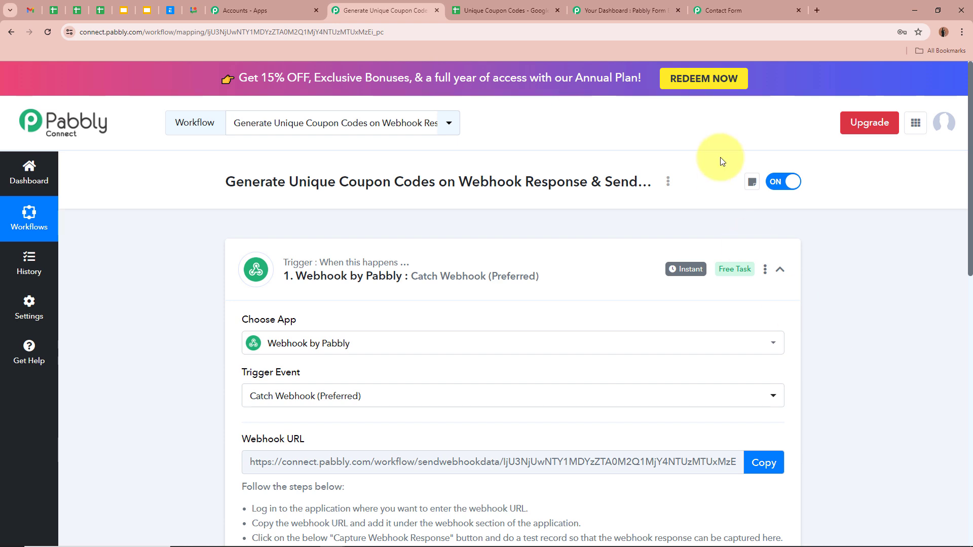
left_click(640, 10)
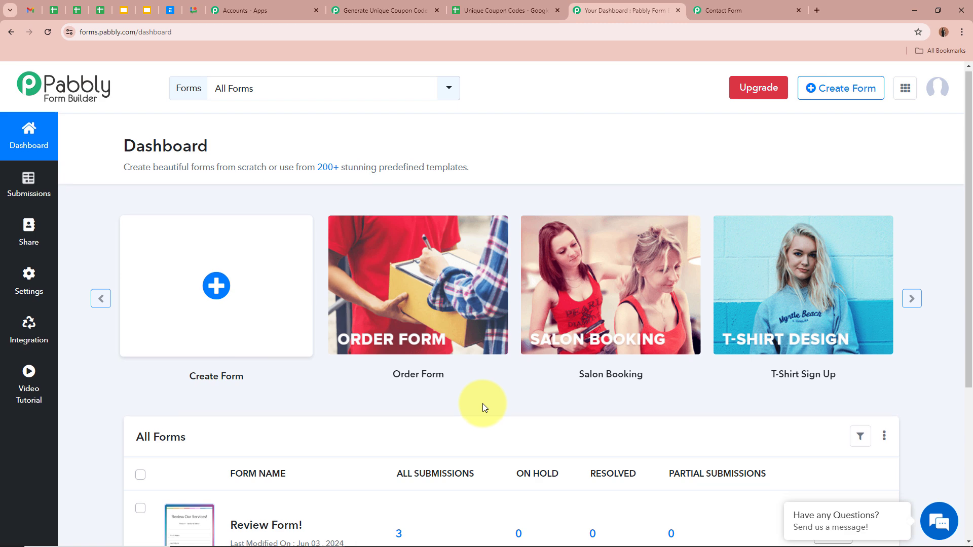
Step: Open the form's Integration settings to the Webhooks section
scroll(483, 404, "down", 4)
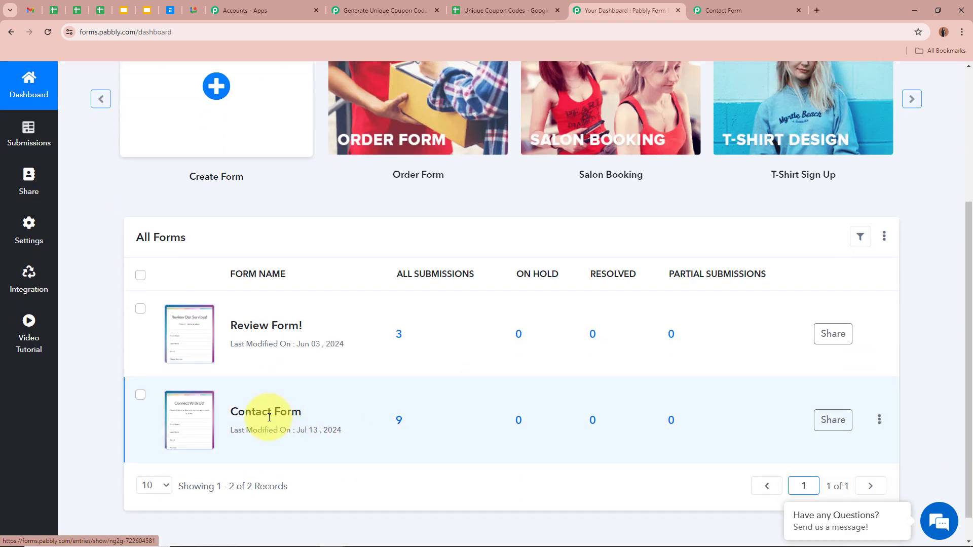
left_click_drag(241, 413, 363, 407)
left_click(363, 407)
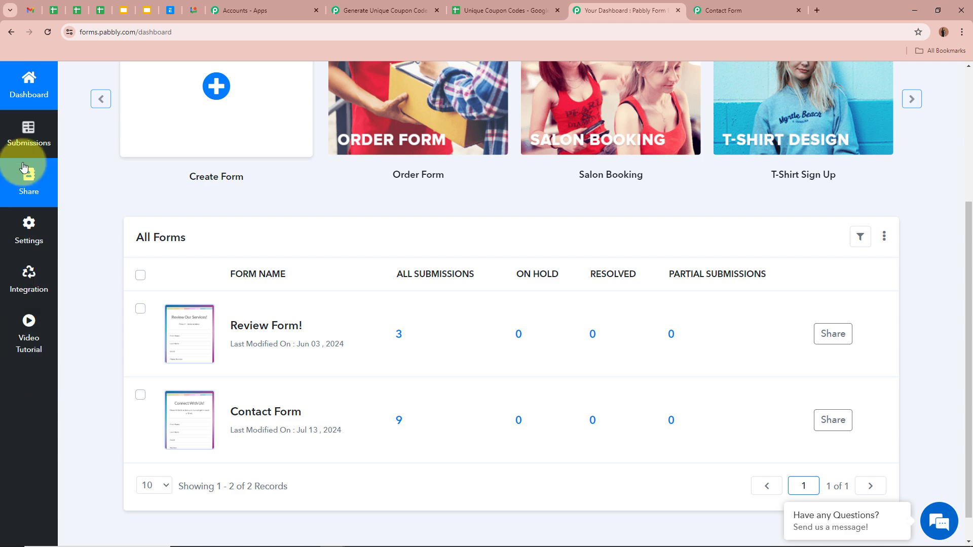
left_click(28, 292)
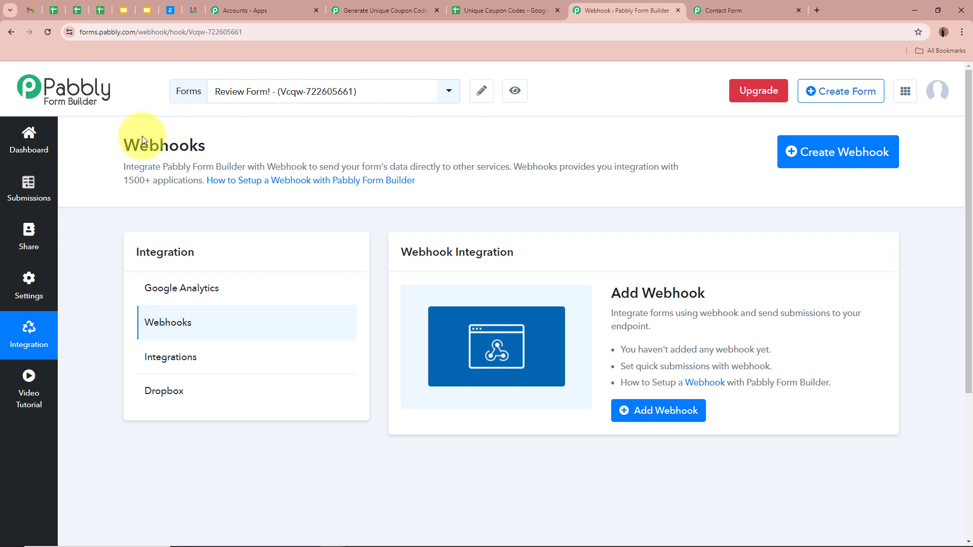
left_click_drag(124, 145, 232, 148)
left_click(248, 148)
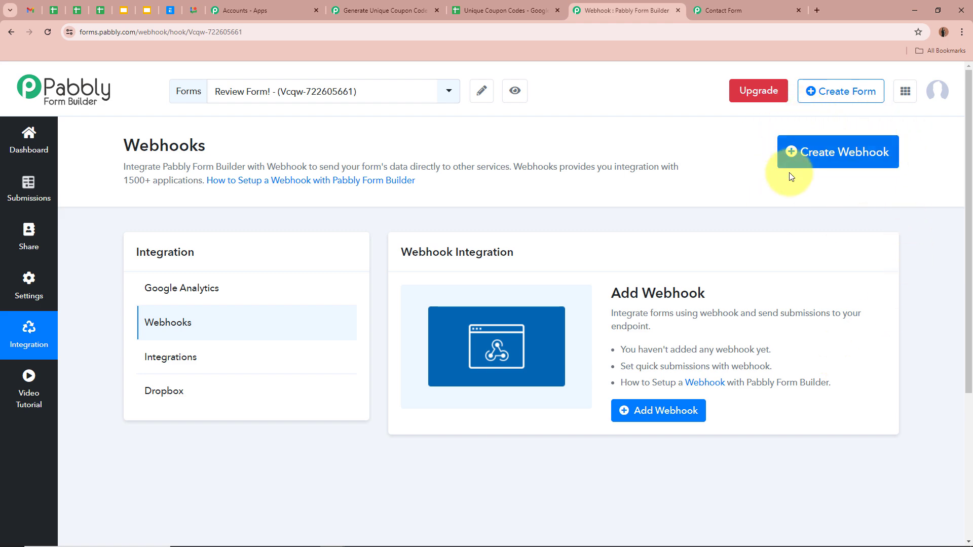
Step: Add a webhook with the copied Pabbly Connect URL and save it
left_click(830, 158)
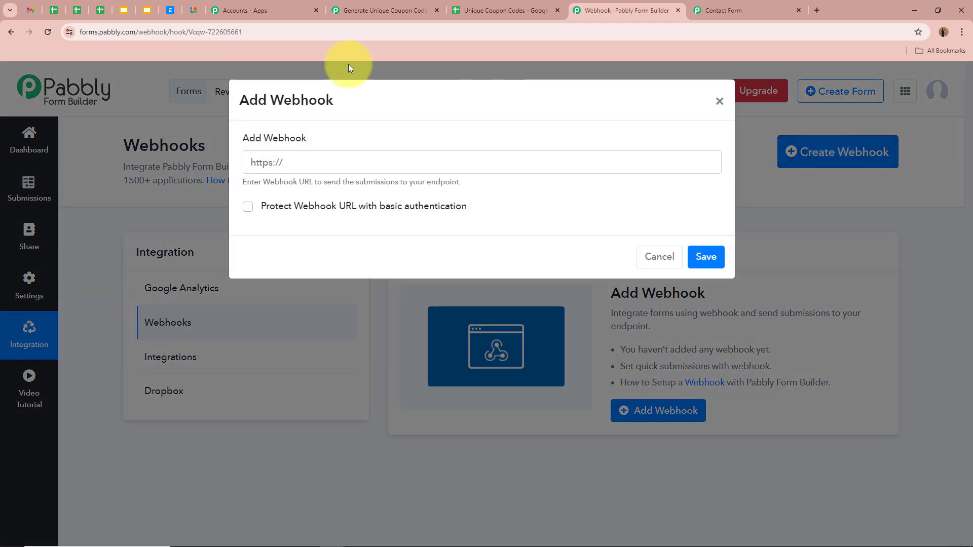
left_click(395, 163)
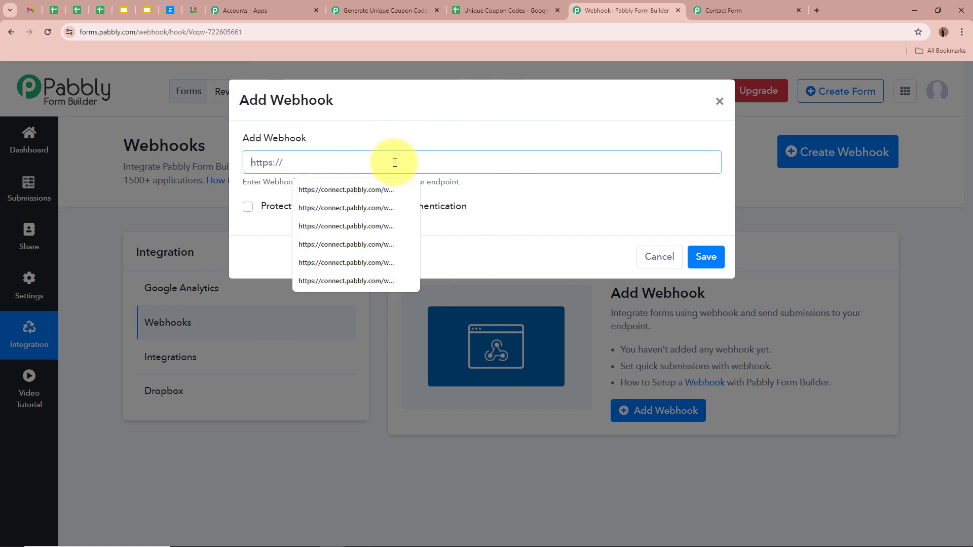
key("ctrl+v")
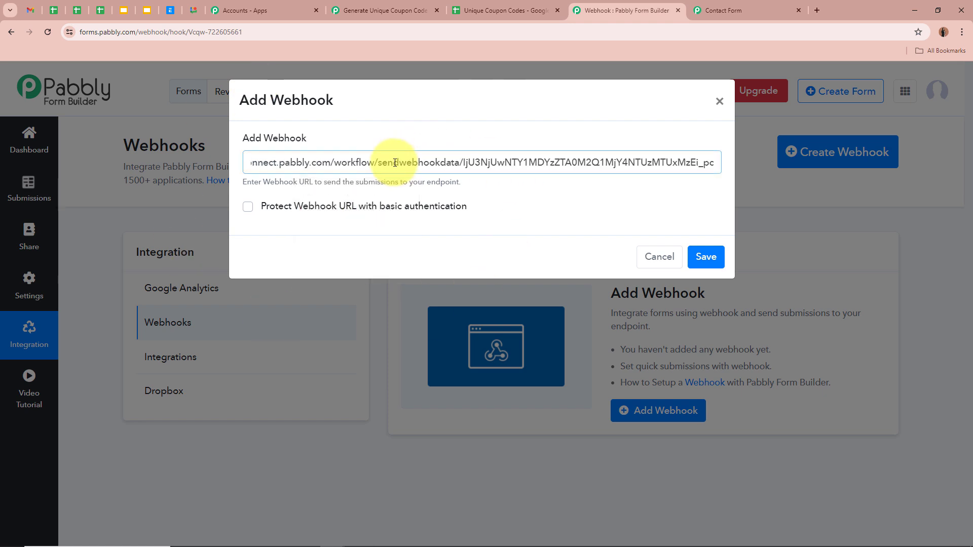
left_click(471, 263)
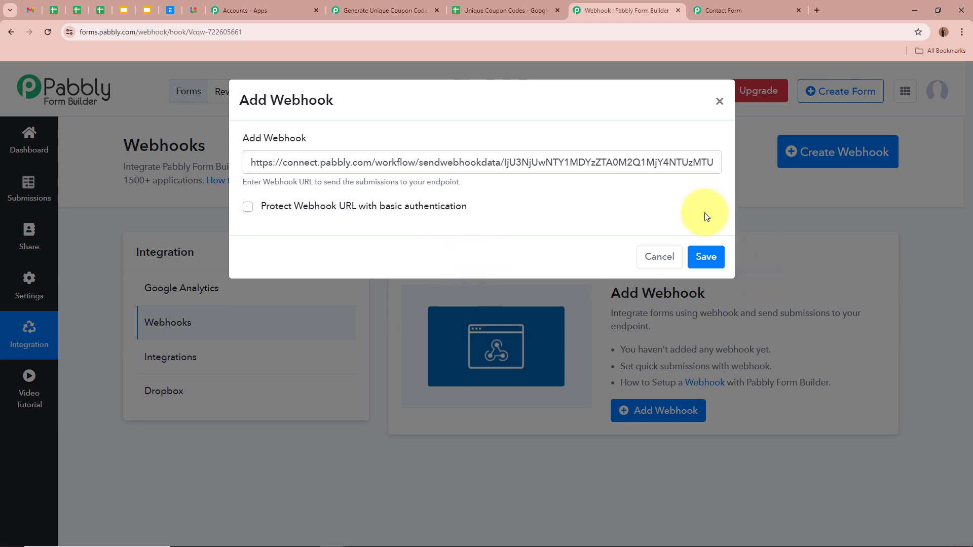
left_click(715, 261)
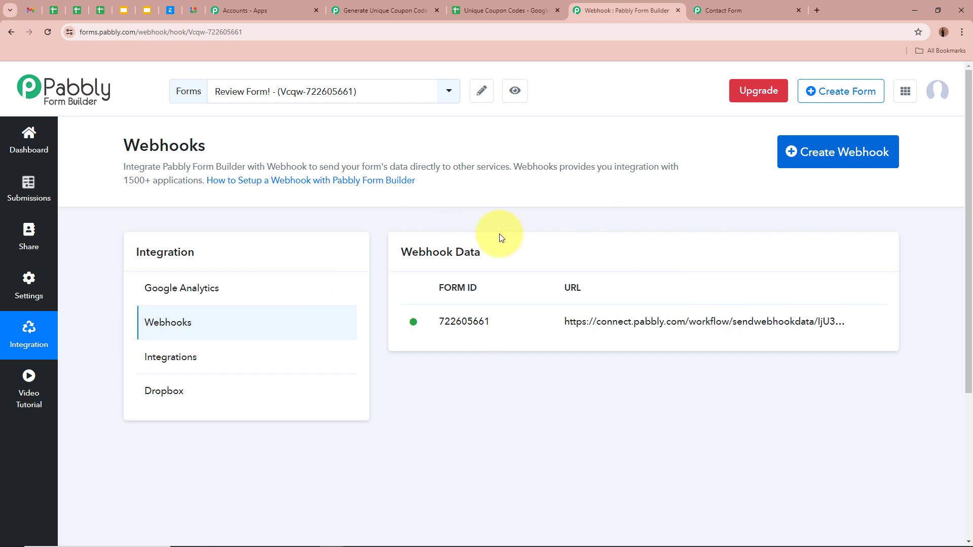
left_click_drag(551, 321, 896, 332)
left_click(670, 415)
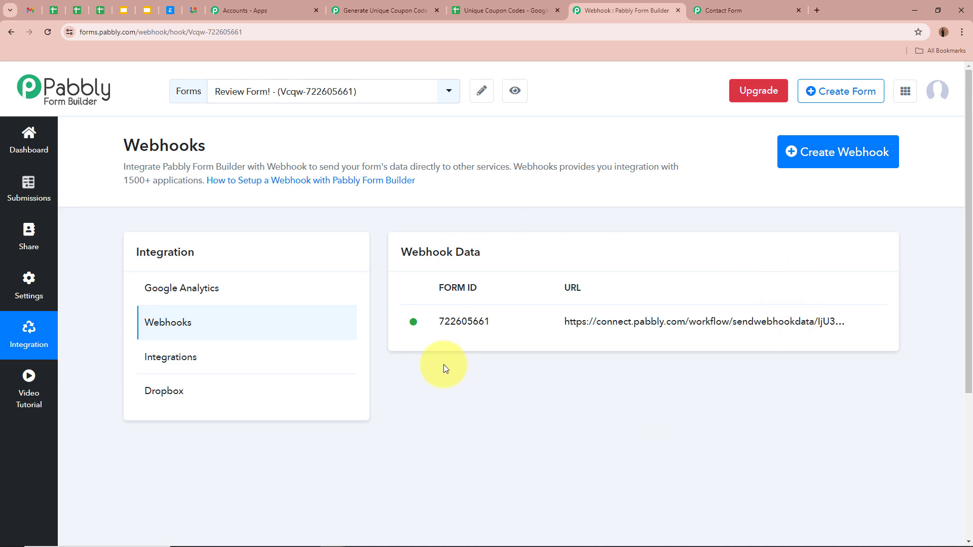
Step: Confirm the trigger shows Waiting For Webhook Response, then bring up the Contact Form
left_click(384, 10)
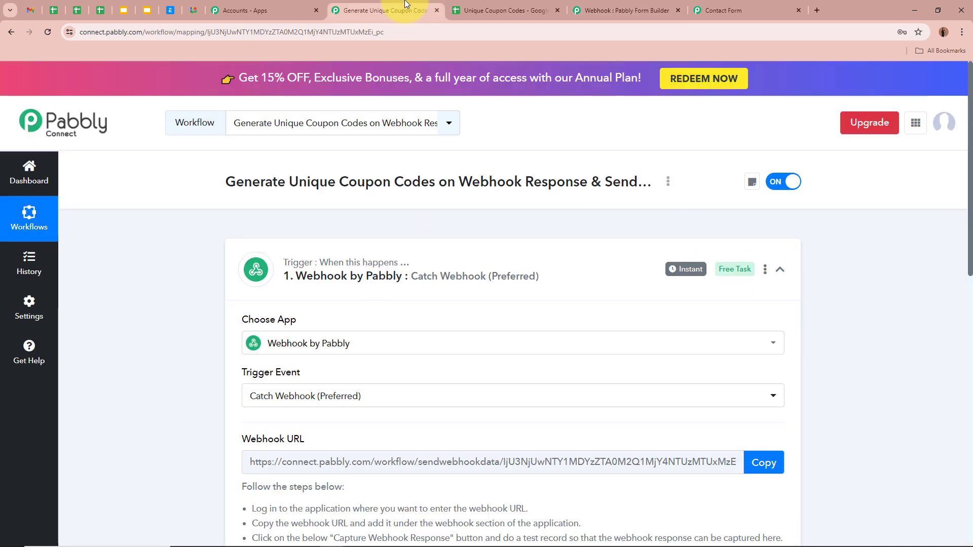
scroll(126, 348, "down", 4)
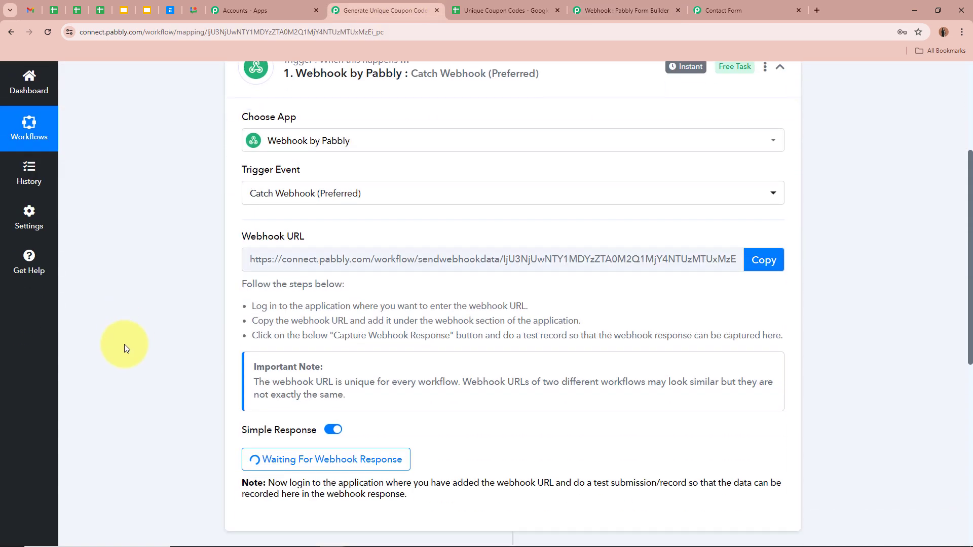
scroll(124, 345, "down", 2)
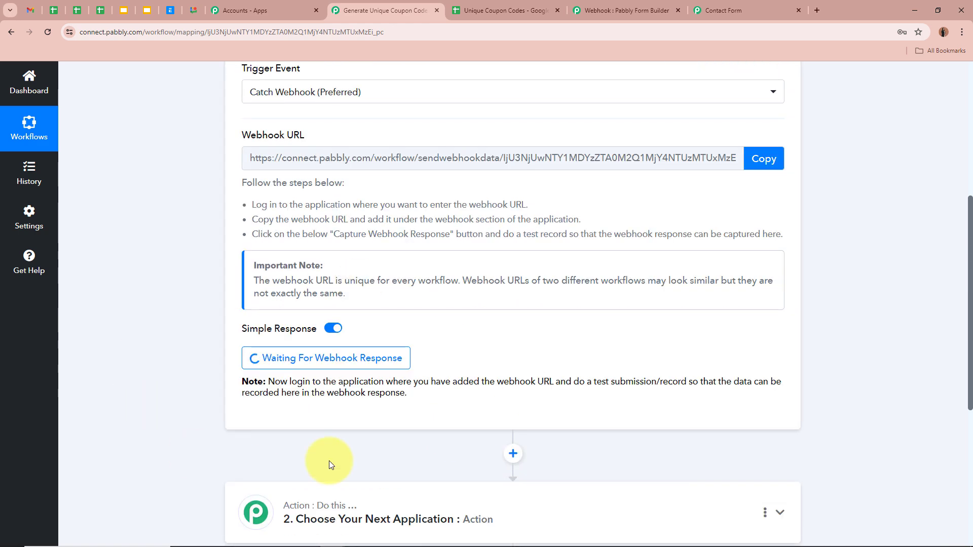
scroll(208, 302, "up", 6)
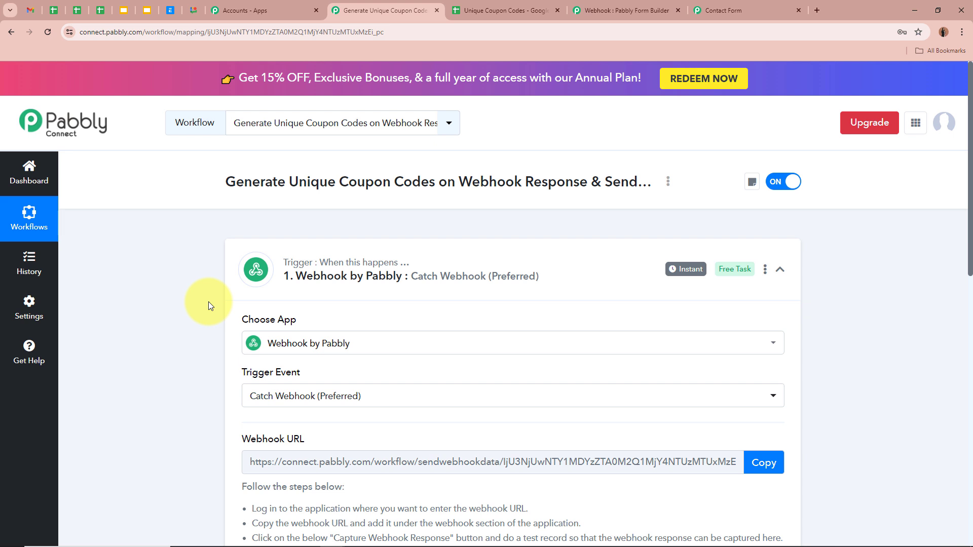
scroll(208, 302, "down", 8)
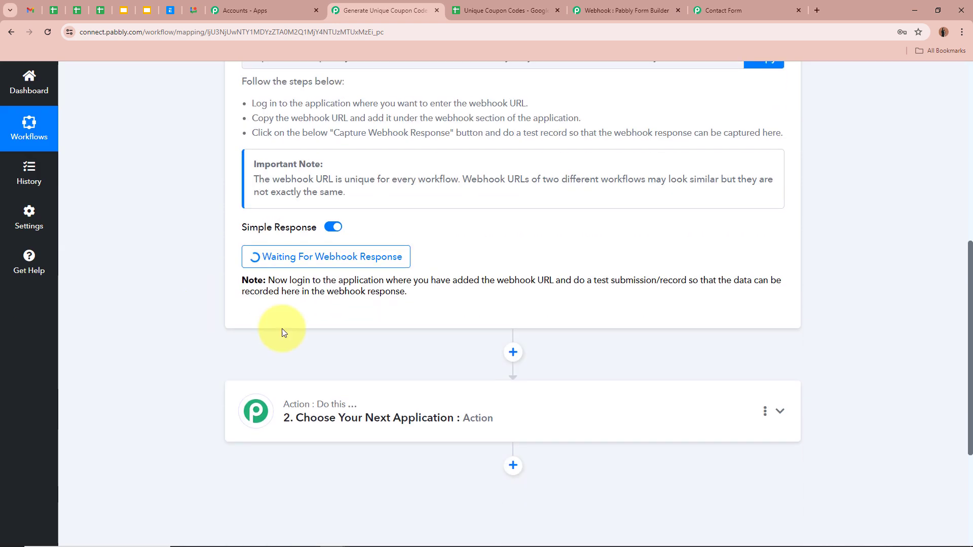
scroll(163, 245, "up", 8)
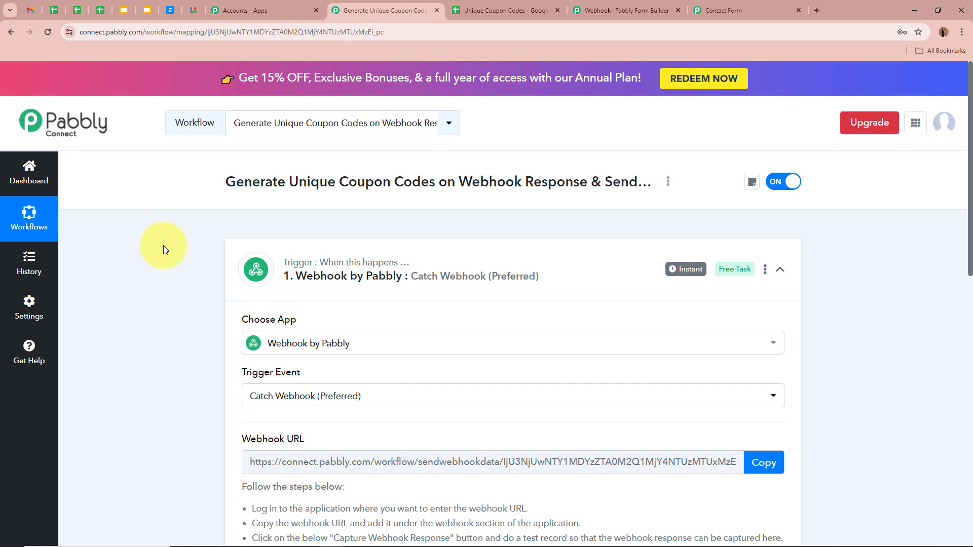
left_click(746, 10)
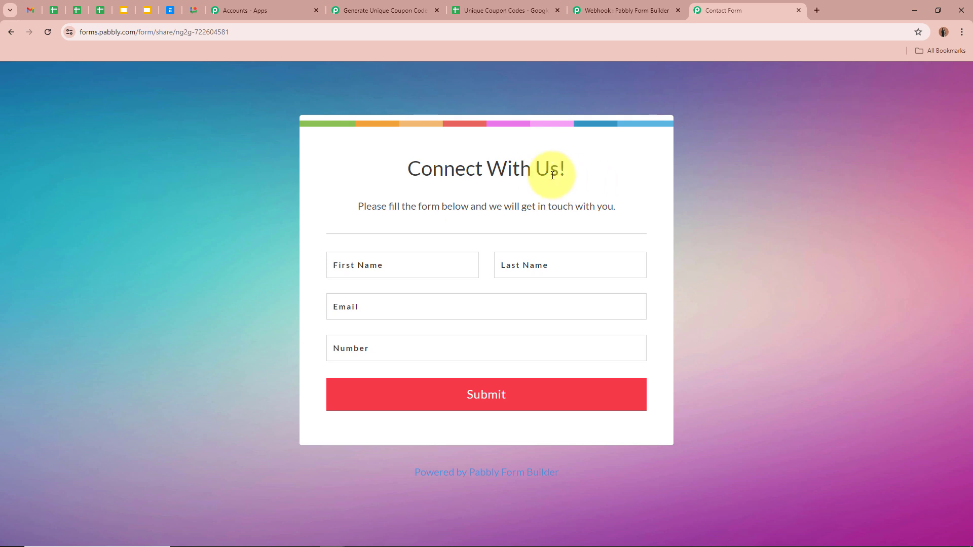
Step: Fill the contact form with a test first name, last name, e-mail and phone number
left_click_drag(408, 167, 615, 206)
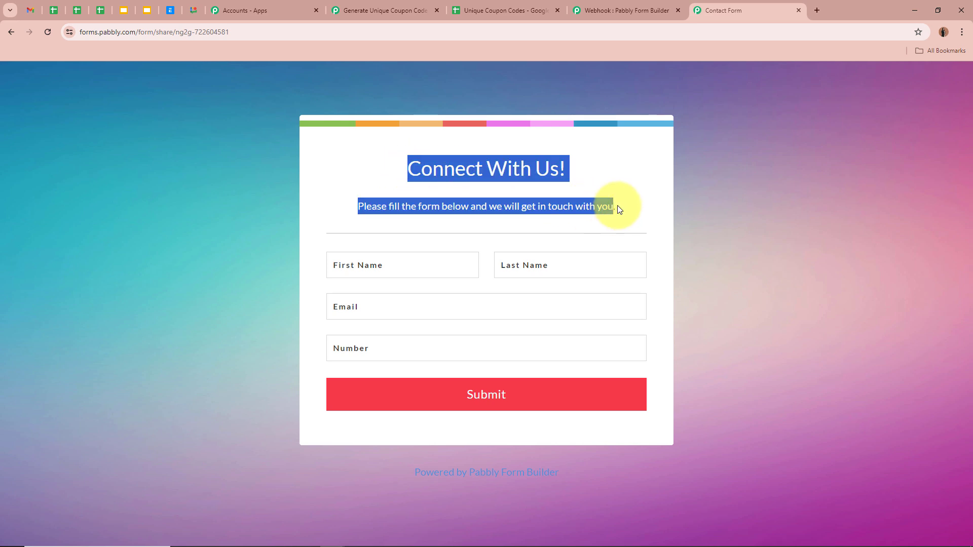
left_click(632, 204)
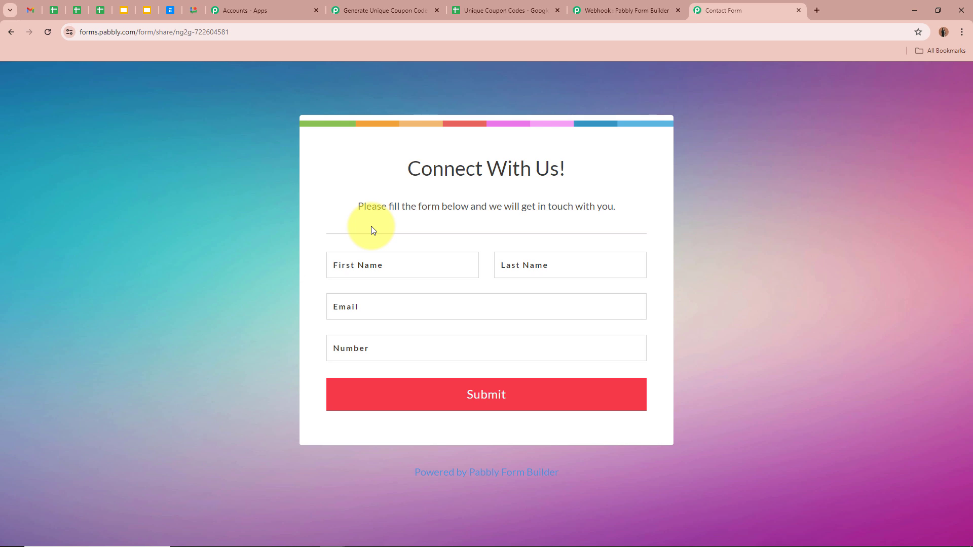
left_click(437, 263)
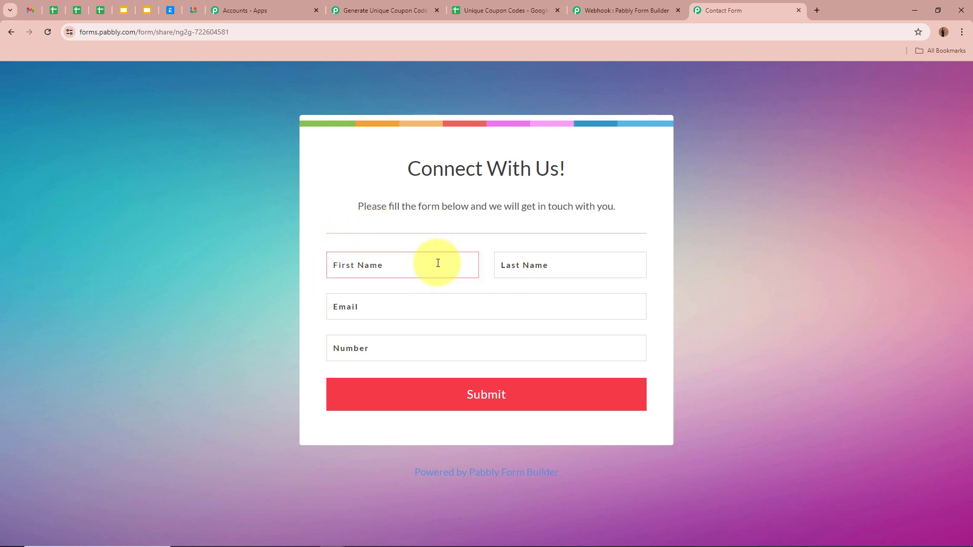
type("Smart")
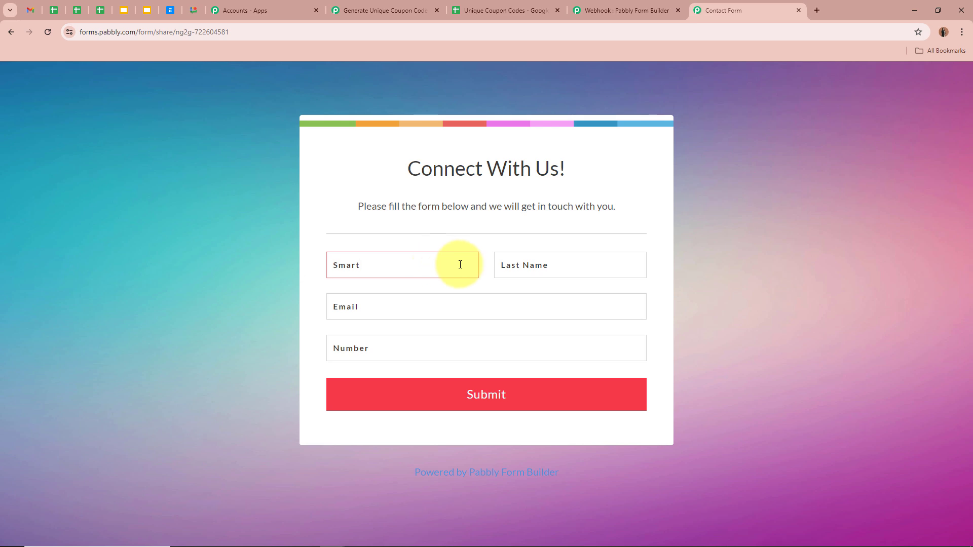
left_click(520, 266)
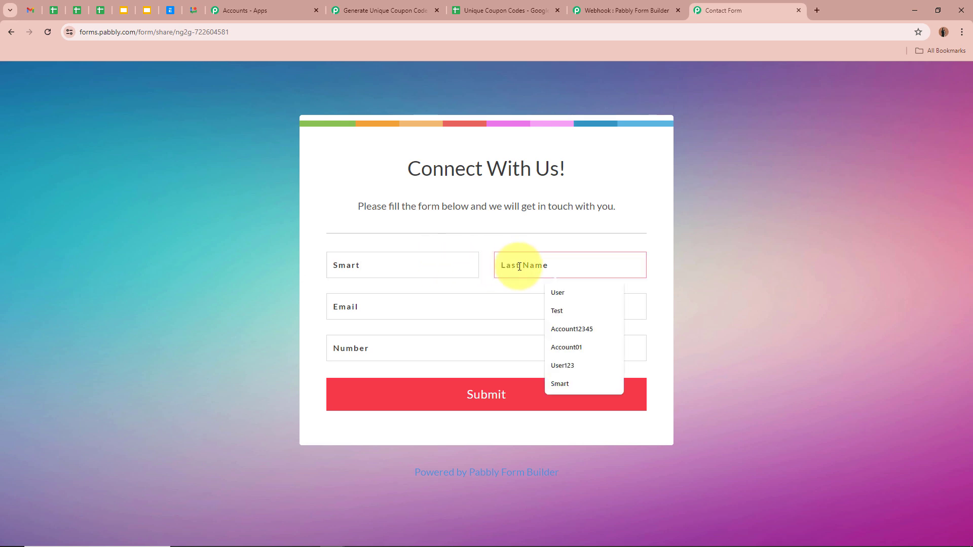
type("Test1")
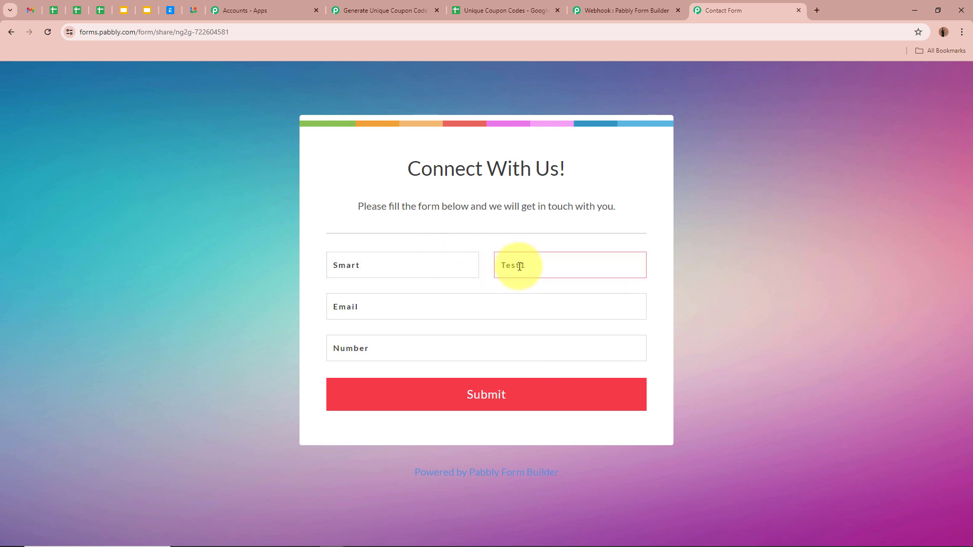
left_click(419, 312)
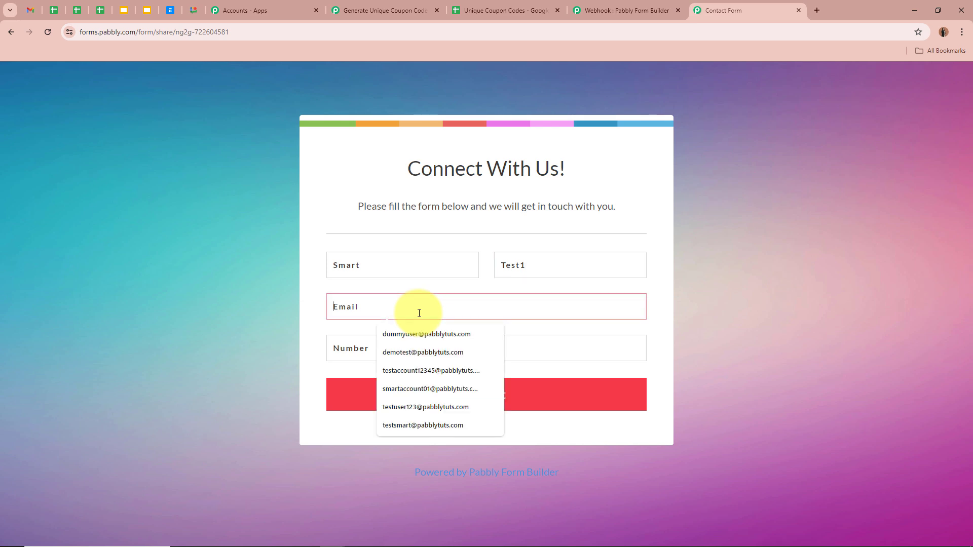
type("smart")
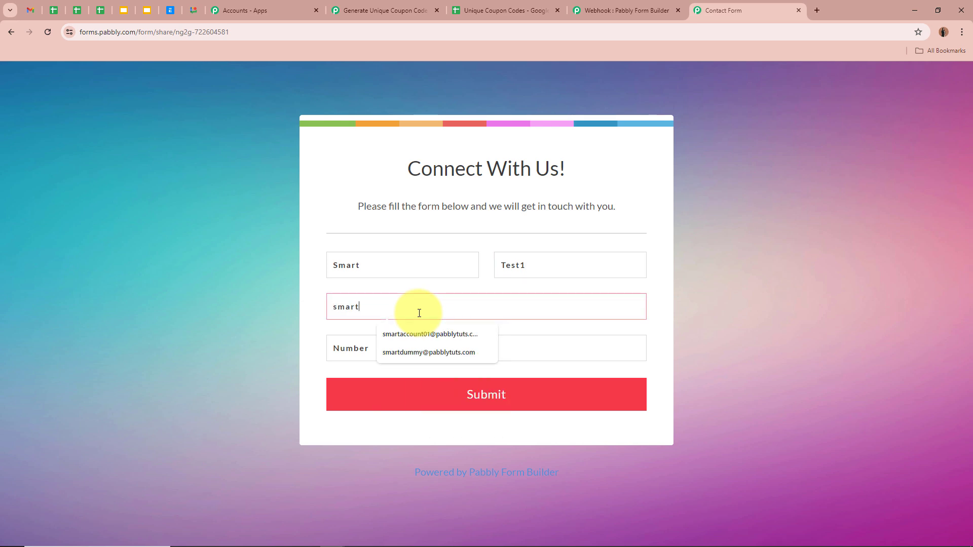
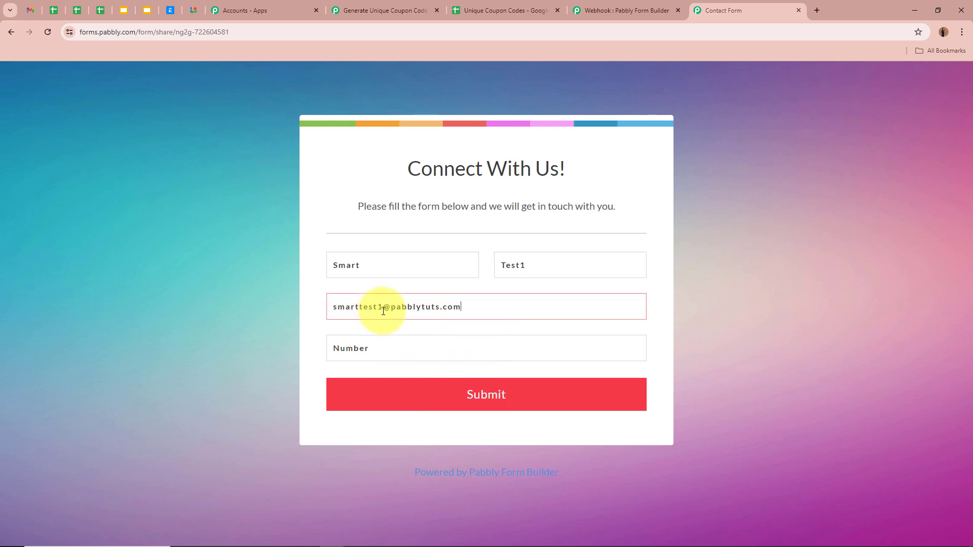
left_click(418, 348)
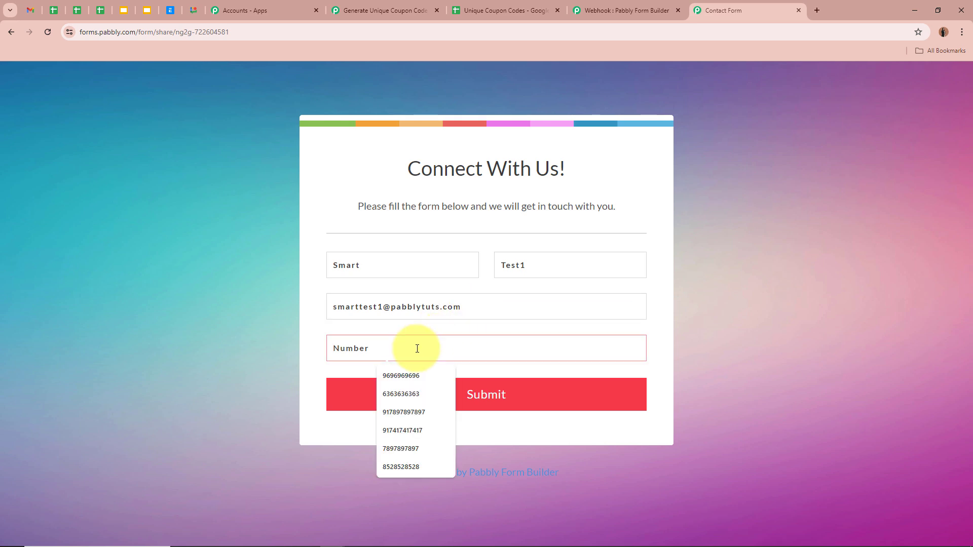
type("7878787878")
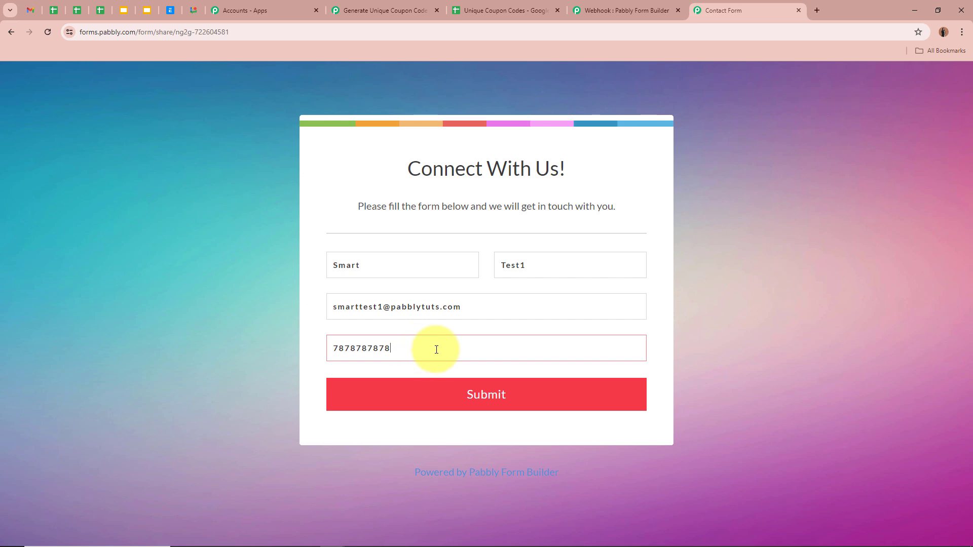
Step: Submit the form and confirm the success message appears
left_click(549, 404)
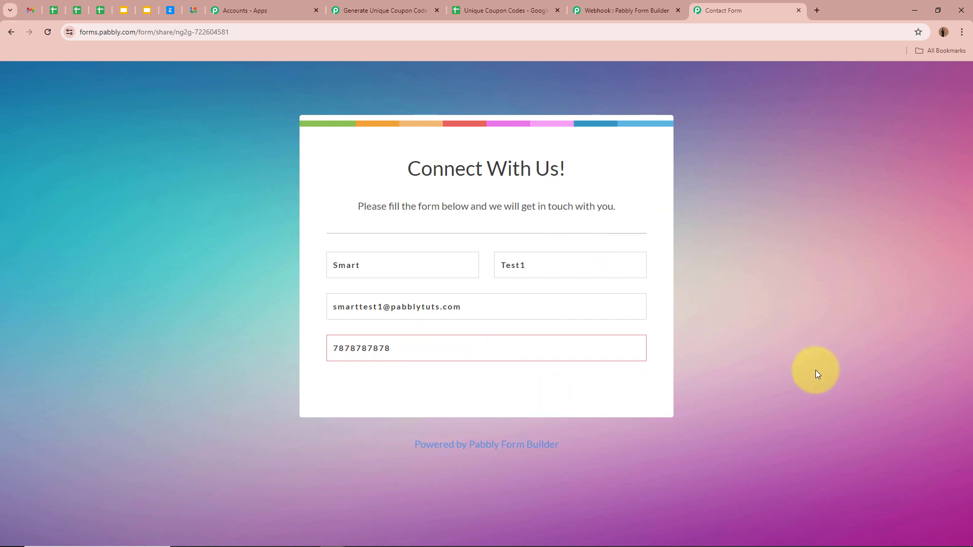
left_click_drag(386, 182, 750, 183)
left_click(774, 192)
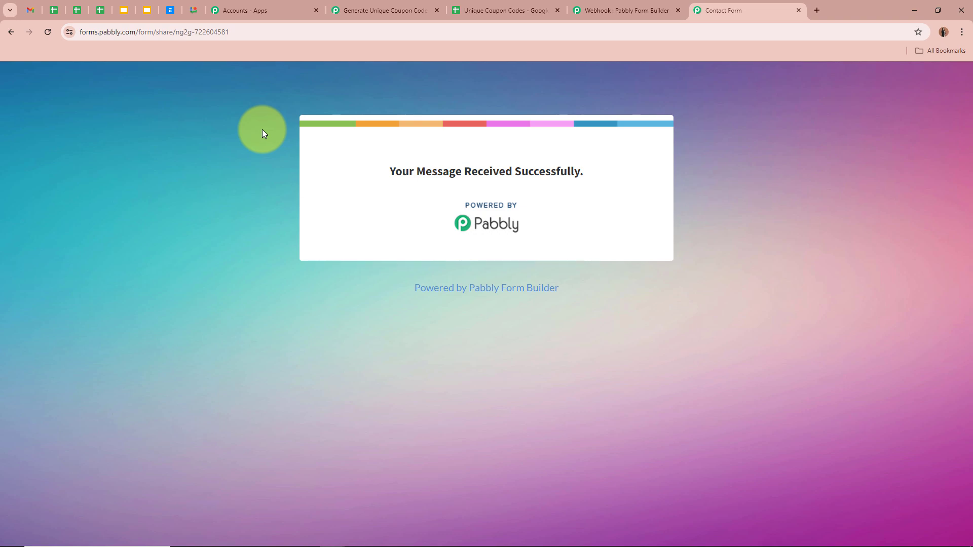
Step: Review the captured response values: number, last name, first name and e-mail
left_click(408, 13)
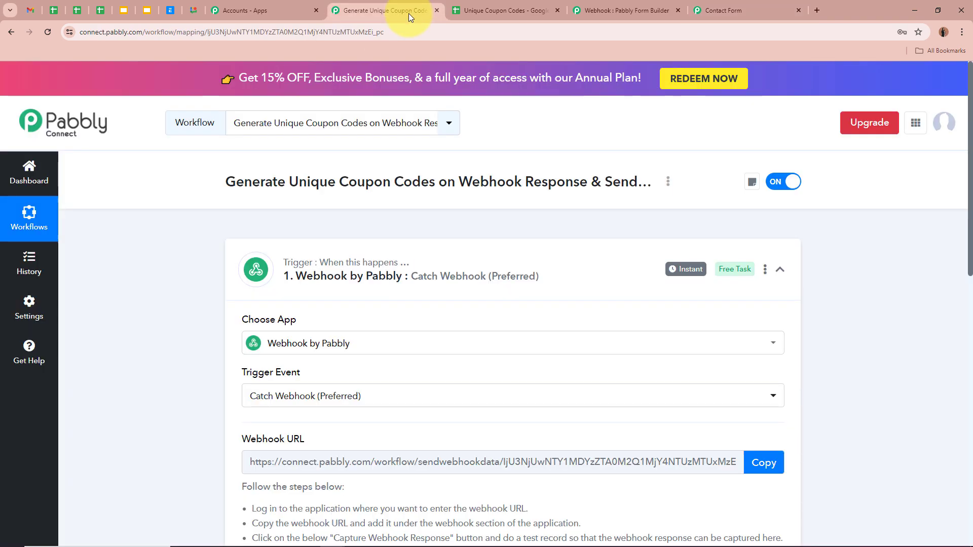
scroll(135, 294, "down", 9)
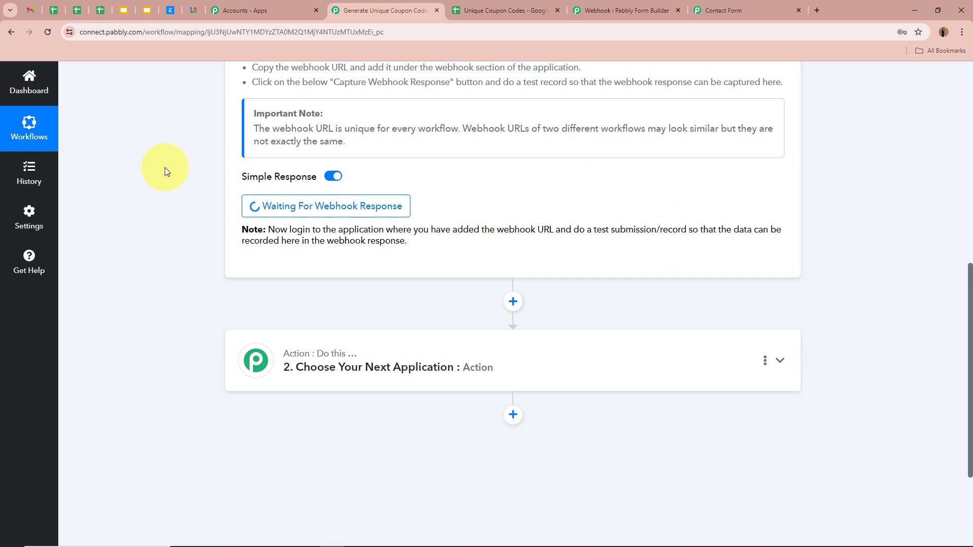
scroll(167, 217, "down", 3)
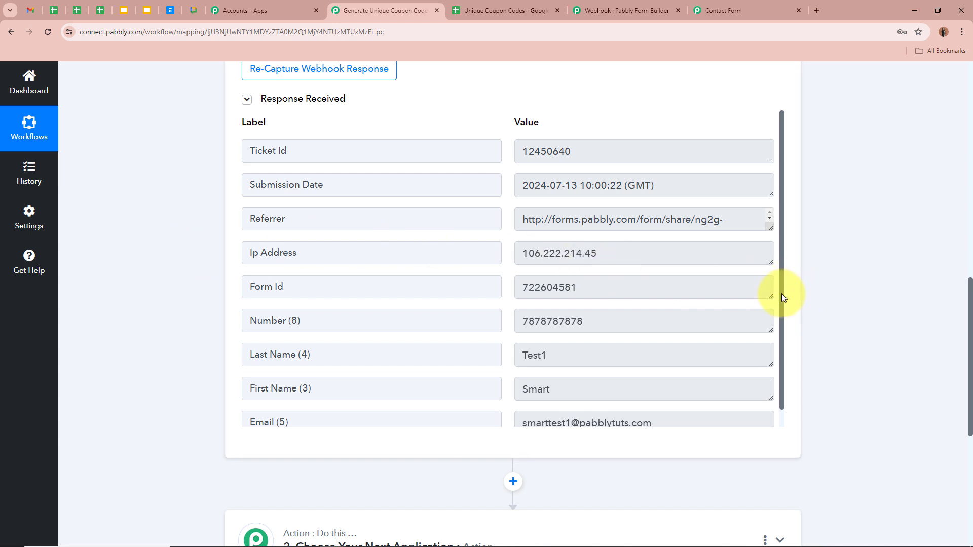
scroll(785, 302, "down", 1)
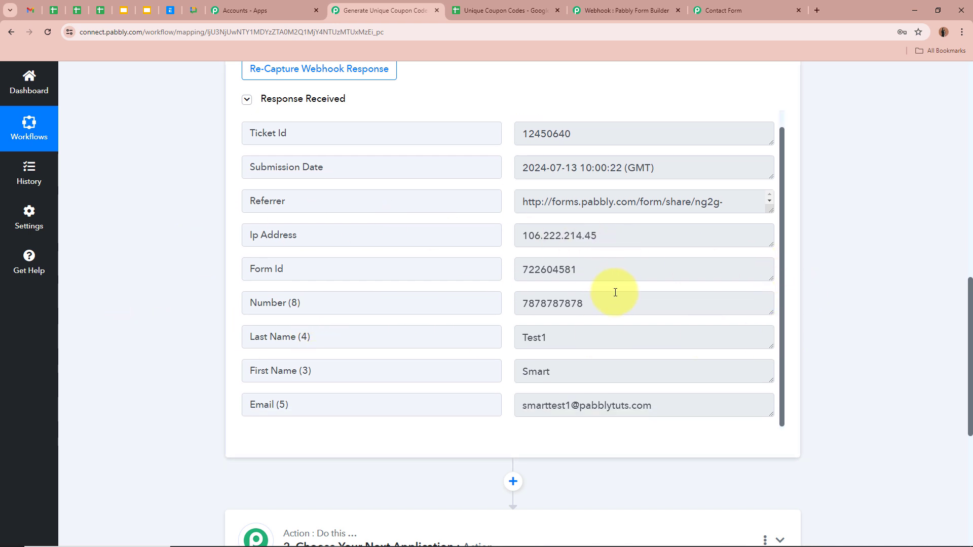
left_click(522, 299)
left_click_drag(521, 299, 583, 305)
left_click(604, 303)
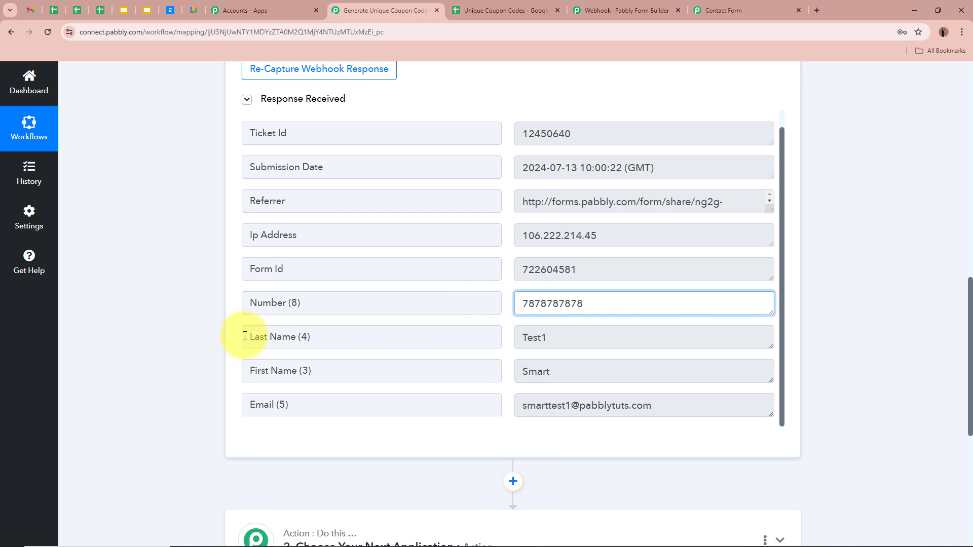
left_click_drag(640, 340, 345, 326)
left_click_drag(608, 373, 453, 379)
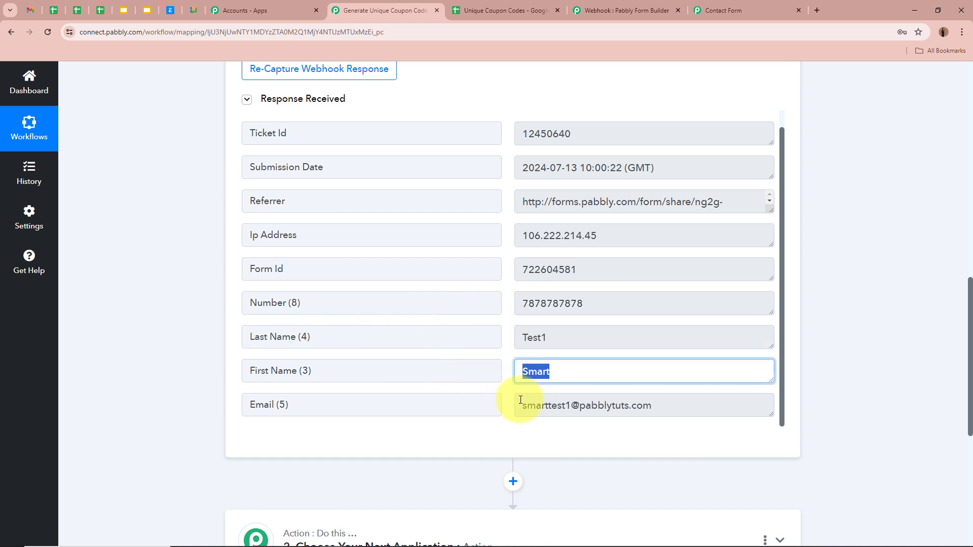
left_click_drag(521, 407, 897, 423)
left_click(907, 380)
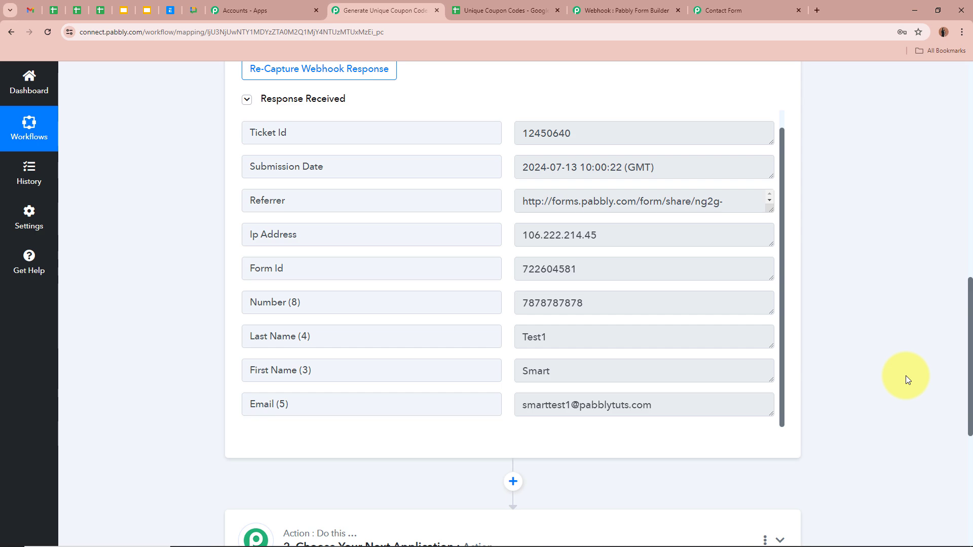
Step: Collapse the webhook trigger step and return to the Form Builder webhooks page
scroll(704, 363, "up", 1)
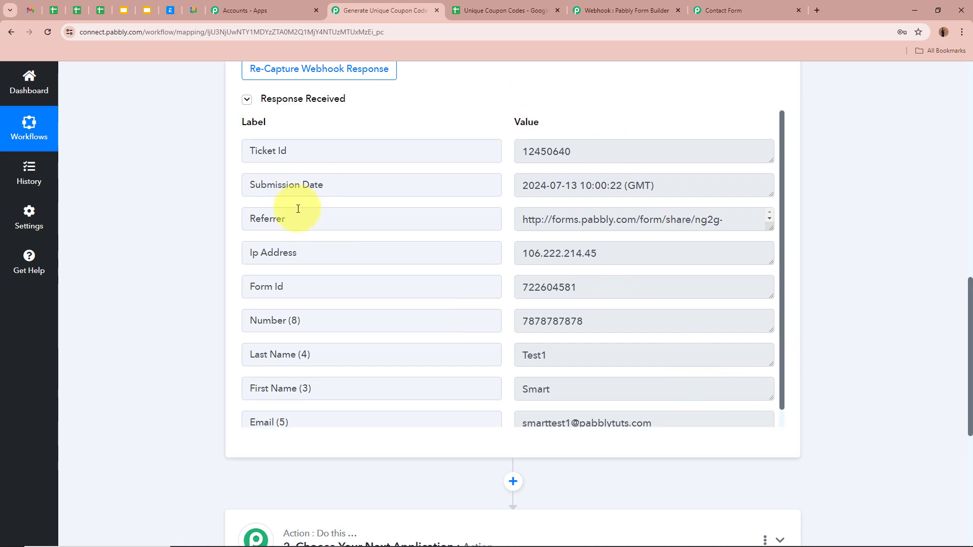
scroll(808, 263, "up", 10)
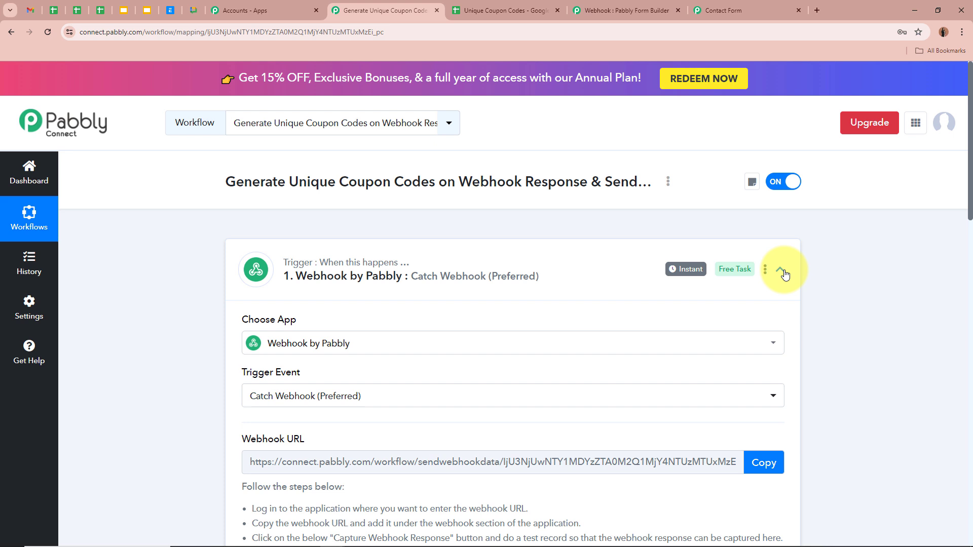
left_click(783, 272)
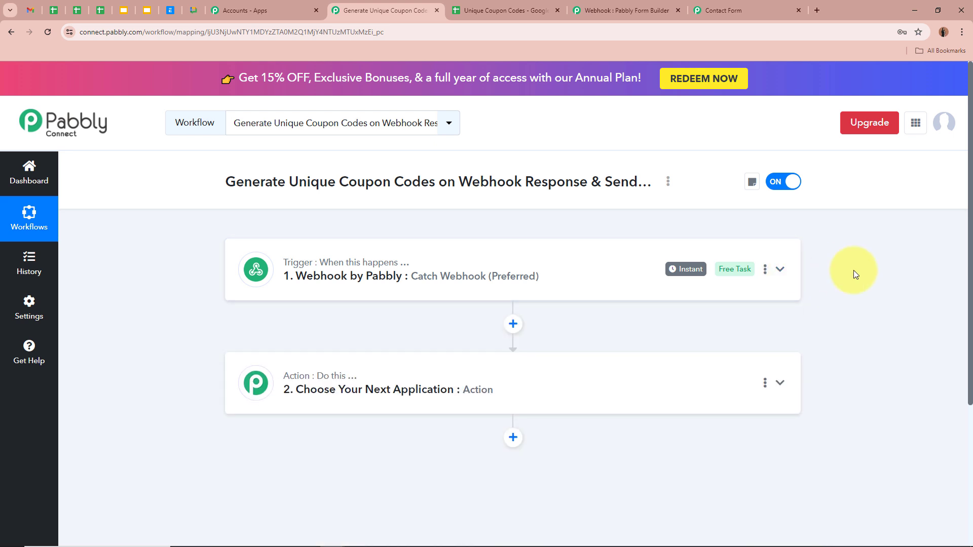
left_click(626, 10)
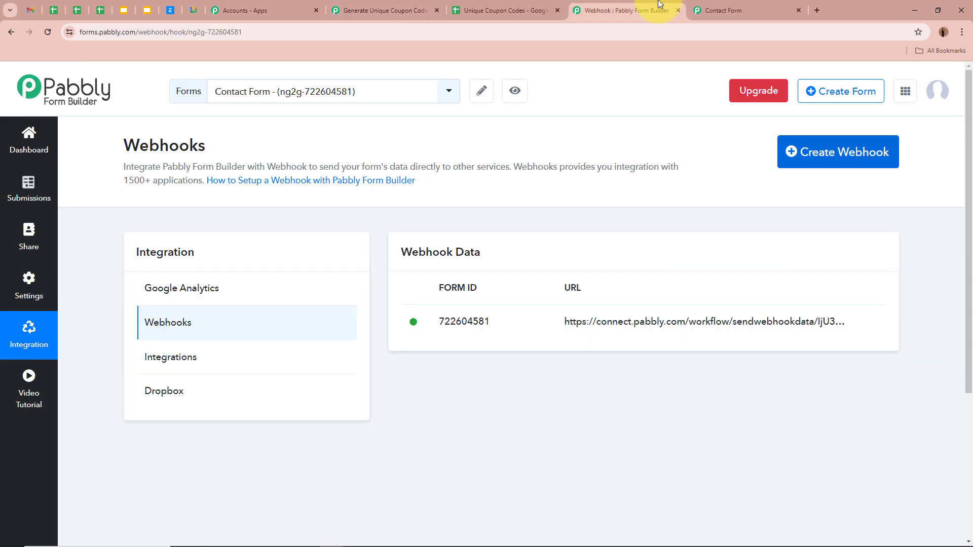
Step: Locate Contact Form in the Form Builder All Forms list, then return to the coupon workflow
left_click(27, 154)
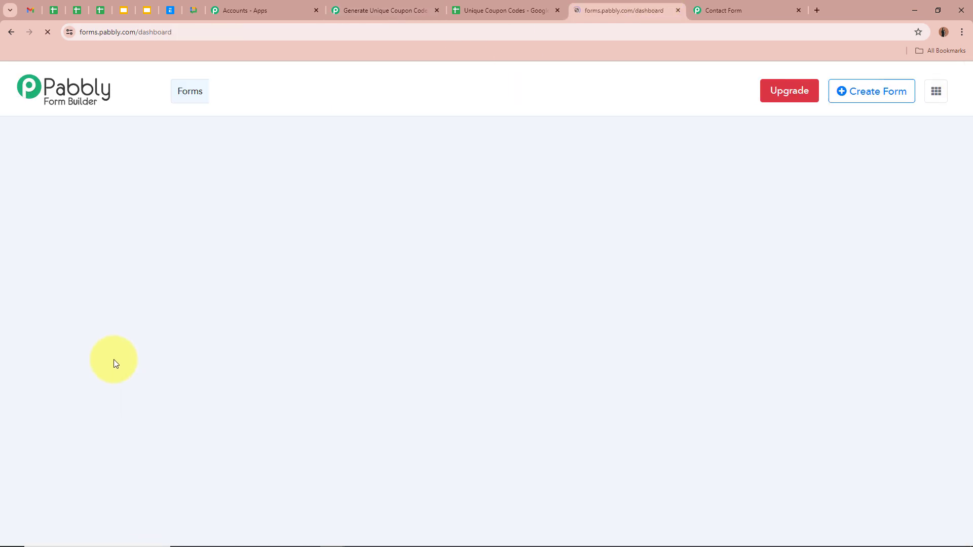
scroll(114, 360, "down", 5)
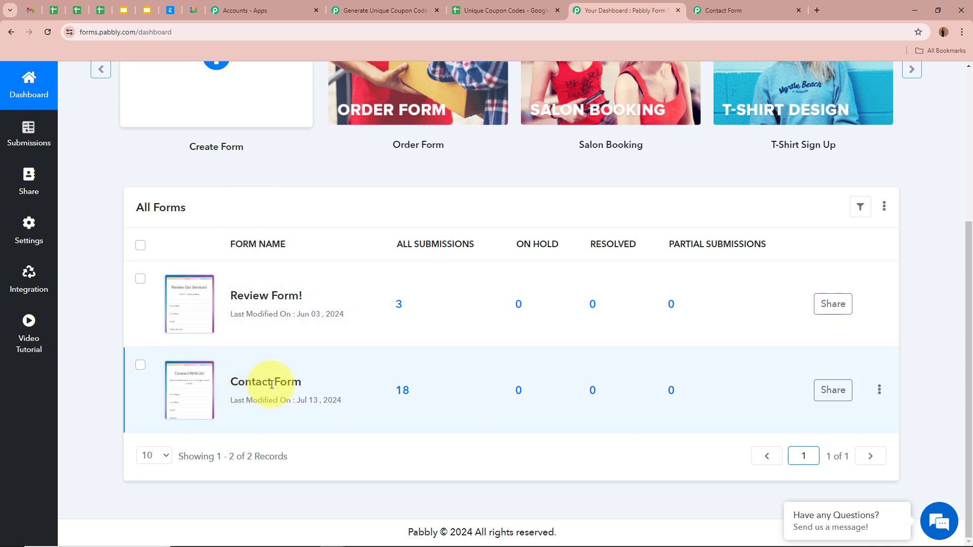
left_click_drag(226, 384, 326, 382)
left_click(342, 382)
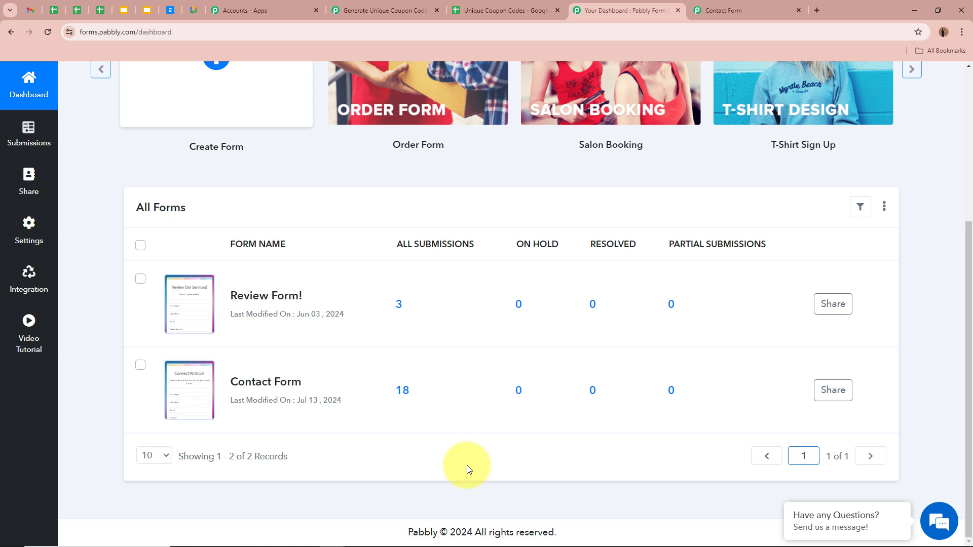
left_click(395, 10)
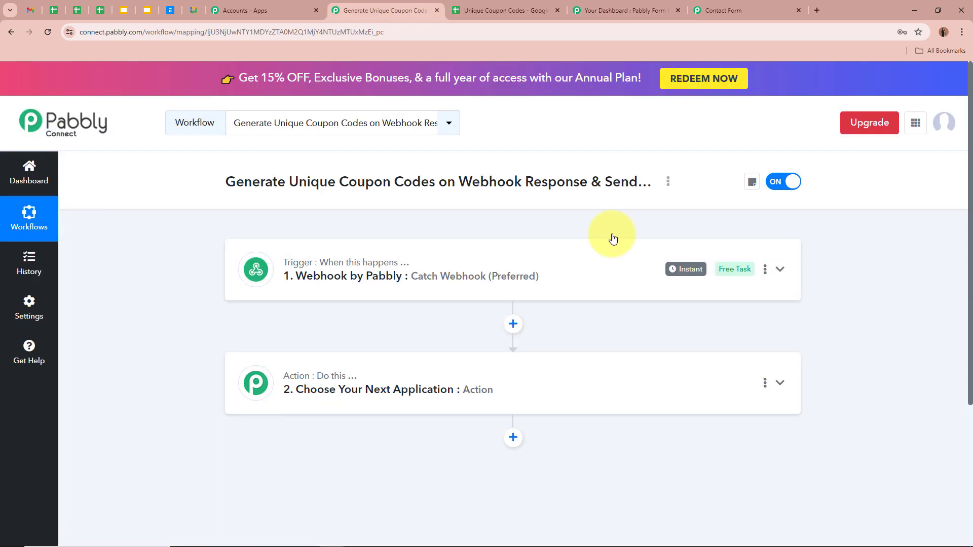
left_click(588, 11)
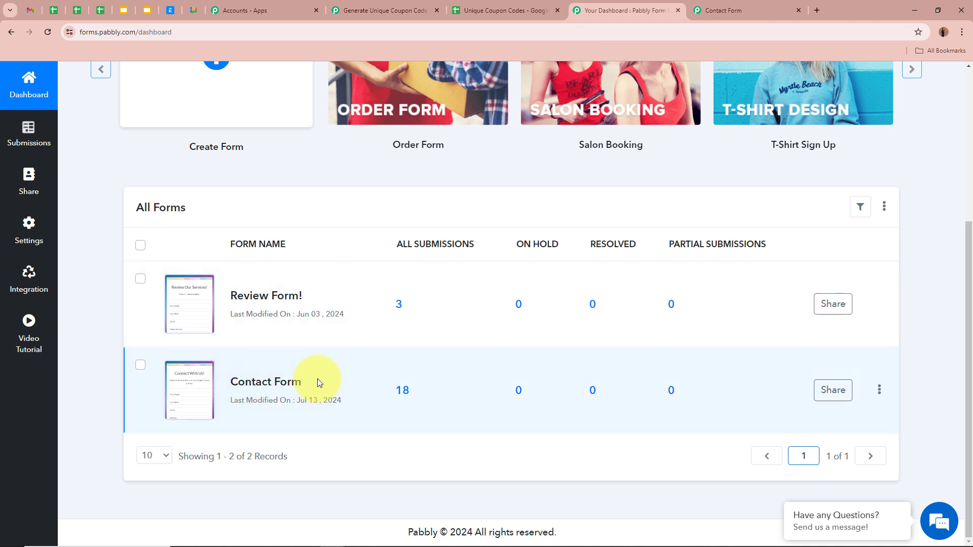
left_click(385, 10)
scroll(202, 269, "down", 2)
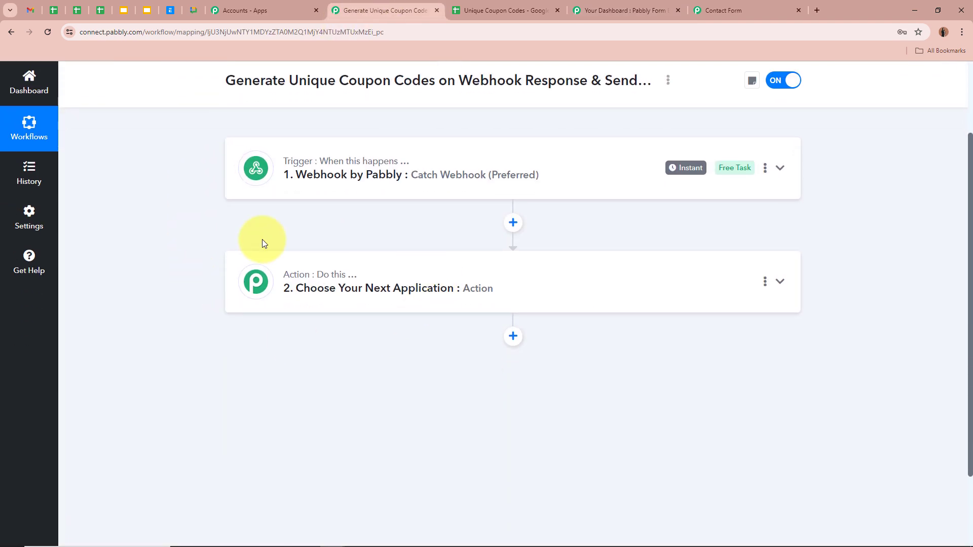
Step: Set step 2 to Filter (Pabbly) with the Filter Values event and connect it
left_click(780, 283)
scroll(780, 285, "down", 2)
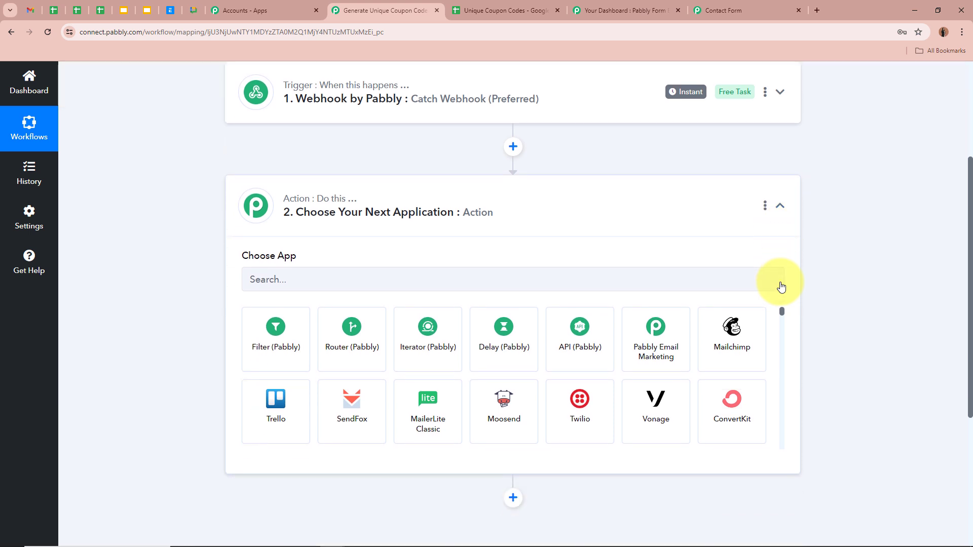
left_click(282, 331)
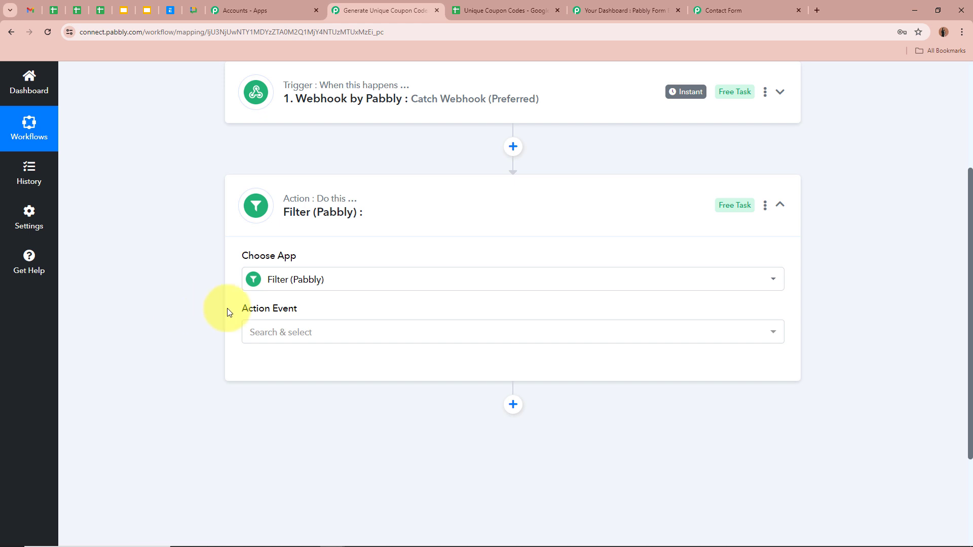
left_click(319, 333)
left_click(316, 403)
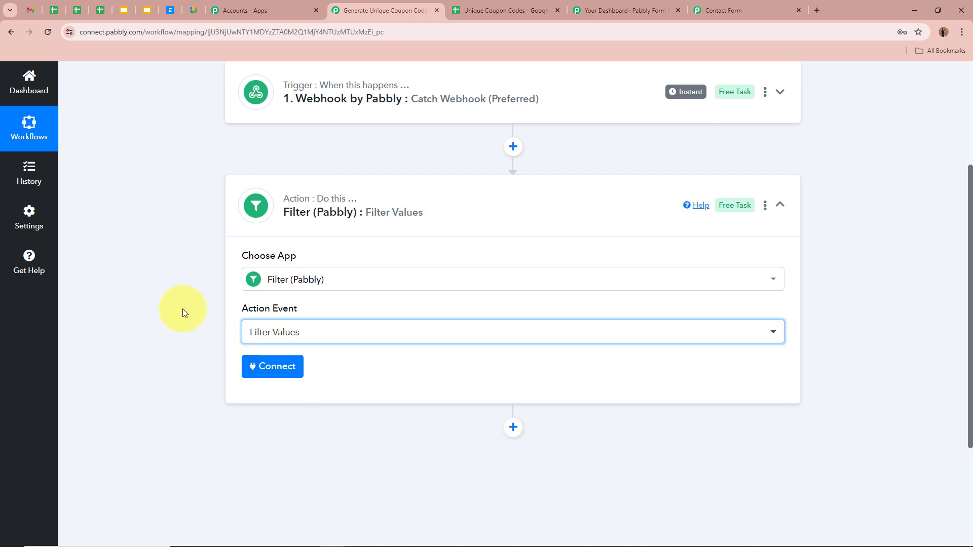
left_click(257, 367)
scroll(166, 354, "down", 2)
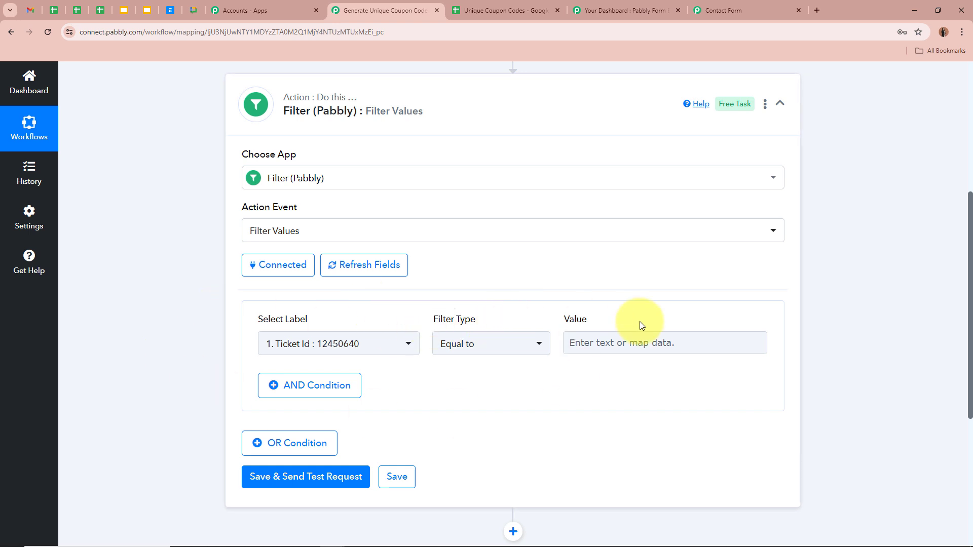
Step: Choose the webhook's Form Id (722604581) as the field to filter on
scroll(640, 322, "down", 1)
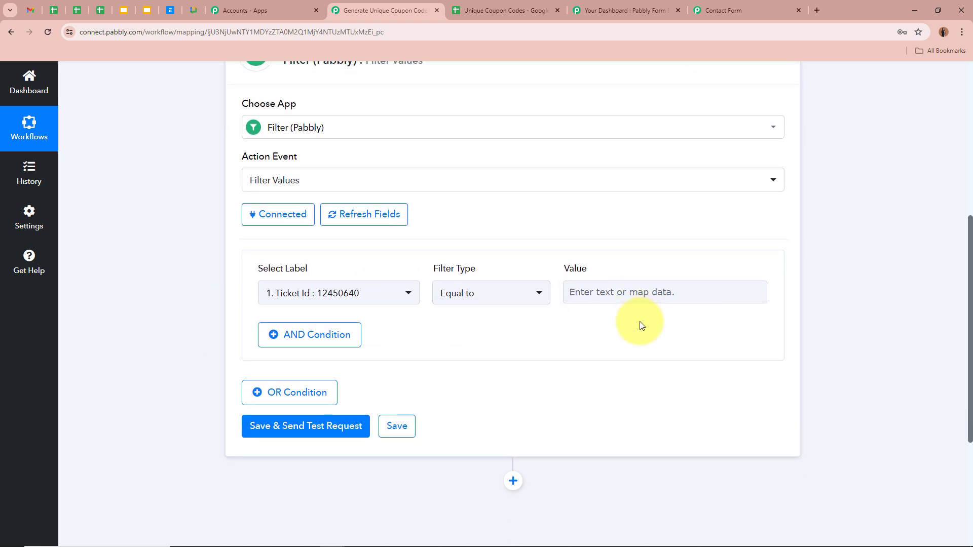
left_click(354, 292)
left_click(387, 372)
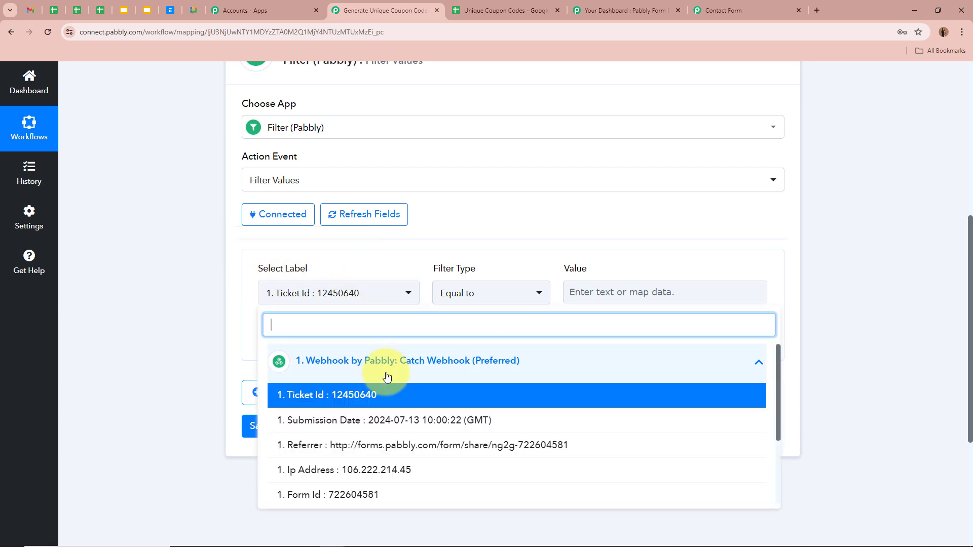
scroll(273, 464, "down", 1)
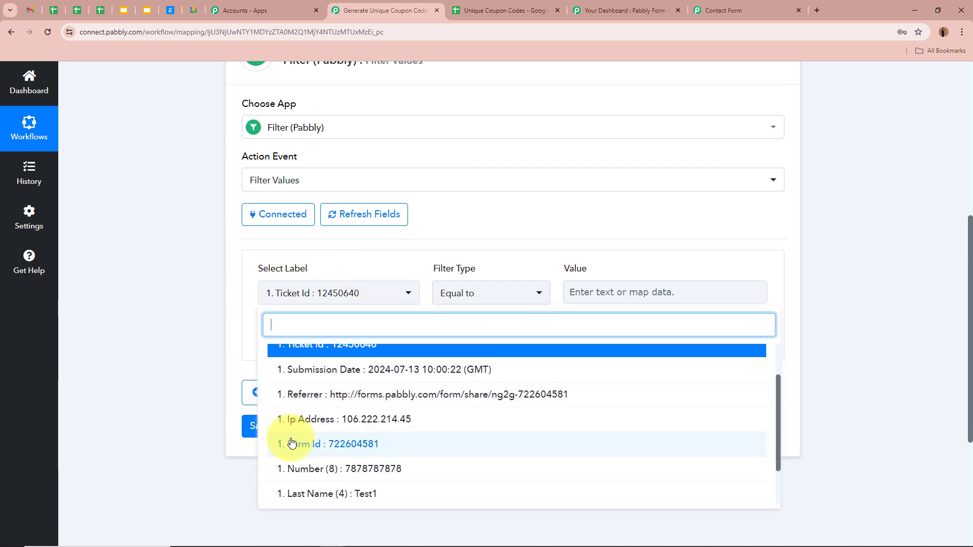
left_click(611, 10)
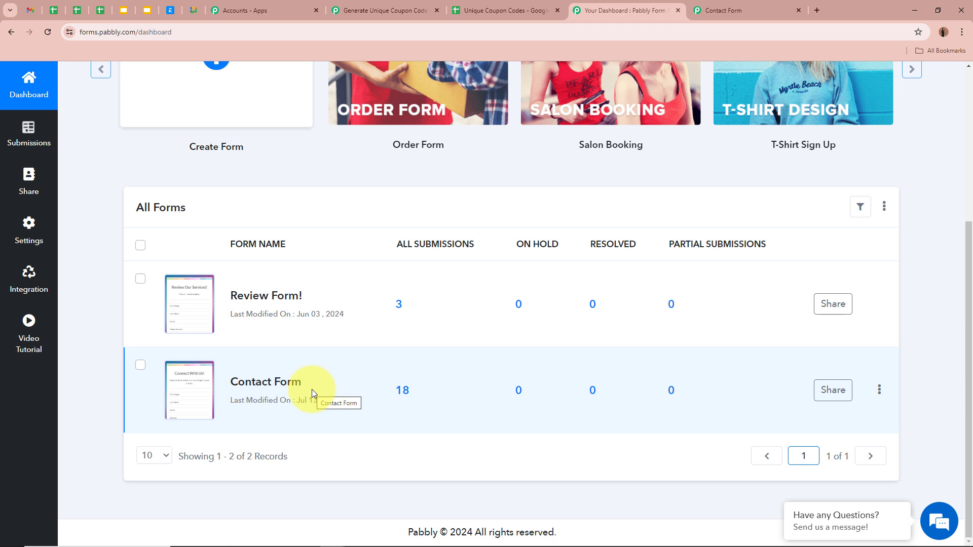
left_click(385, 10)
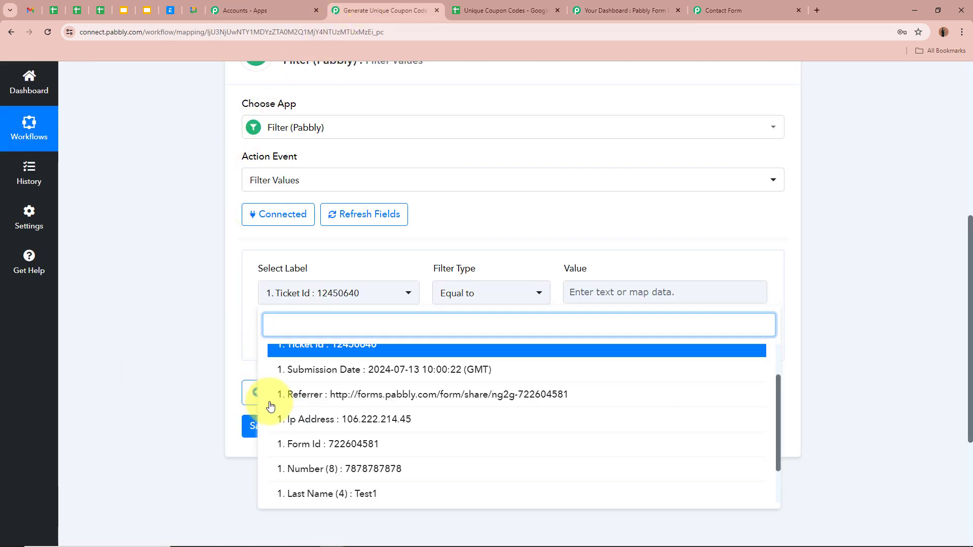
left_click(293, 446)
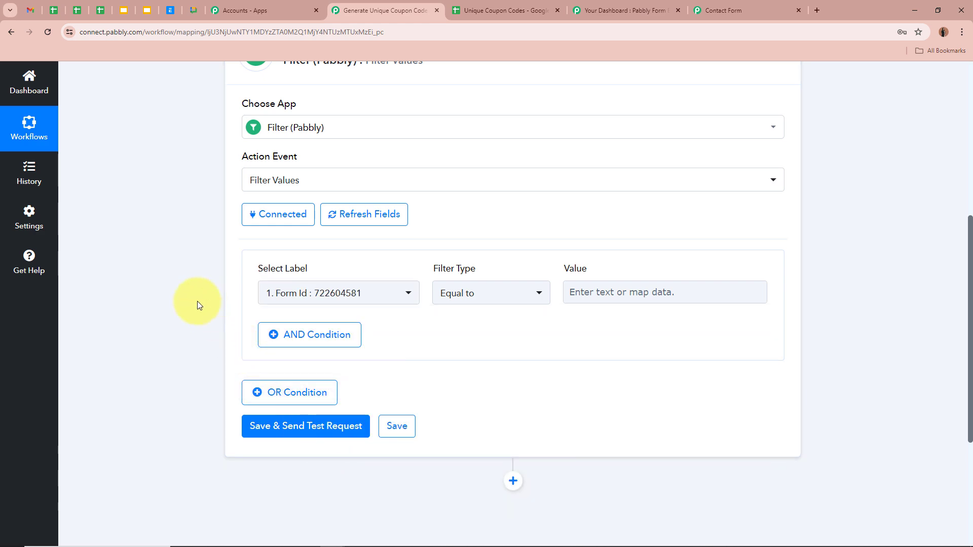
scroll(196, 301, "up", 5)
scroll(164, 242, "down", 3)
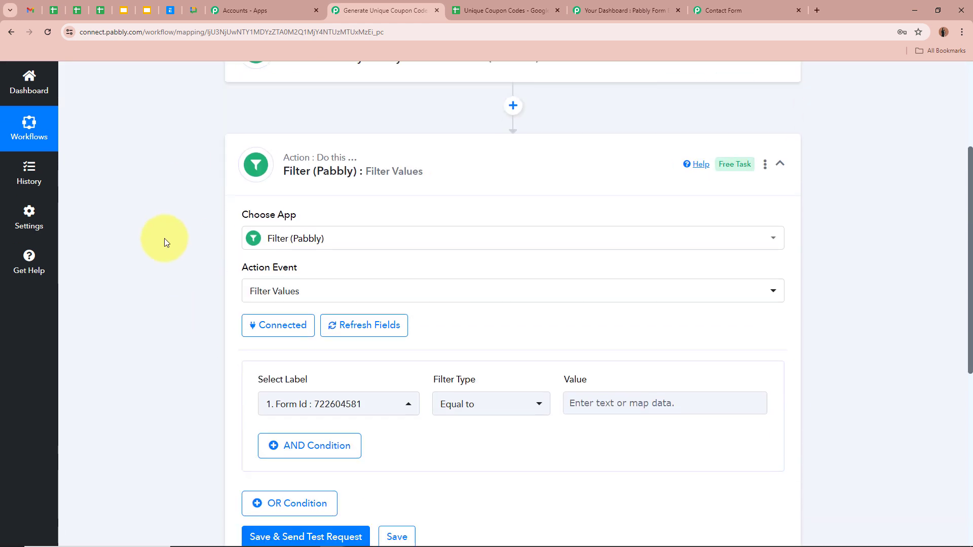
scroll(169, 354, "down", 3)
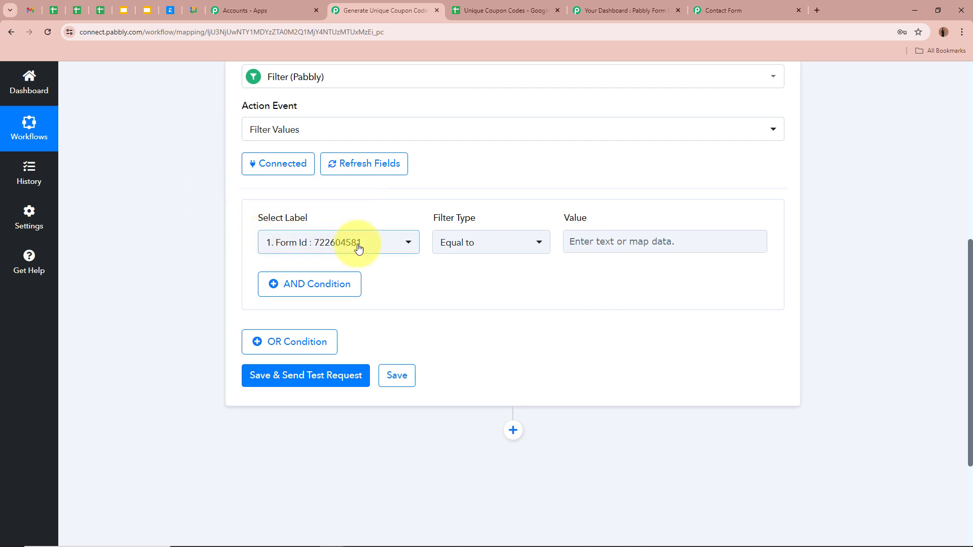
Step: Keep 'Equal to' as the comparison and enter 722604581 as the filter value
left_click(488, 240)
scroll(484, 337, "down", 3)
scroll(487, 345, "up", 3)
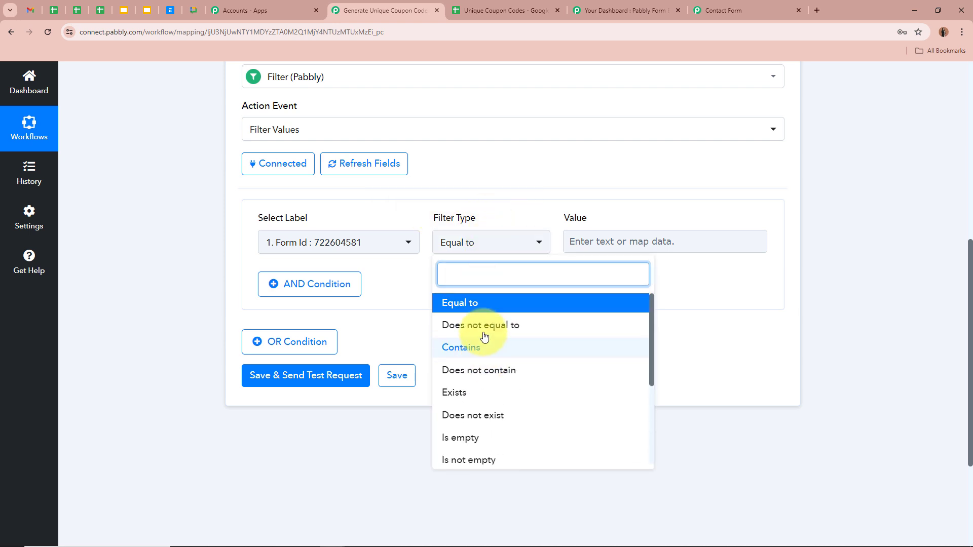
left_click(476, 307)
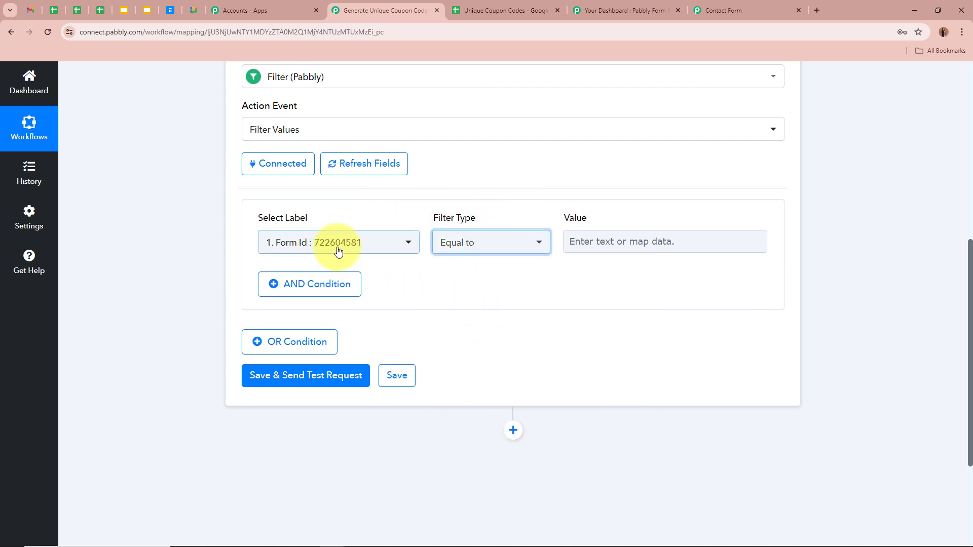
left_click(633, 246)
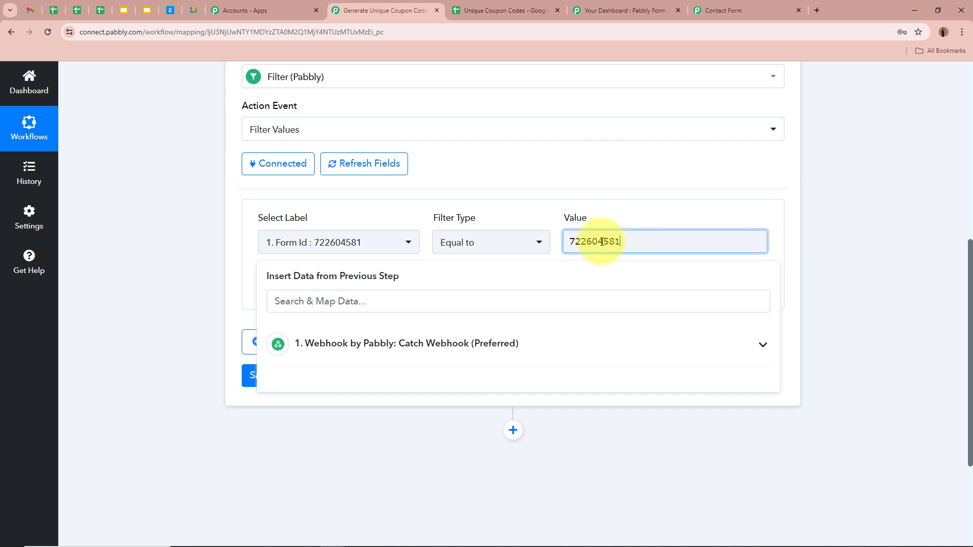
left_click(801, 251)
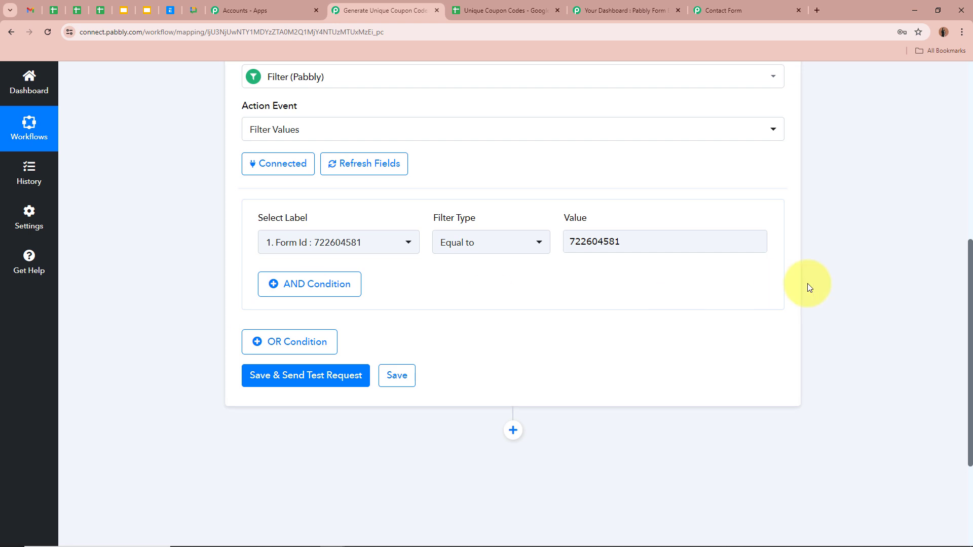
Step: Save and test the filter, checking the success status and 'Condition is true' message
left_click(284, 377)
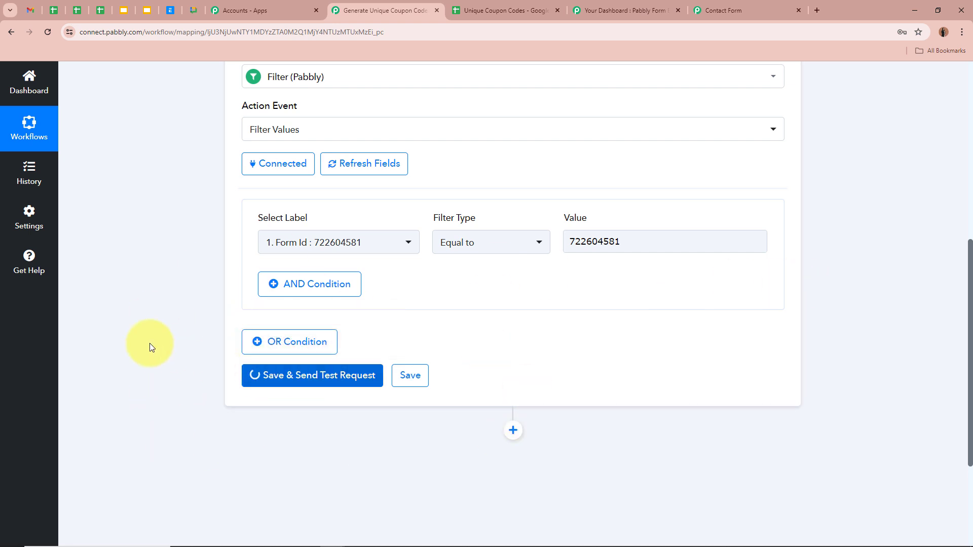
left_click_drag(351, 278, 201, 275)
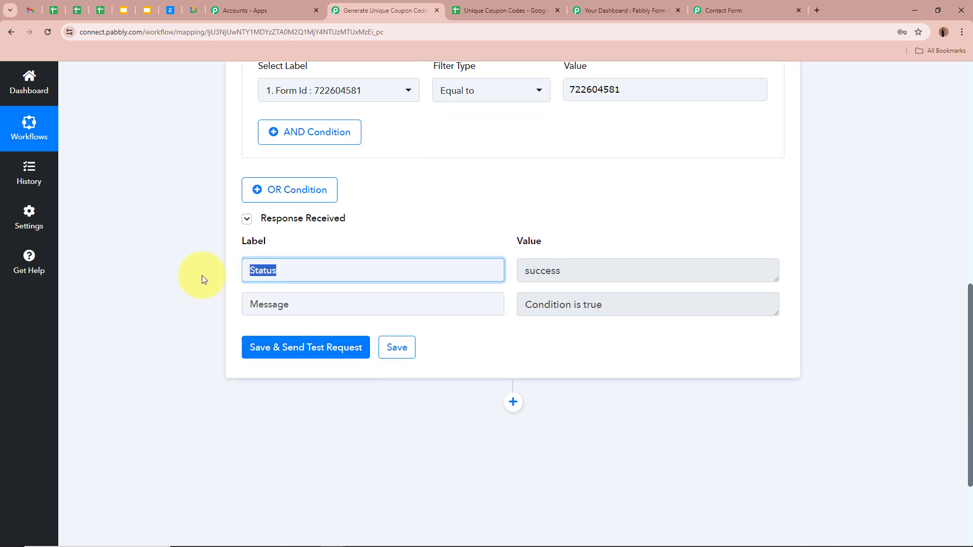
left_click_drag(685, 279, 390, 272)
left_click_drag(315, 306, 248, 305)
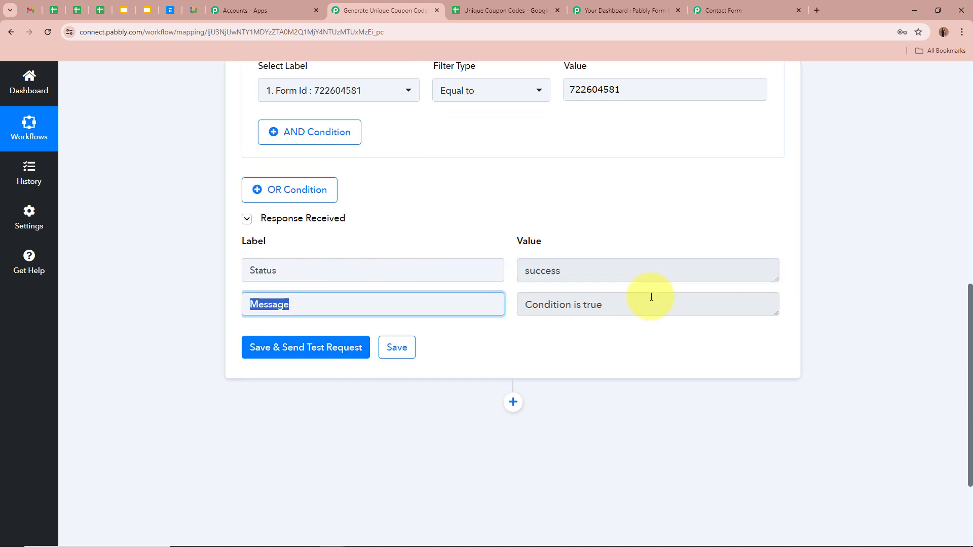
left_click_drag(667, 303, 359, 305)
left_click(856, 269)
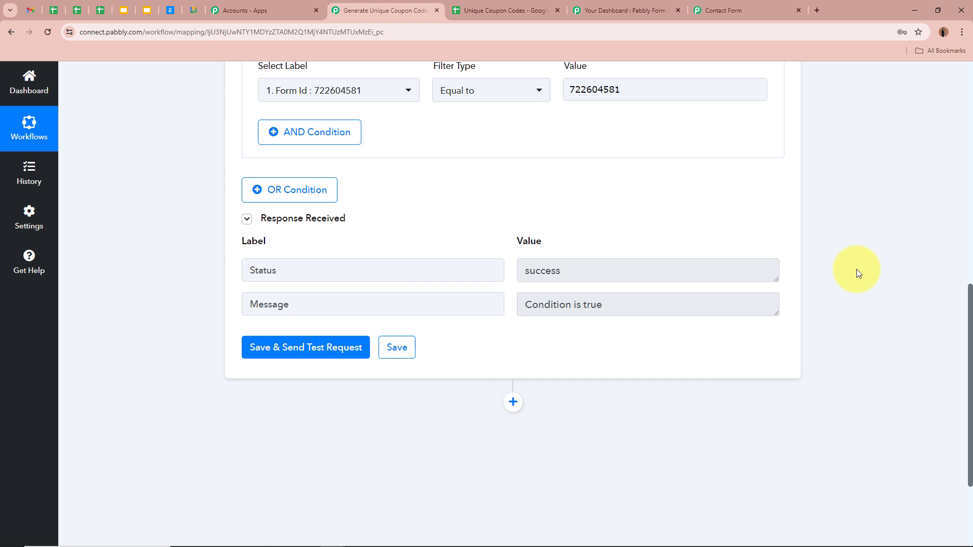
Step: Collapse the Filter step back into the workflow outline
scroll(896, 260, "up", 3)
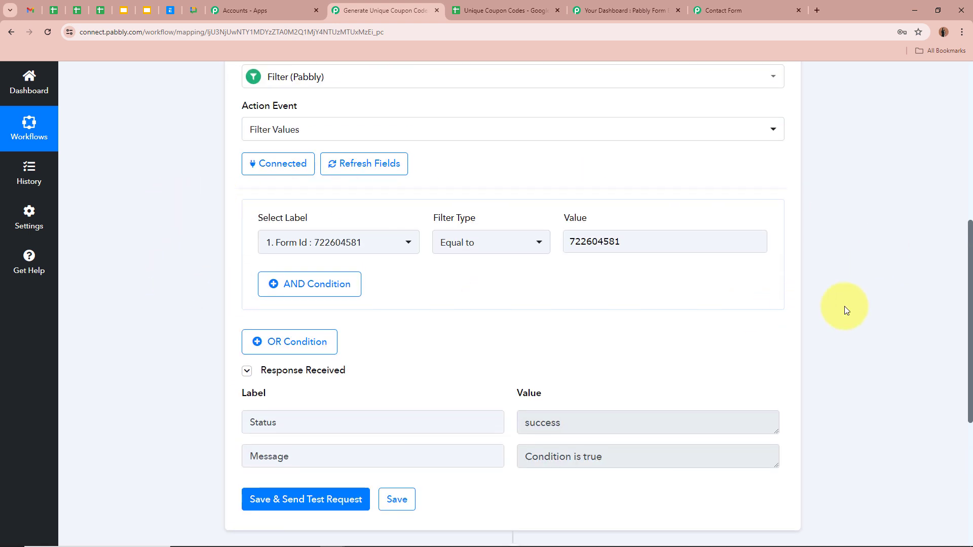
scroll(844, 306, "up", 4)
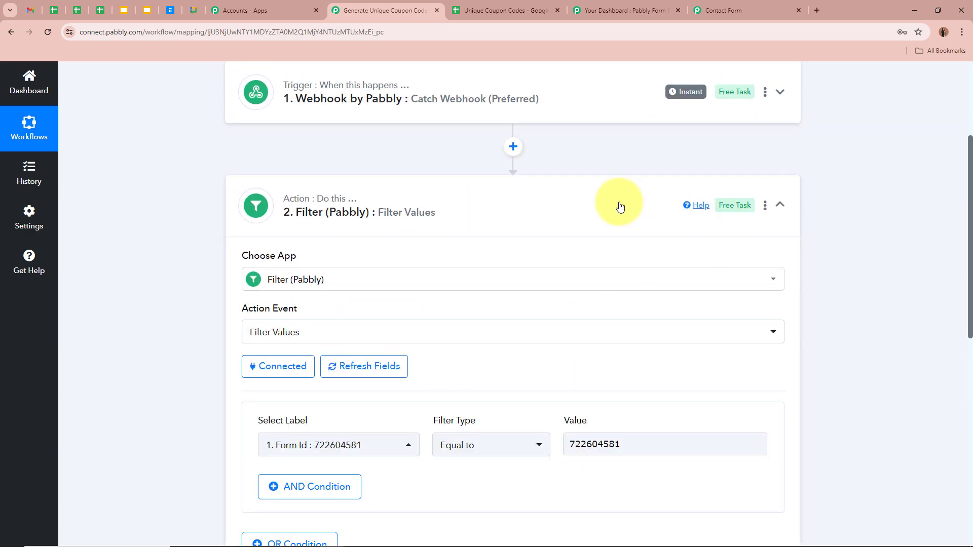
left_click(620, 206)
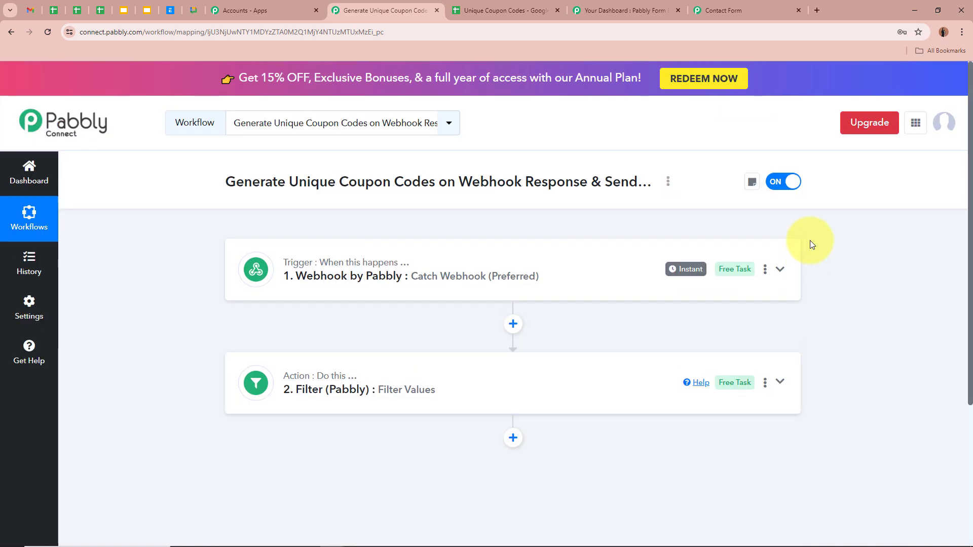
Step: Look at the Contact Form on the Pabbly Form dashboard, then return to the coupon workflow
left_click(590, 10)
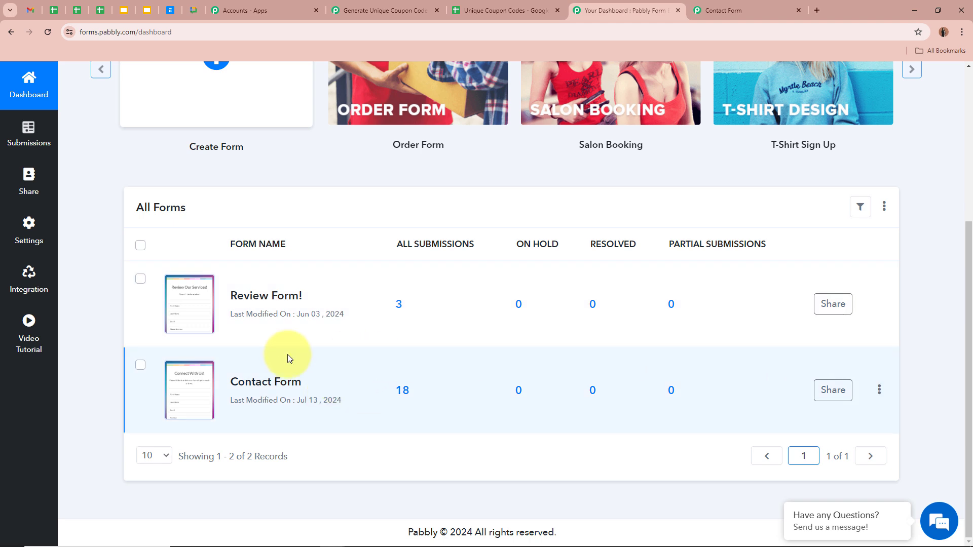
mouse_move(167, 355)
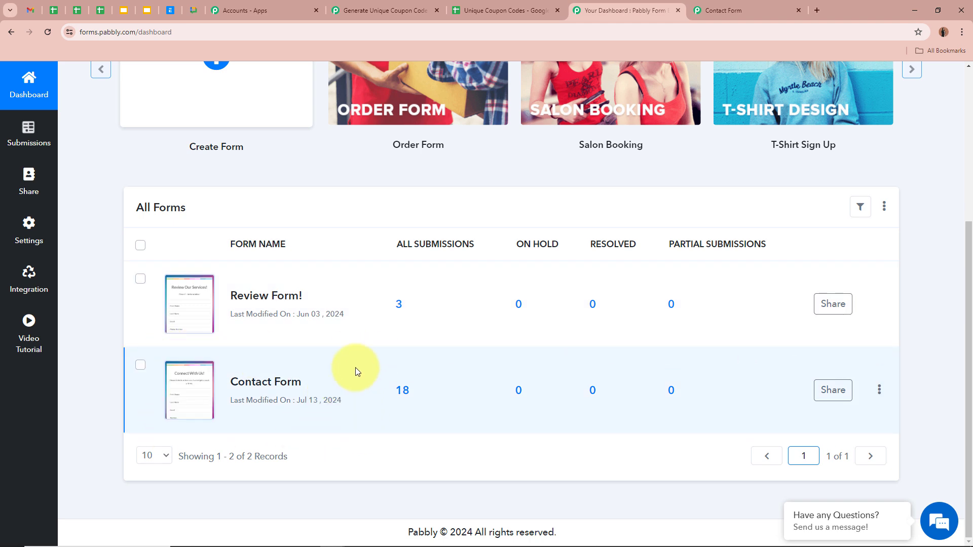
left_click(406, 6)
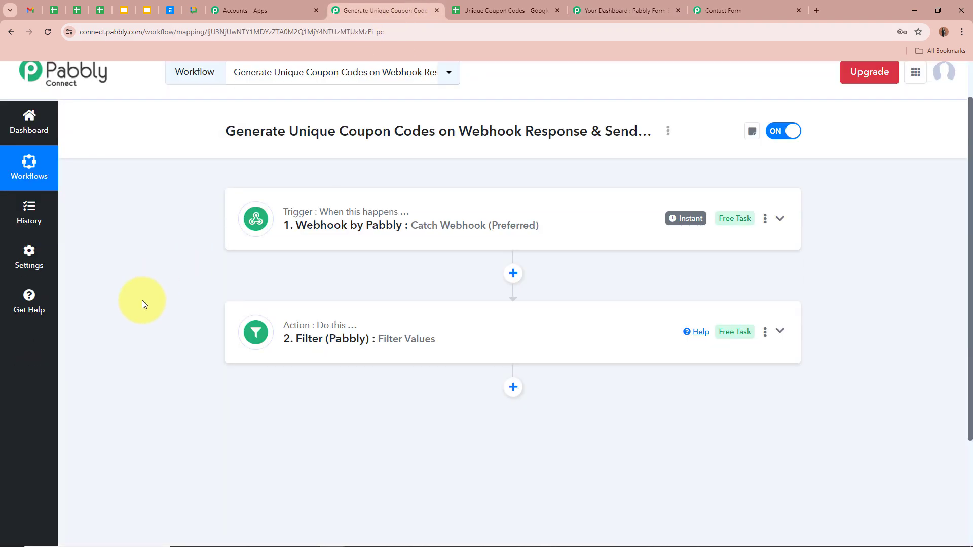
scroll(141, 300, "down", 1)
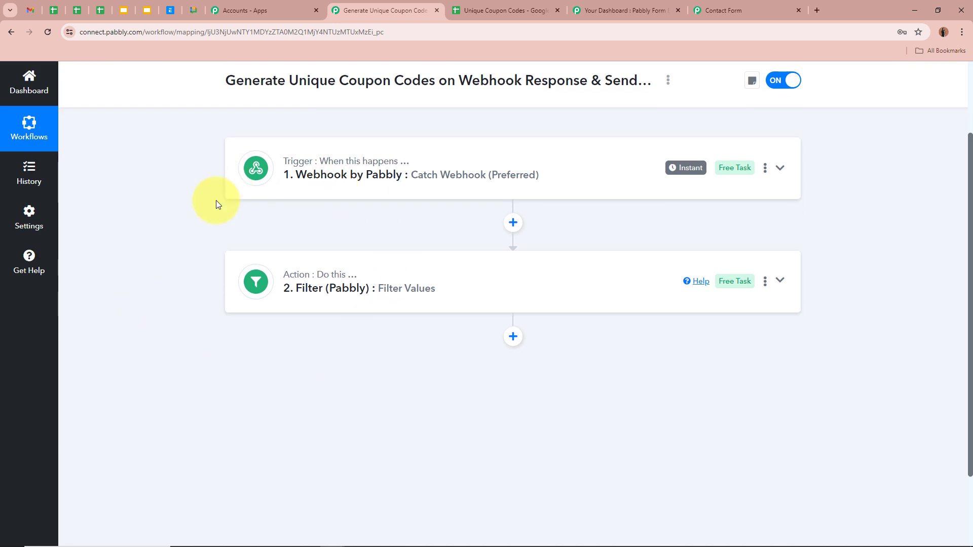
Step: Review the Unique Coupon Codes sheet, noting first code CRRUOJ has Status No
left_click(542, 4)
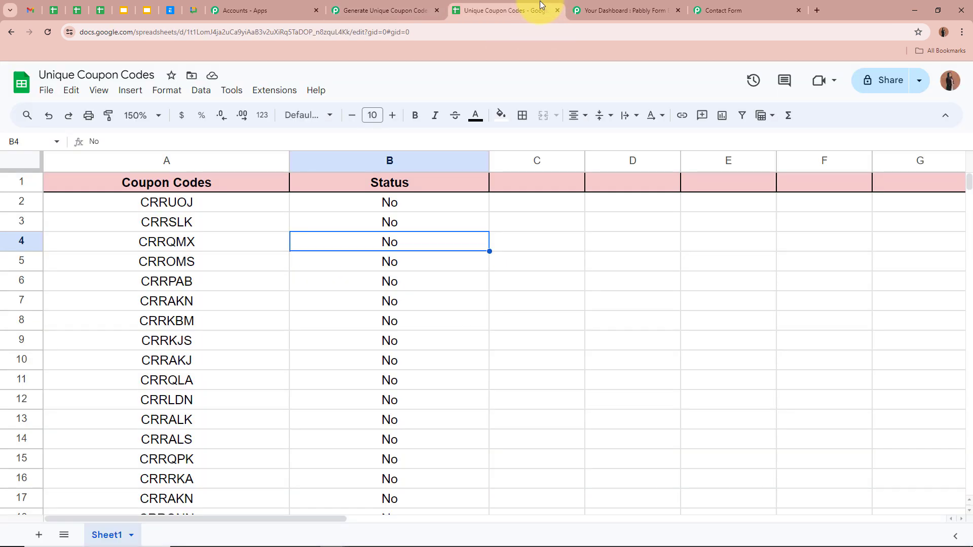
left_click(564, 300)
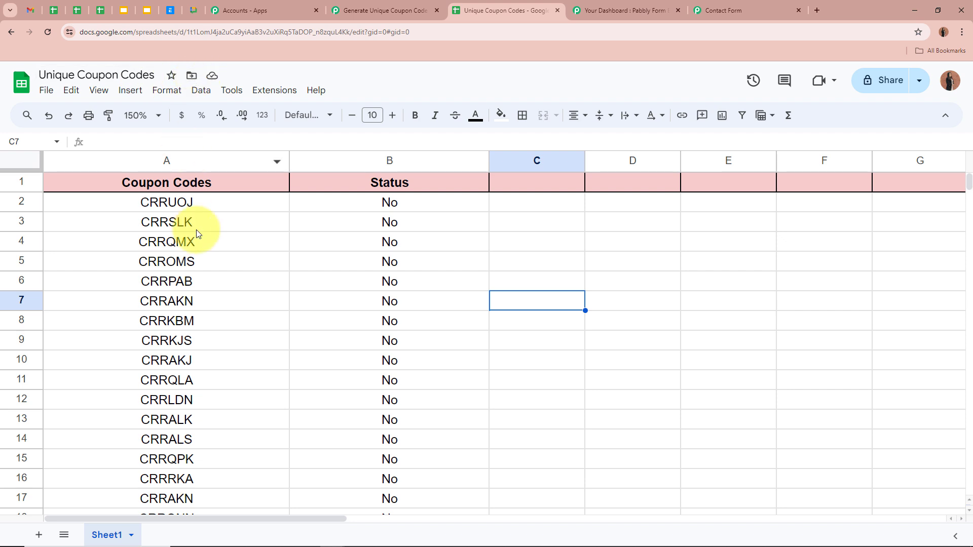
scroll(196, 230, "down", 3)
scroll(196, 230, "up", 3)
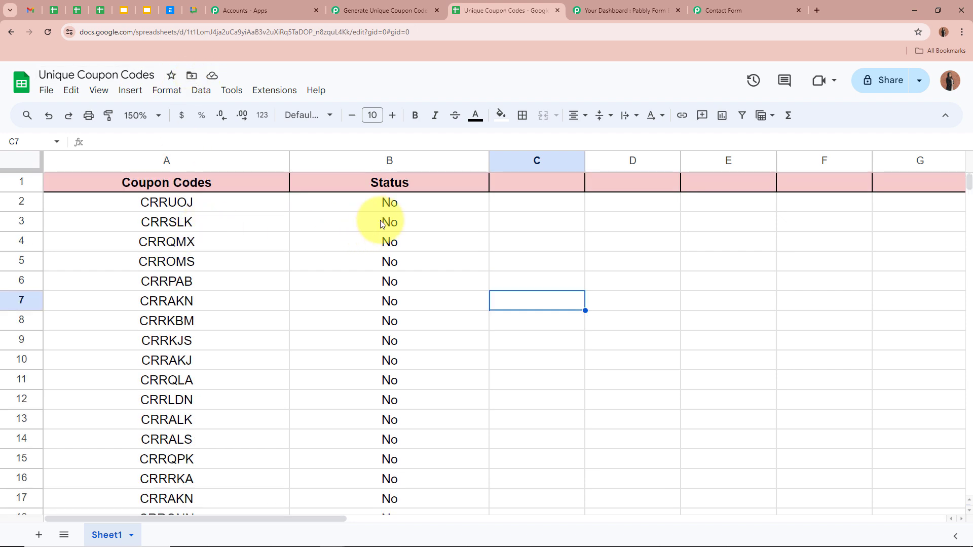
left_click(388, 203)
left_click(542, 219)
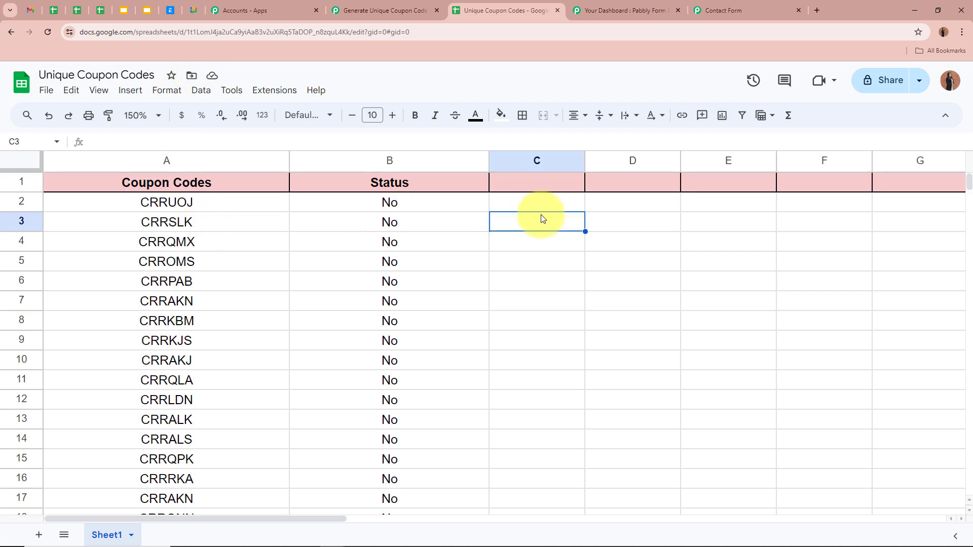
left_click(431, 208)
left_click(219, 208)
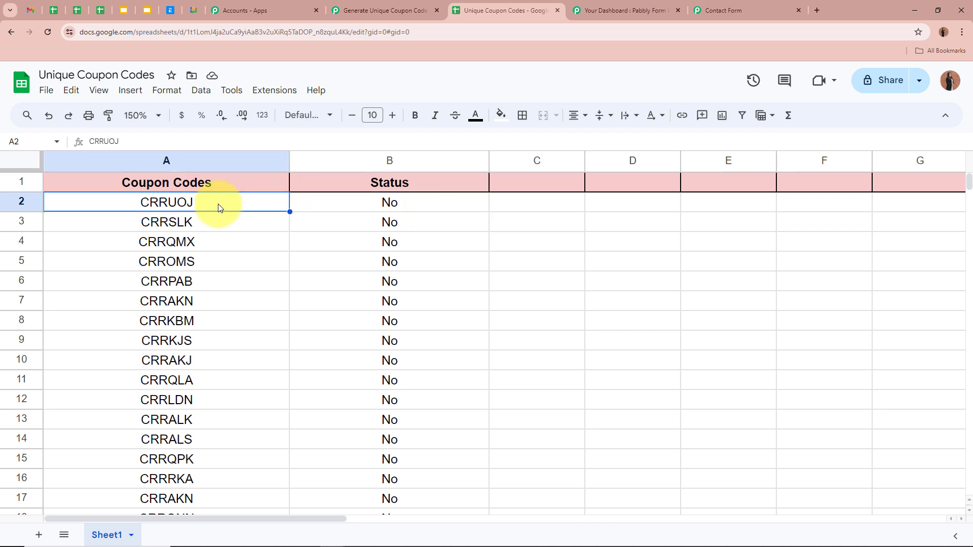
left_click(444, 210)
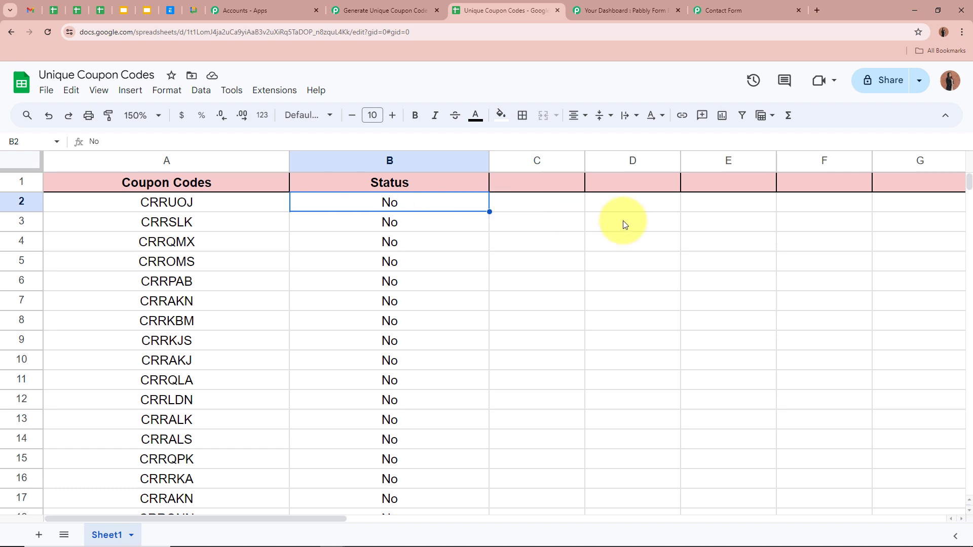
left_click(526, 239)
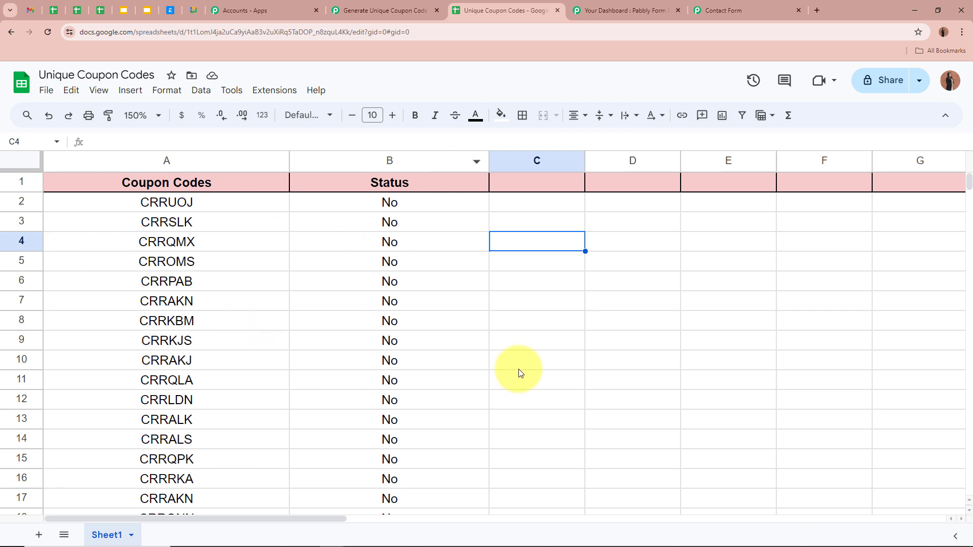
left_click(628, 361)
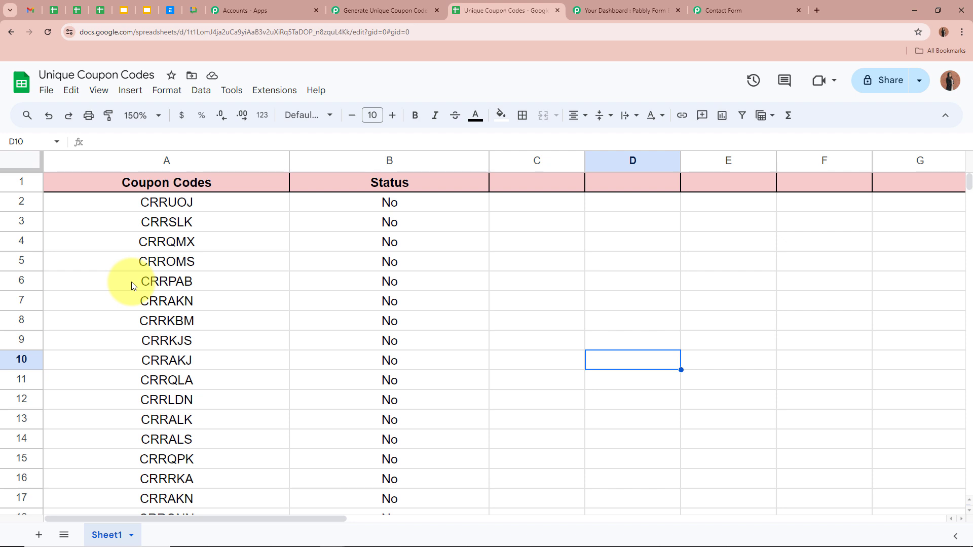
Step: Step through the coupon codes in column A, then return to the workflow
left_click(284, 295)
left_click(210, 202)
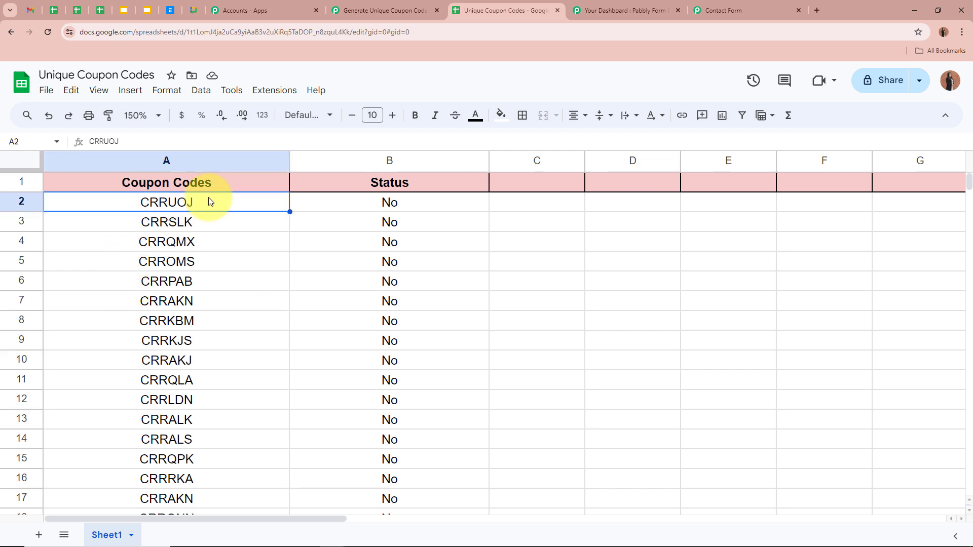
left_click(208, 223)
left_click(209, 245)
left_click(208, 264)
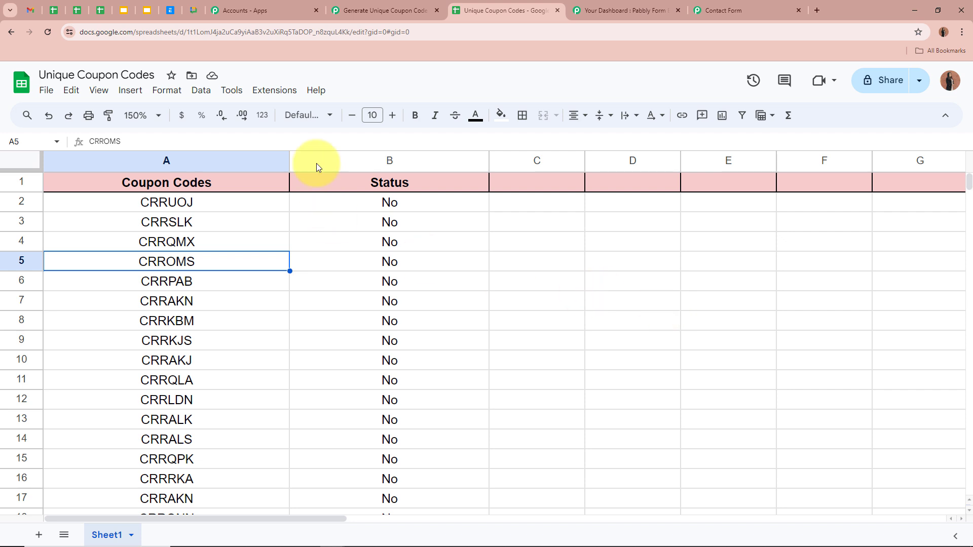
left_click(387, 11)
scroll(677, 346, "down", 1)
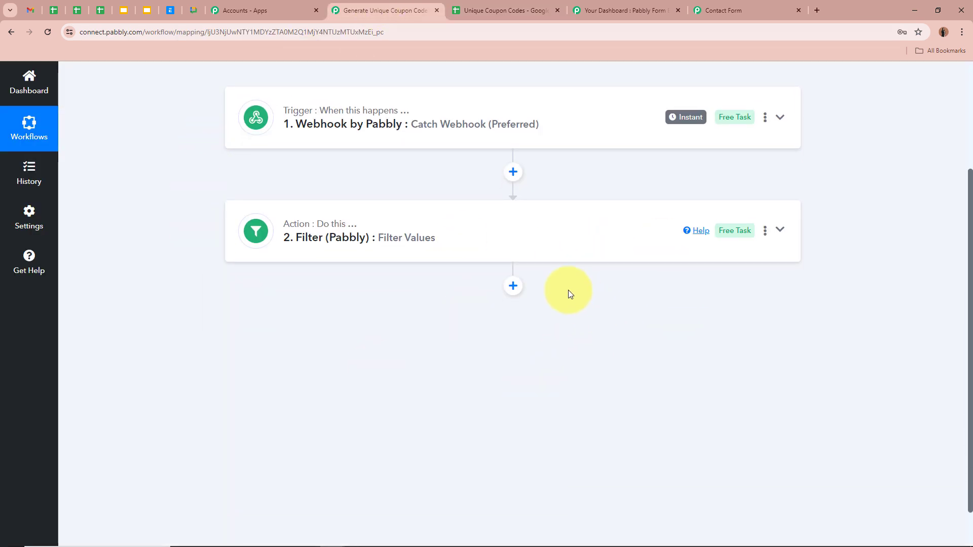
Step: Add a new step after the filter, searching 'Google' and choosing Google Sheets
left_click(513, 286)
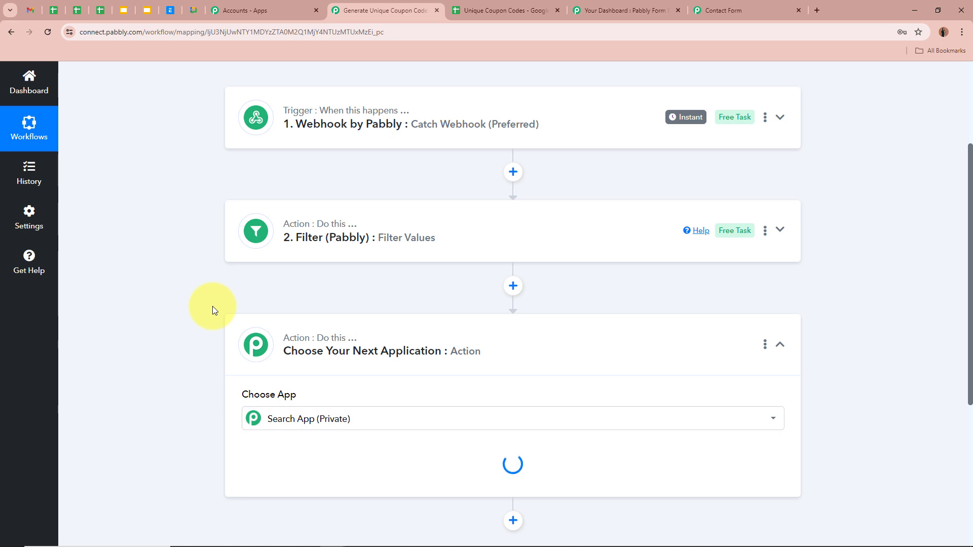
type("G")
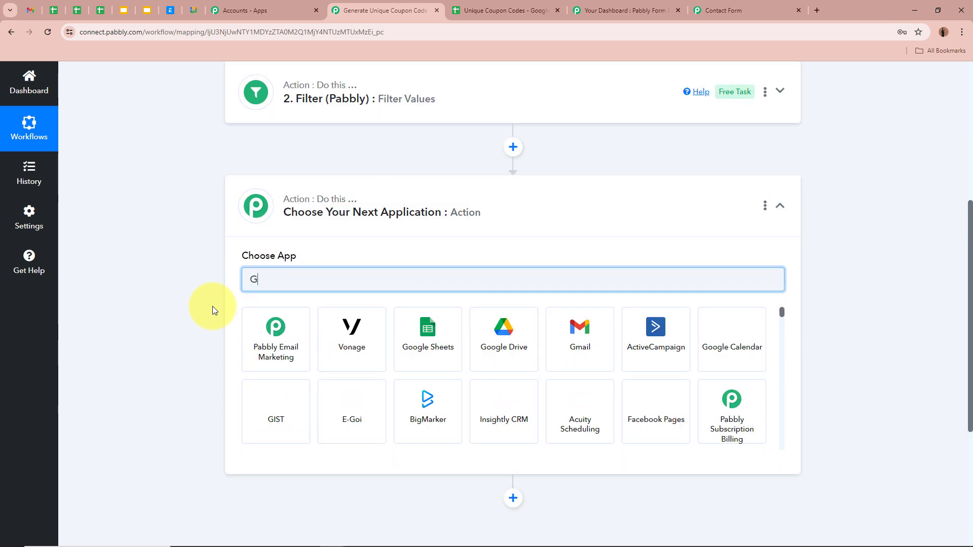
type("oogle")
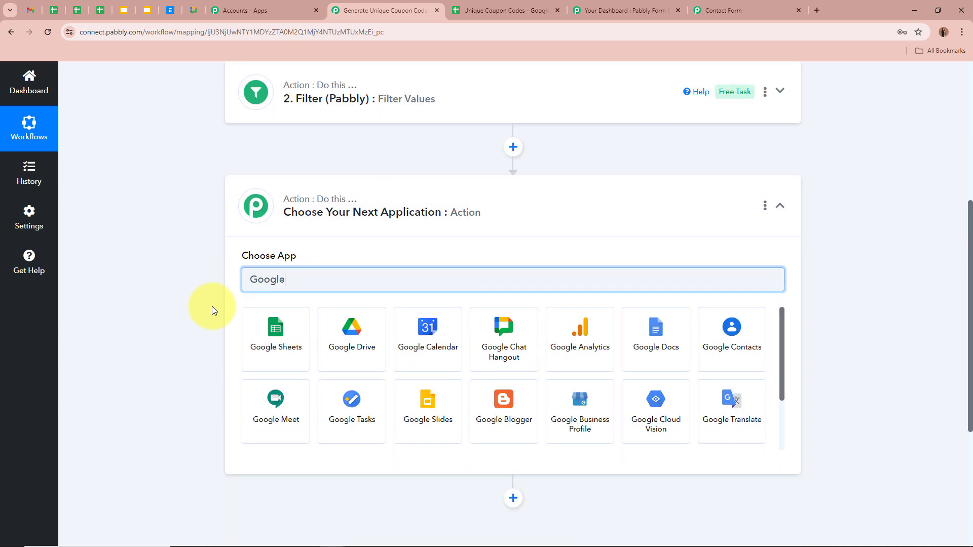
left_click(307, 338)
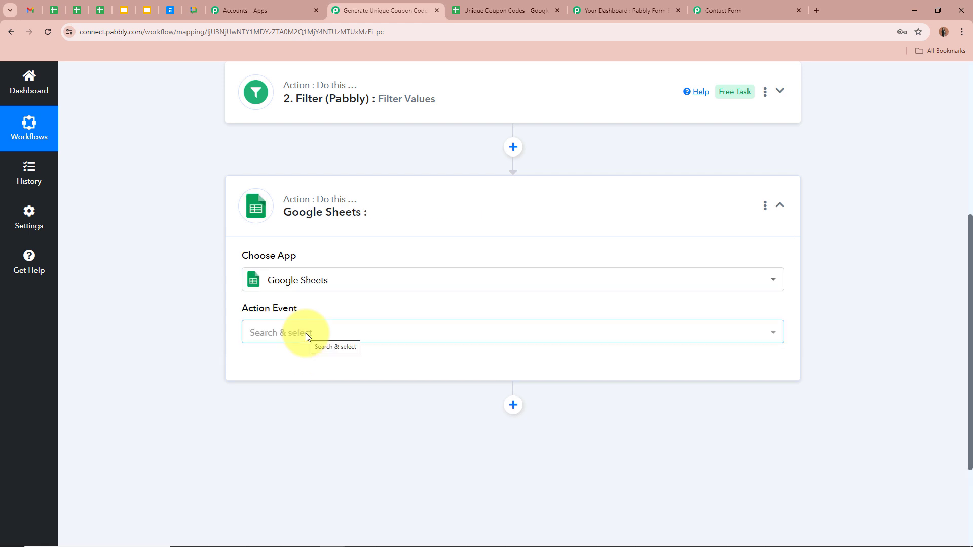
left_click(496, 6)
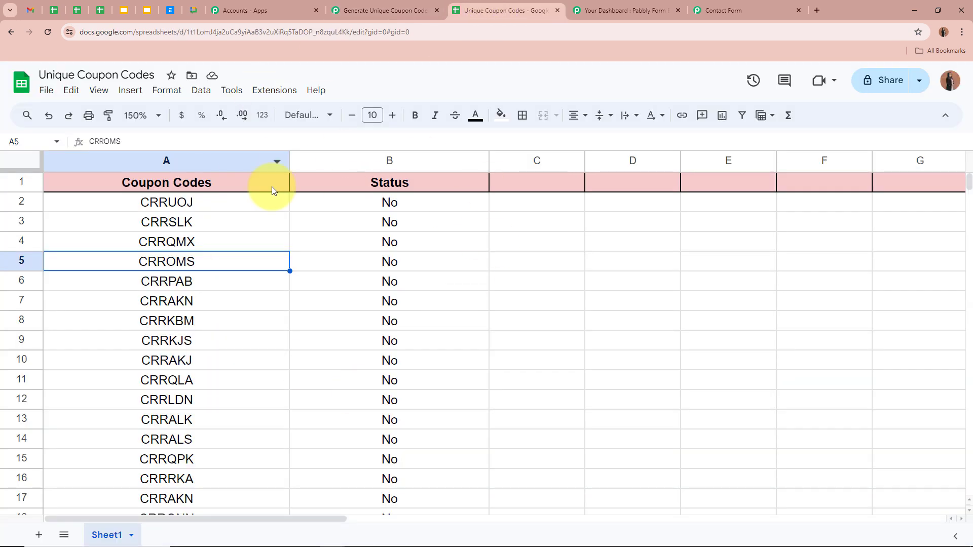
left_click(388, 10)
Step: Set the Google Sheets action event to Lookup Spreadsheet Rows V2
left_click(315, 326)
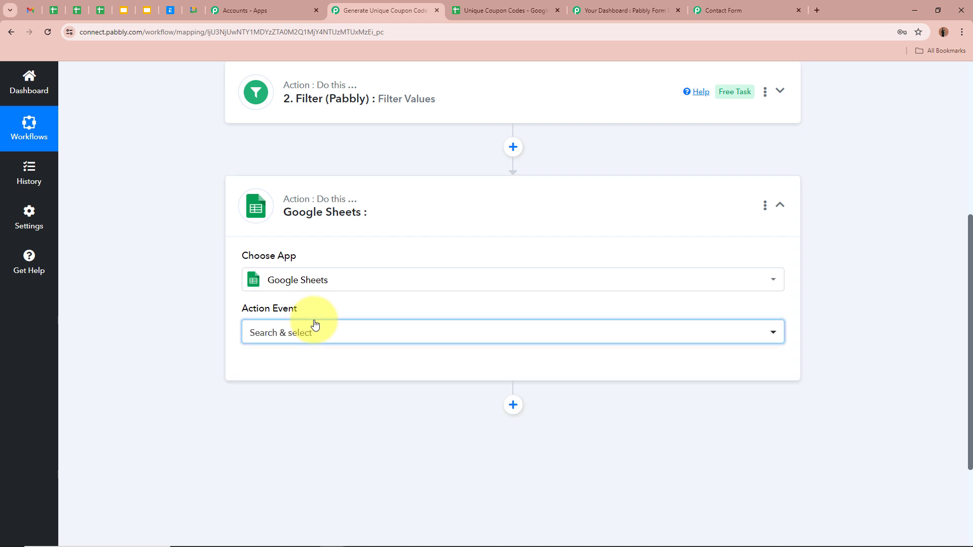
scroll(400, 266, "down", 4)
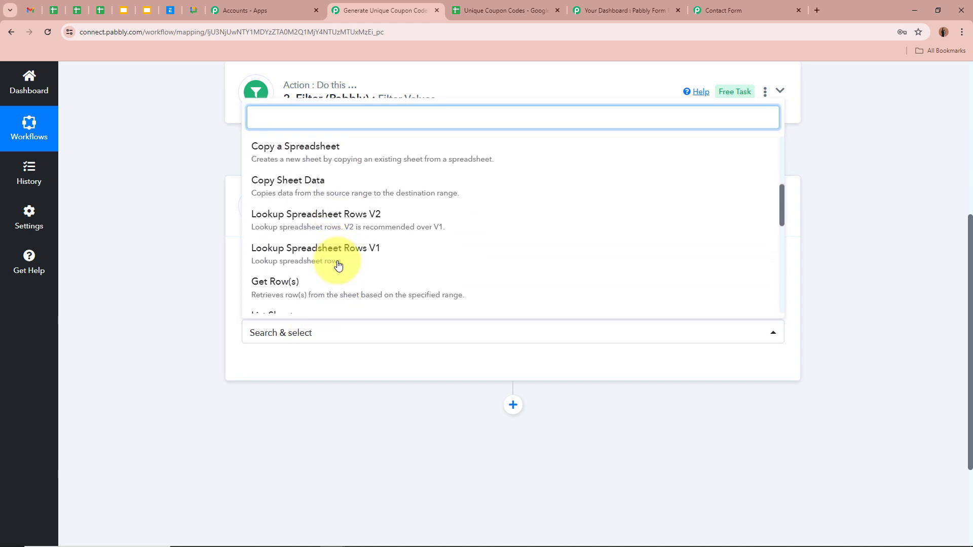
left_click(373, 218)
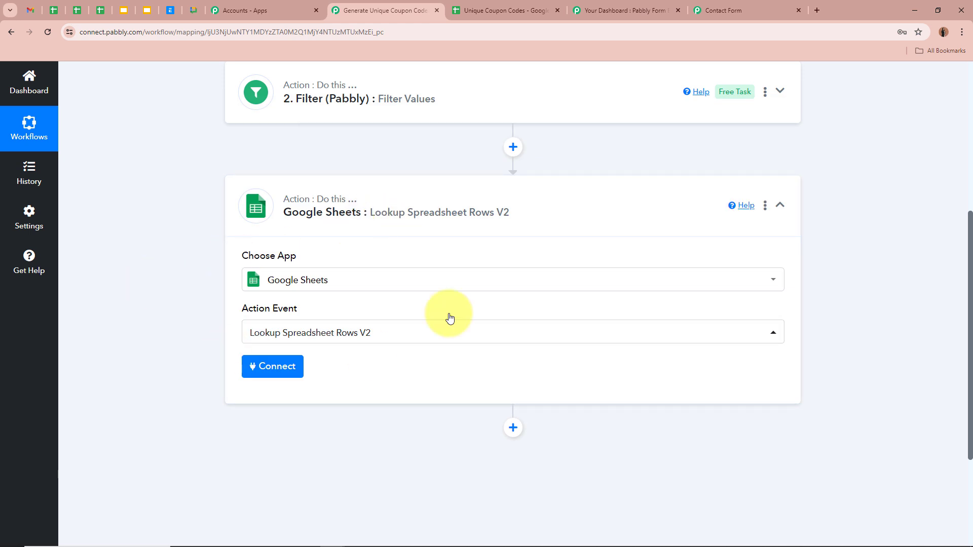
scroll(169, 283, "down", 2)
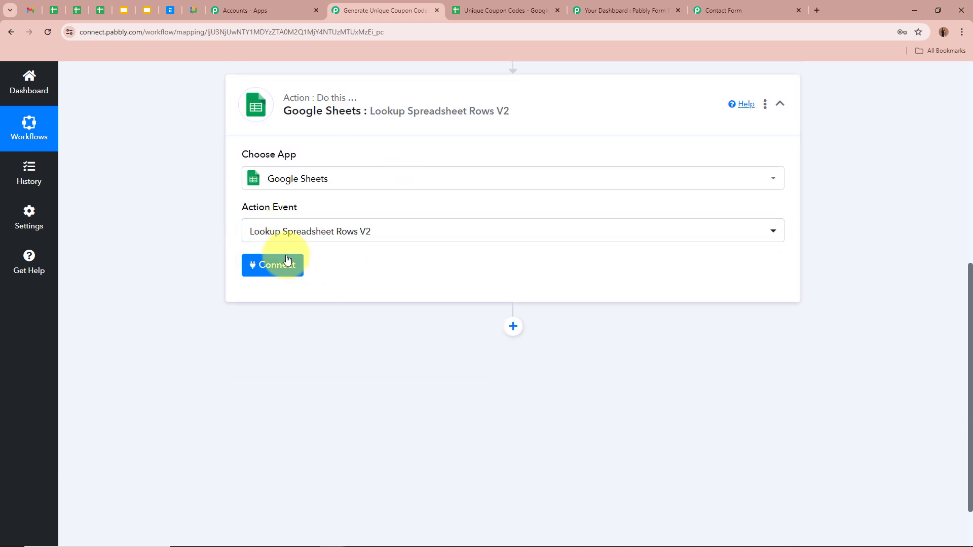
Step: Add a new Google Sheets connection by signing in with Google and allowing access
left_click(251, 265)
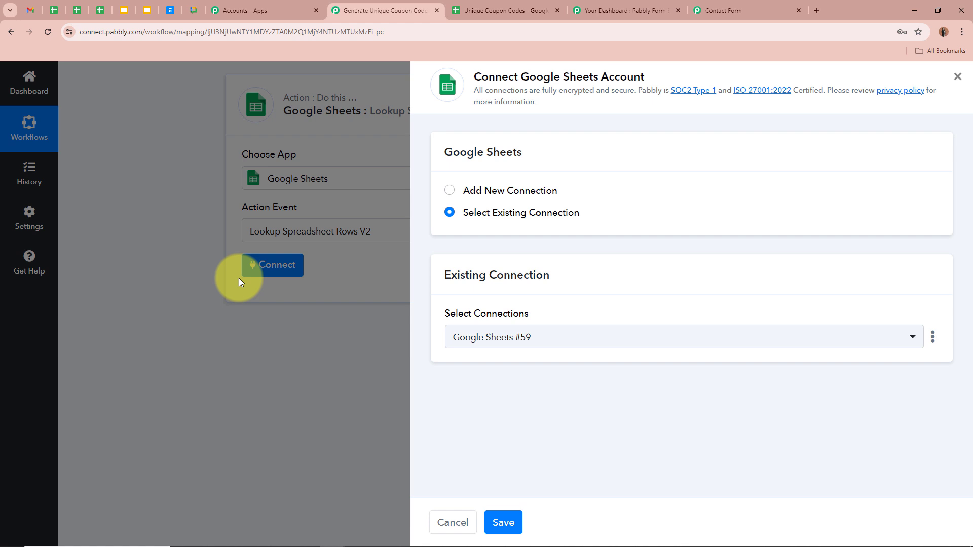
left_click(450, 189)
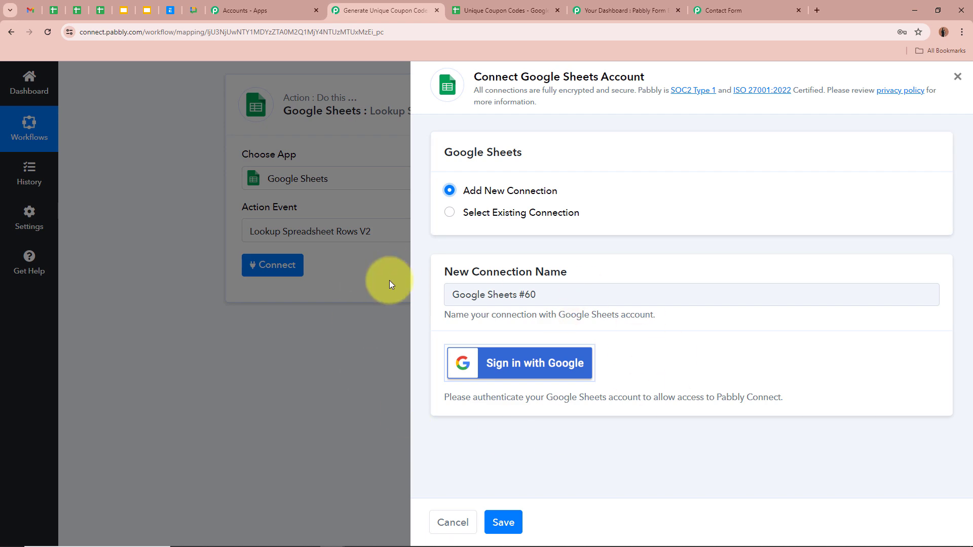
left_click(540, 363)
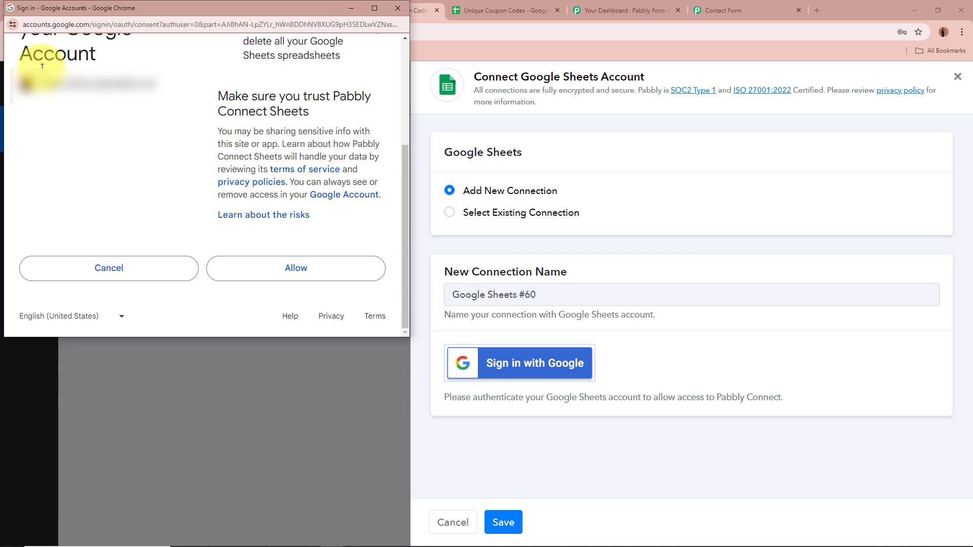
left_click(322, 271)
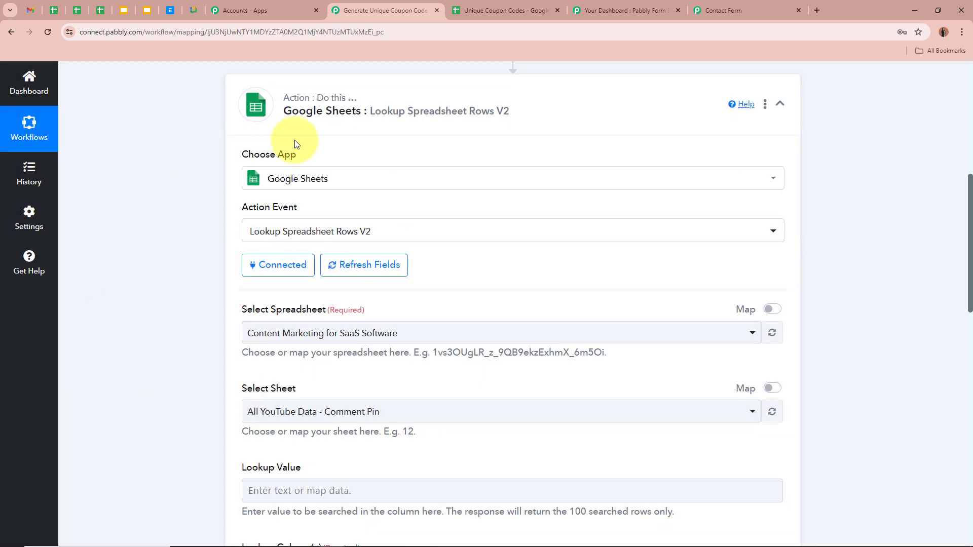
scroll(176, 258, "down", 2)
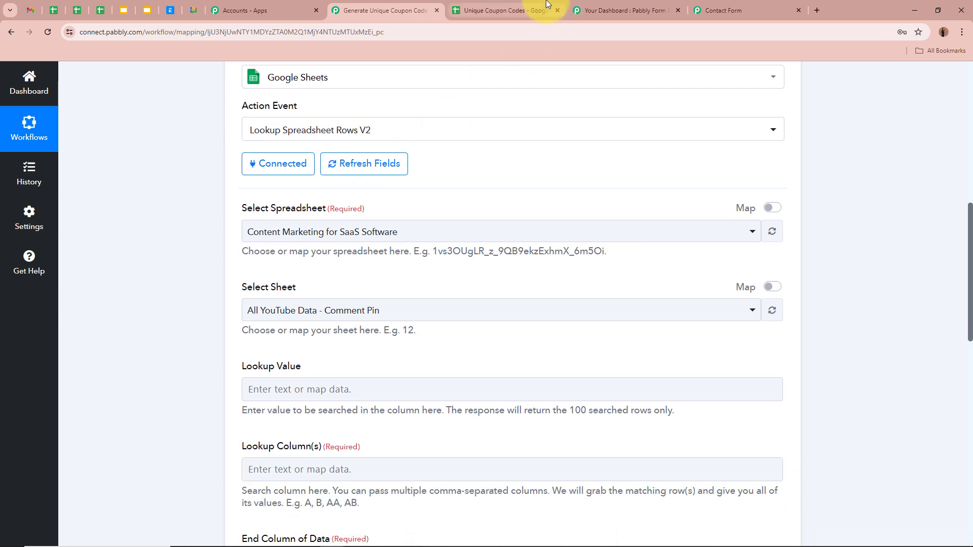
left_click(507, 10)
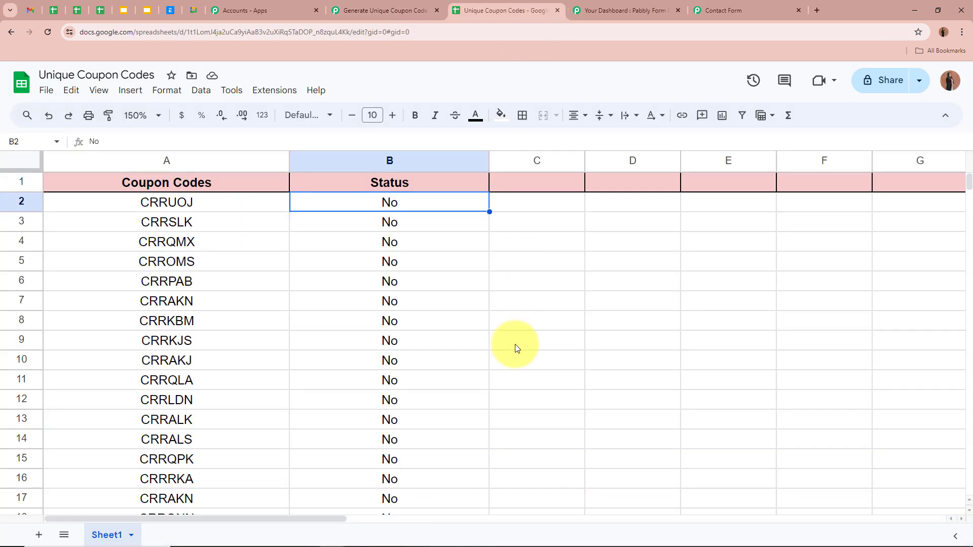
Step: Check the No statuses in column B and the first code CRRUOJ, then return to Pabbly
left_click(416, 223)
left_click(417, 239)
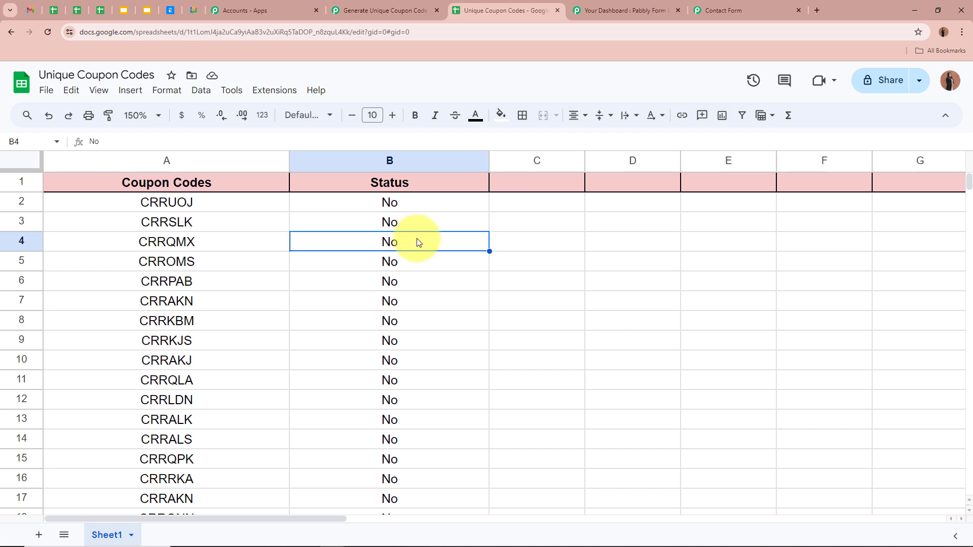
left_click(416, 205)
left_click(416, 223)
left_click(415, 242)
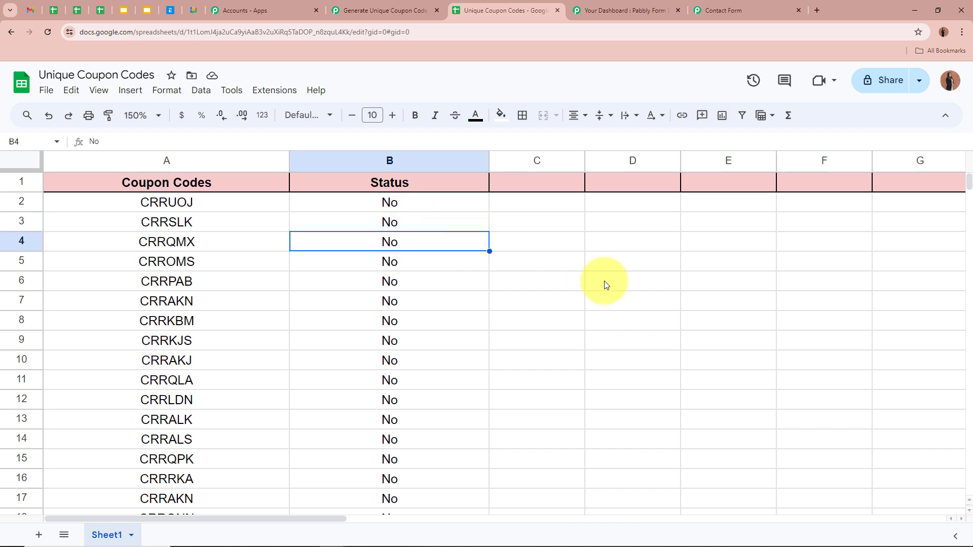
left_click(463, 203)
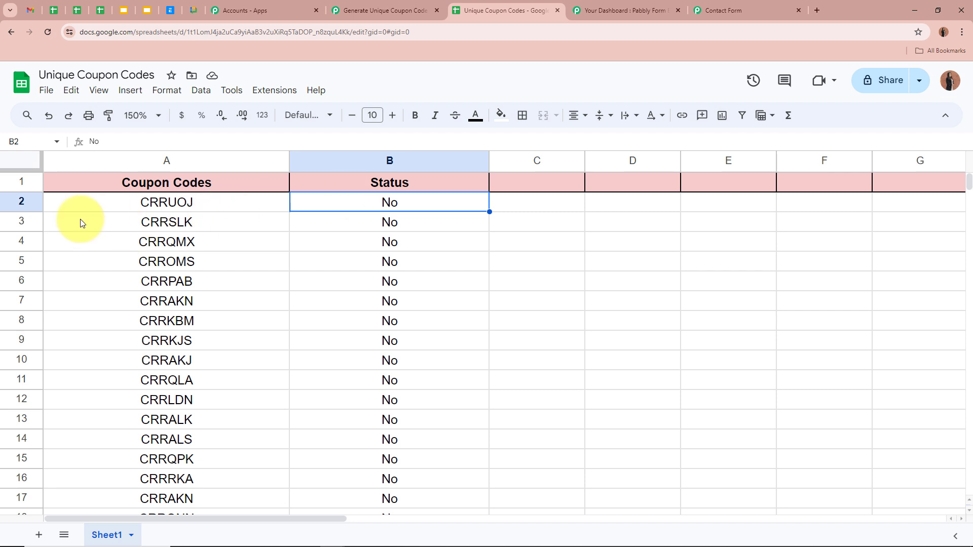
left_click(230, 202)
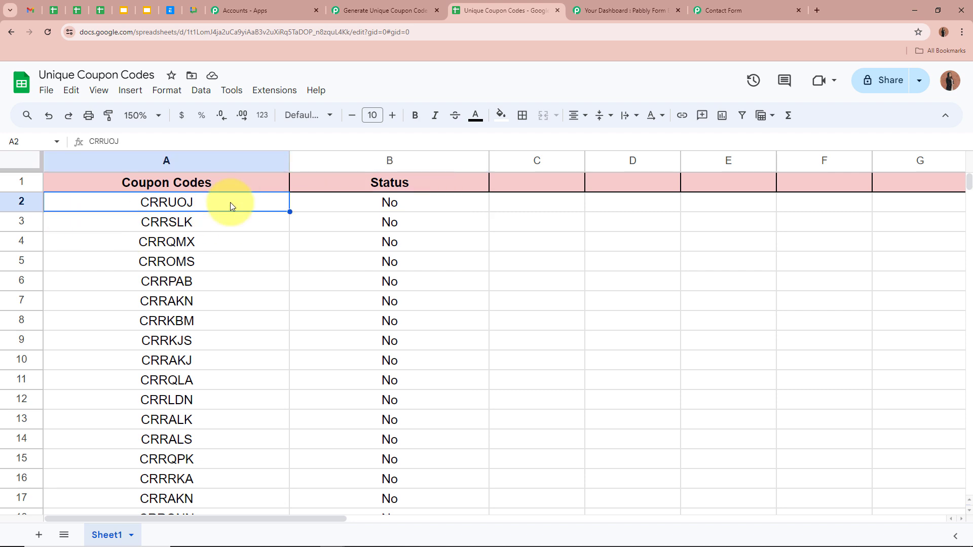
left_click(582, 323)
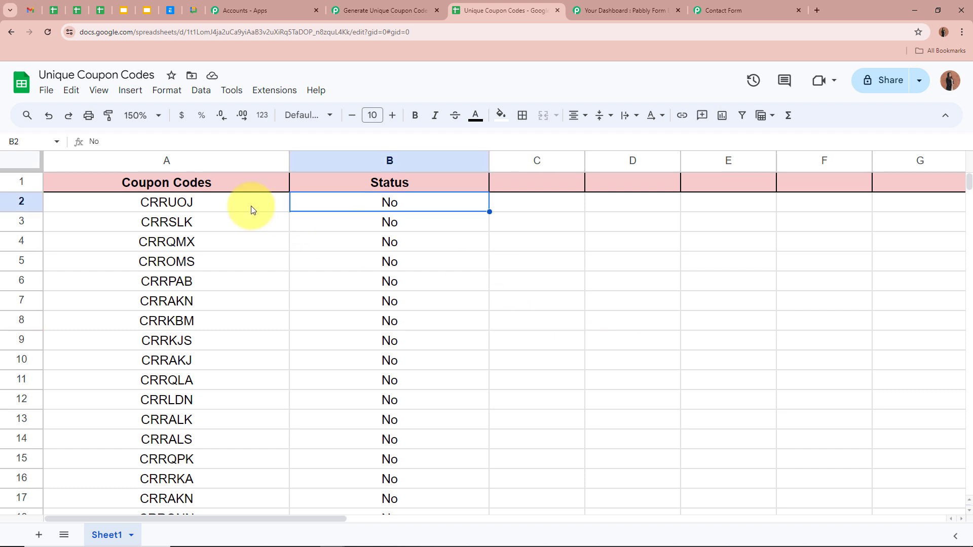
left_click(252, 207)
left_click(343, 202)
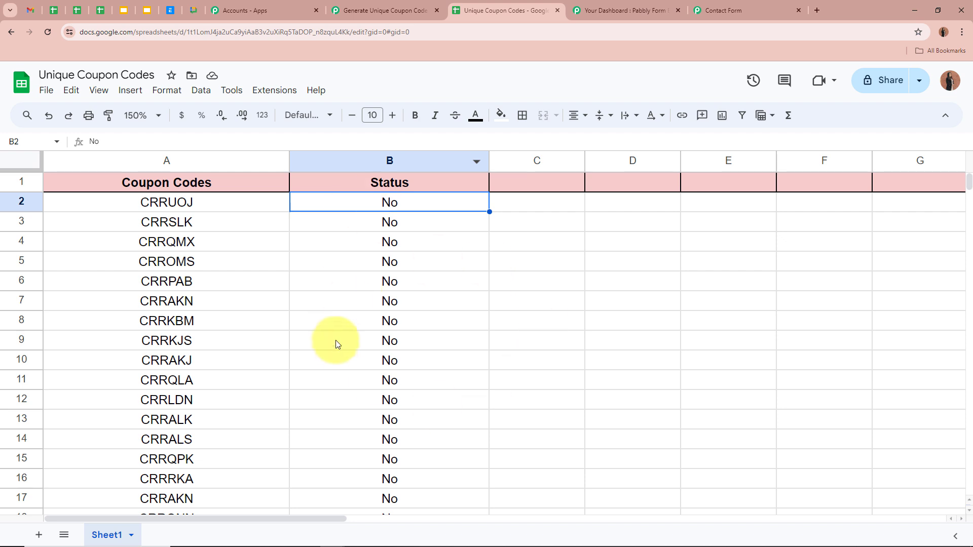
left_click(398, 6)
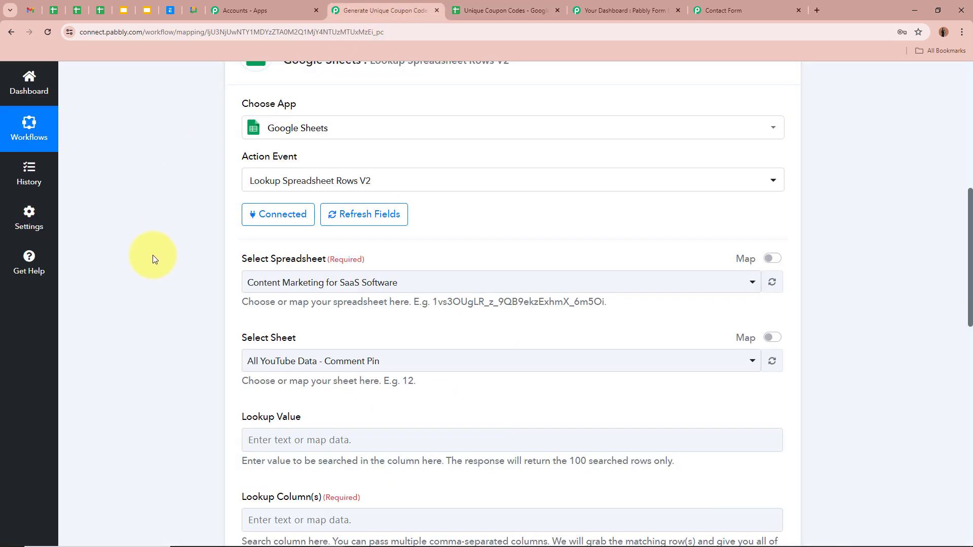
Step: Select the Unique Coupon Codes spreadsheet and keep Sheet1 for the lookup step
scroll(155, 259, "down", 1)
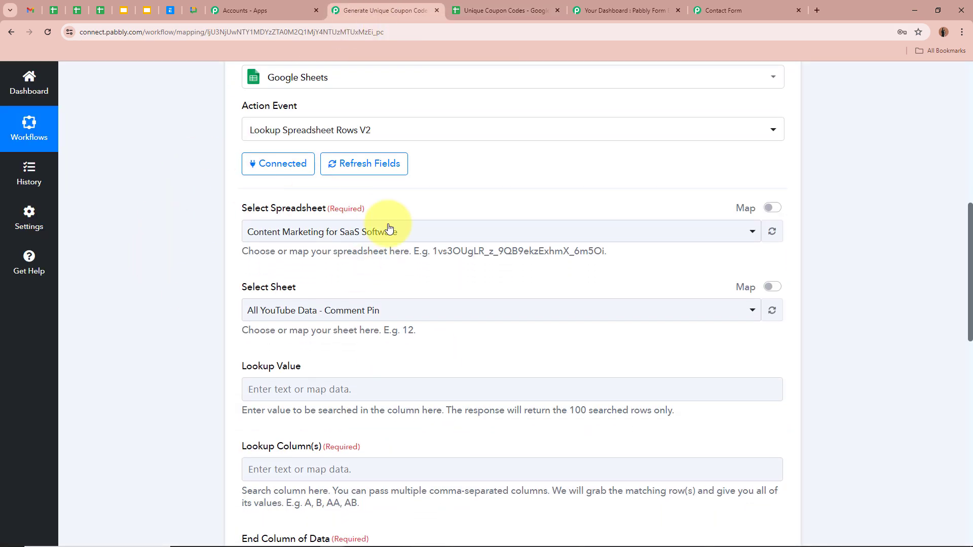
left_click(323, 228)
left_click(474, 10)
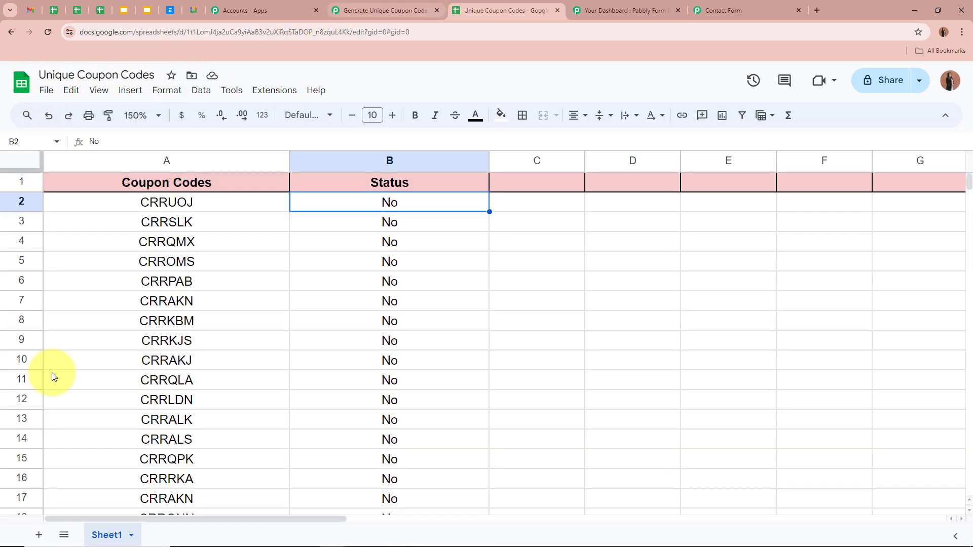
left_click(408, 10)
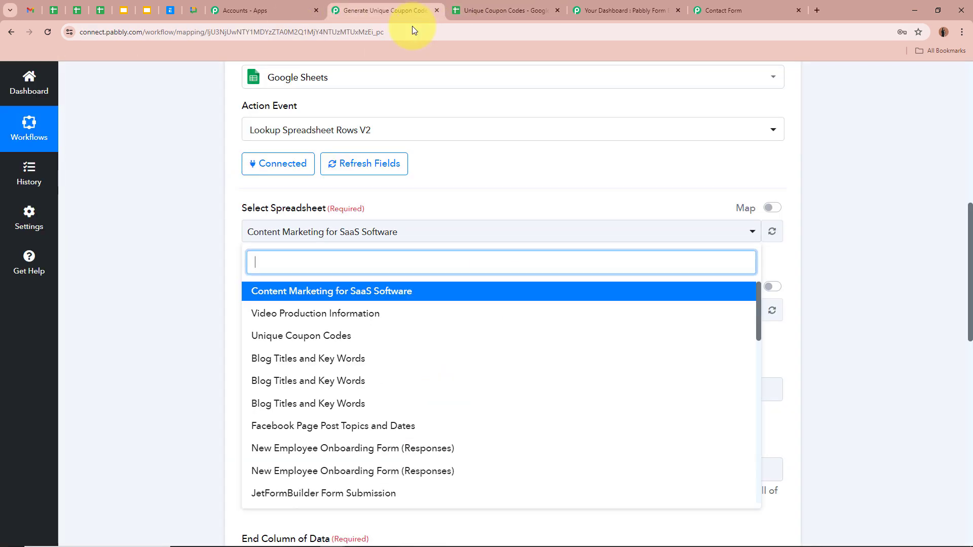
left_click(315, 335)
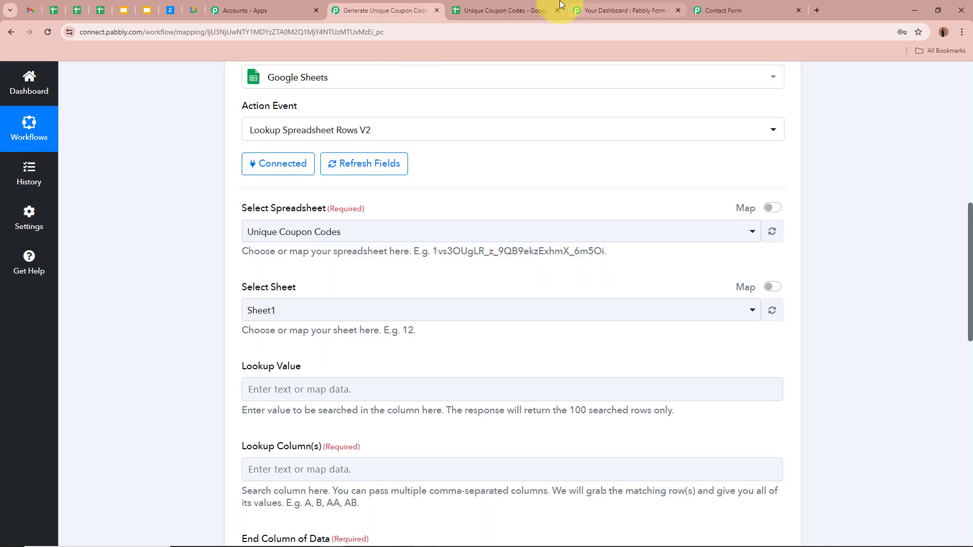
left_click(507, 10)
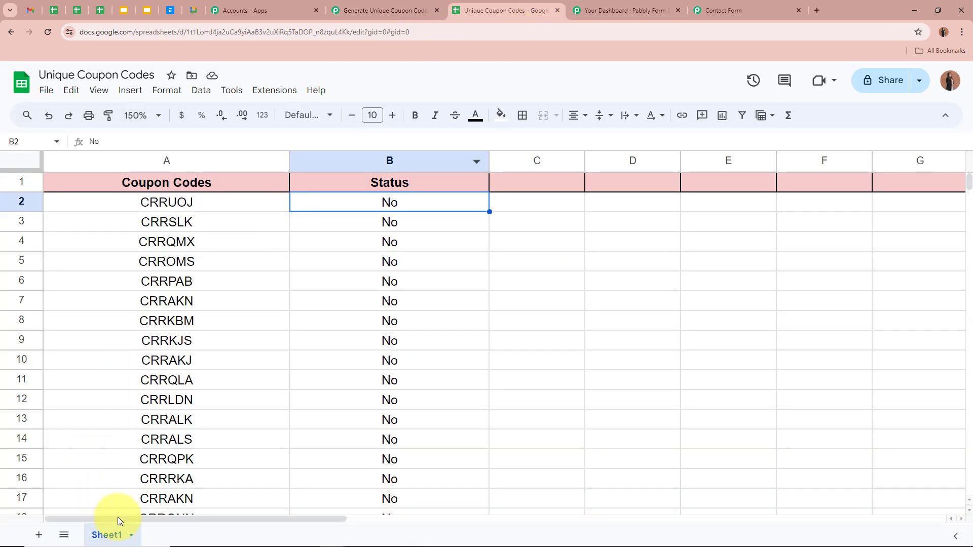
left_click(355, 10)
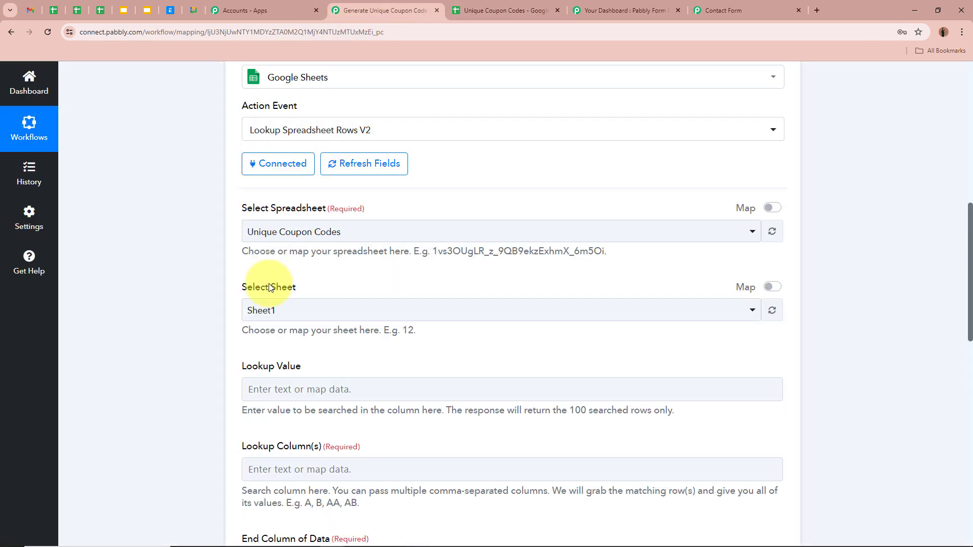
left_click(266, 311)
left_click(254, 366)
scroll(178, 330, "down", 3)
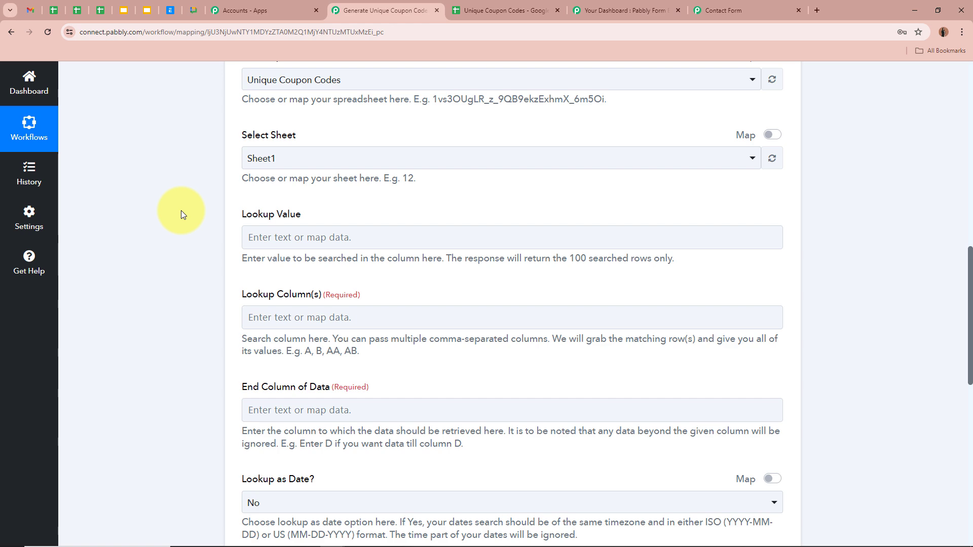
Step: Confirm the Status values in column B and fill in the lookup value No
left_click(484, 10)
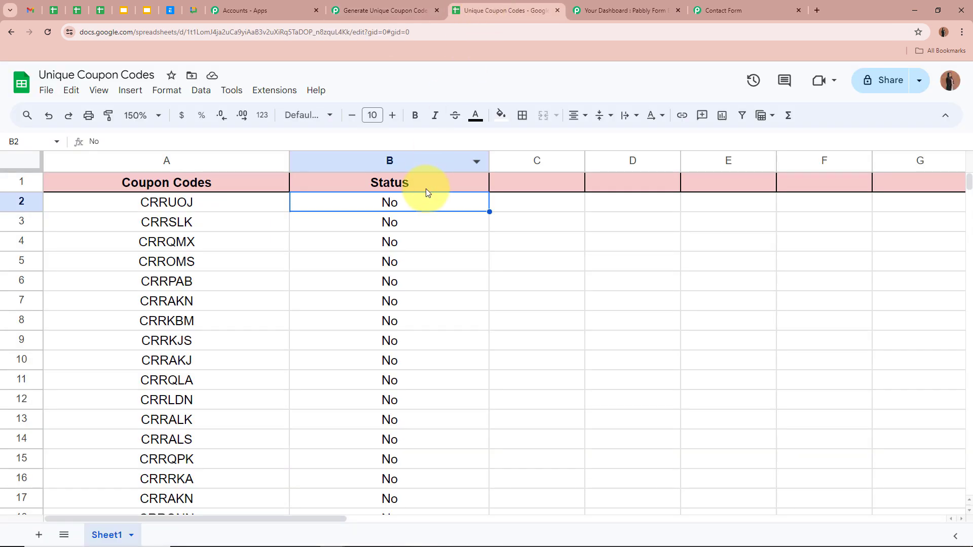
left_click(421, 219)
left_click(409, 242)
left_click(404, 303)
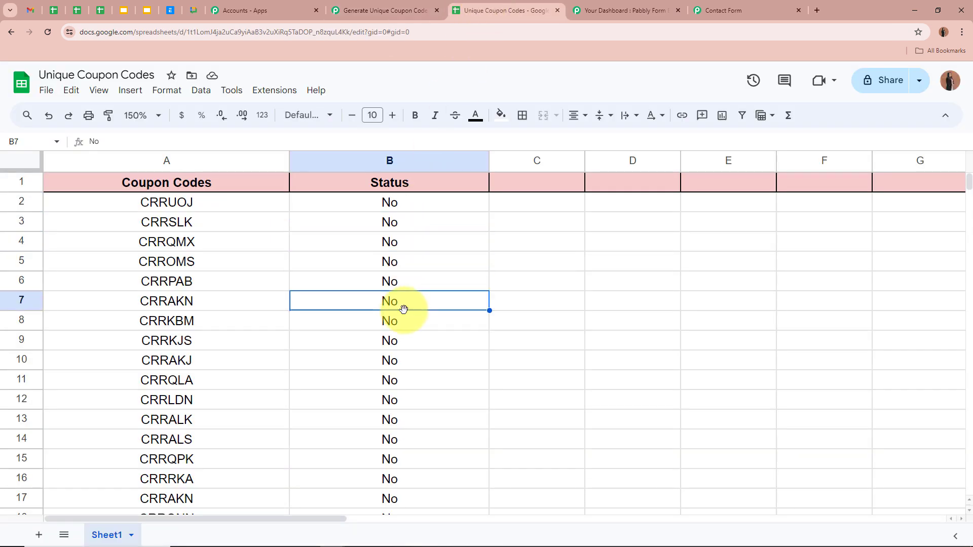
left_click(413, 4)
left_click(329, 238)
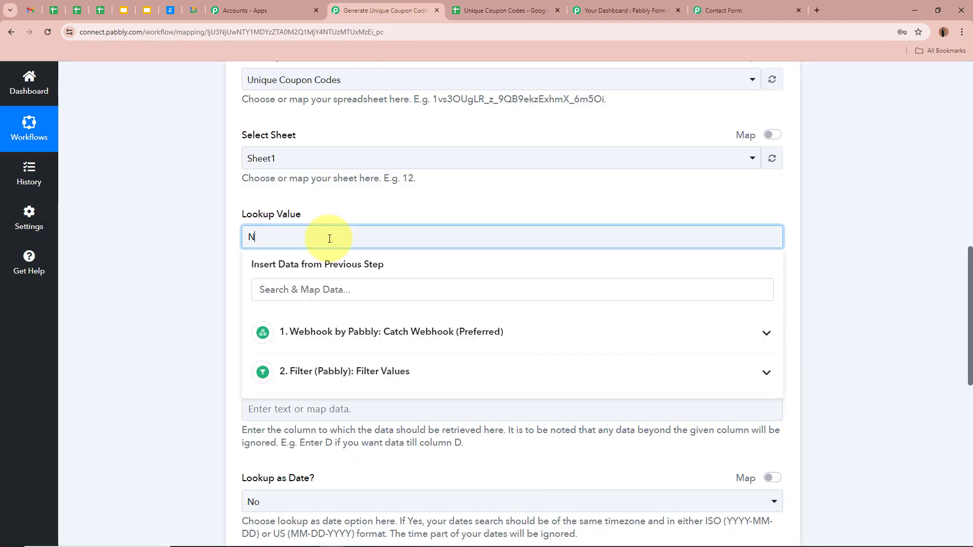
left_click(223, 230)
scroll(326, 147, "down", 2)
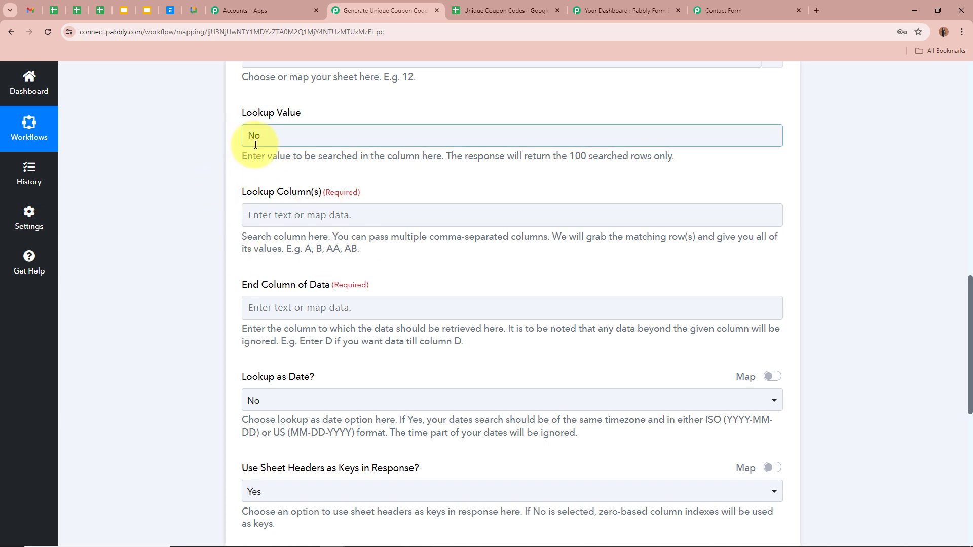
Step: Set the lookup column to B after checking the Status column in the sheet
left_click(514, 6)
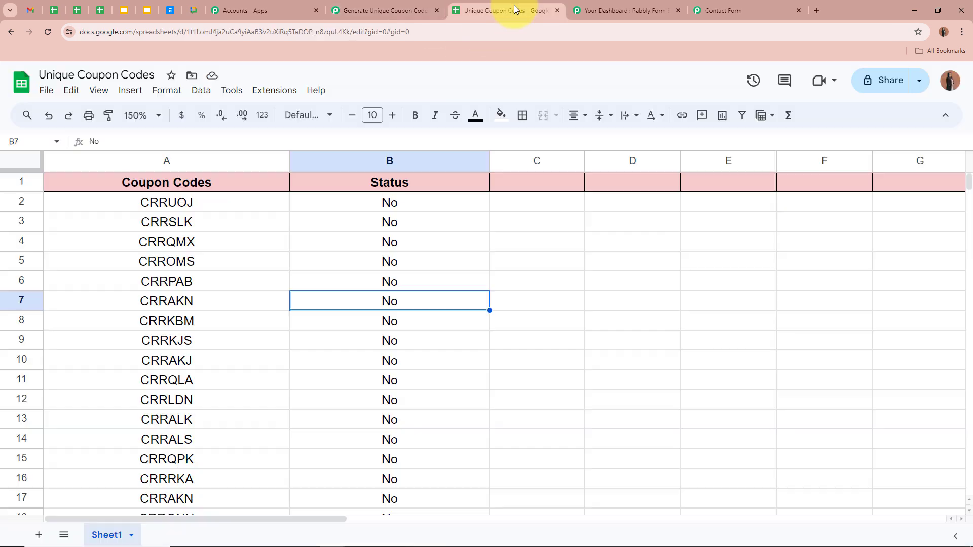
left_click(407, 162)
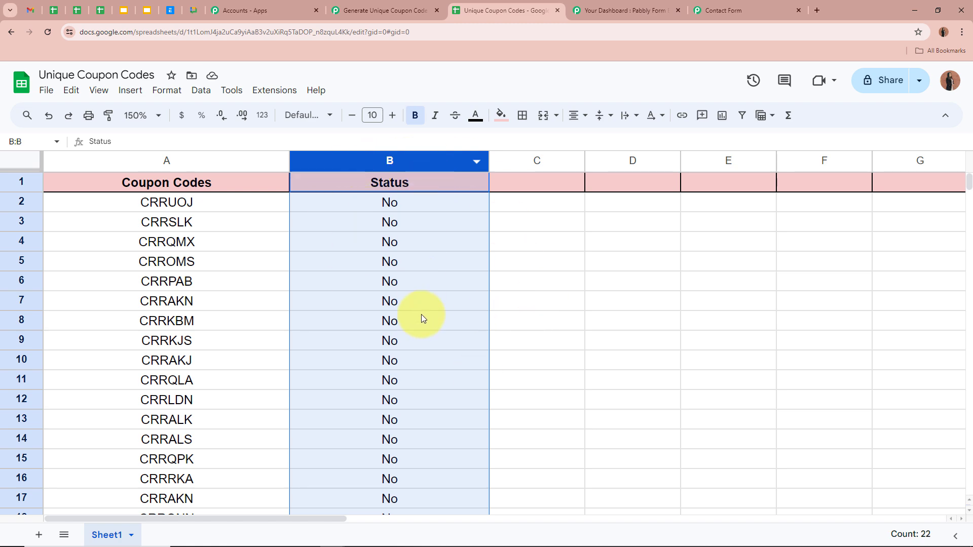
left_click(654, 400)
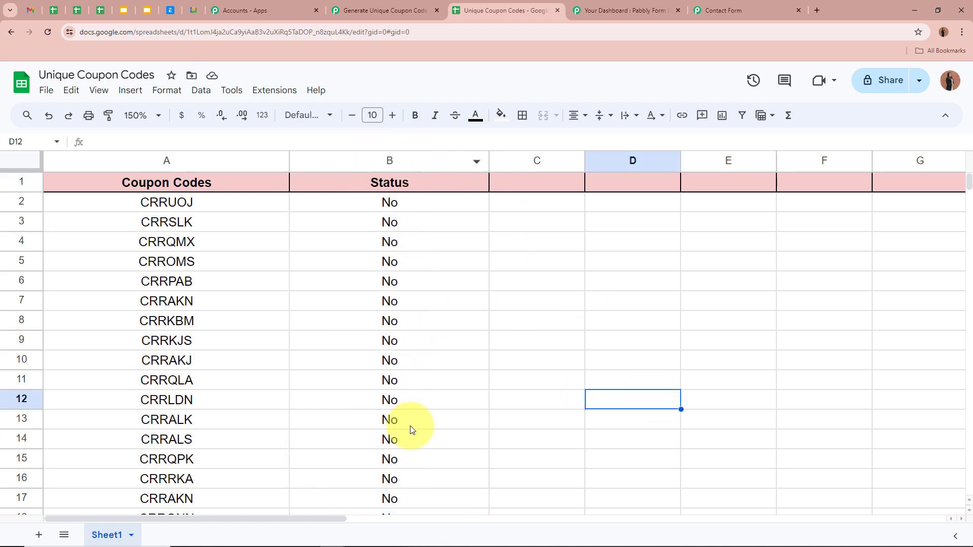
left_click(385, 10)
left_click(333, 214)
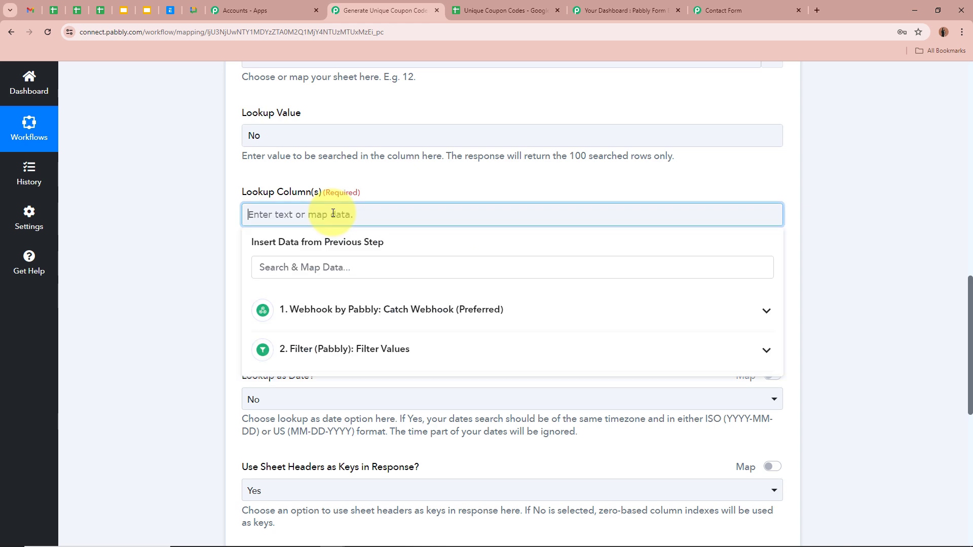
left_click(162, 226)
scroll(433, 266, "down", 1)
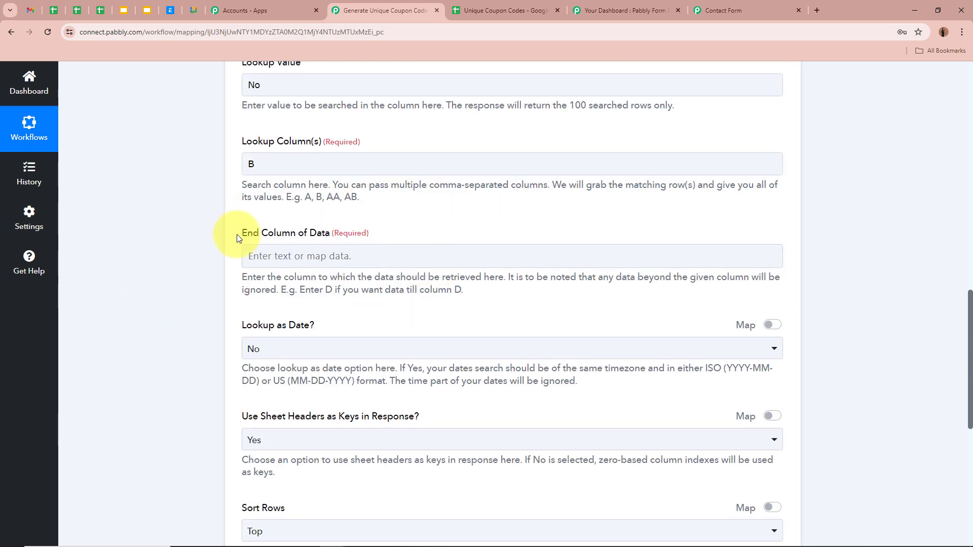
left_click_drag(237, 234, 363, 236)
left_click(169, 236)
Step: Set End Column of Data to B, matching the sheet's last Status column
left_click(488, 7)
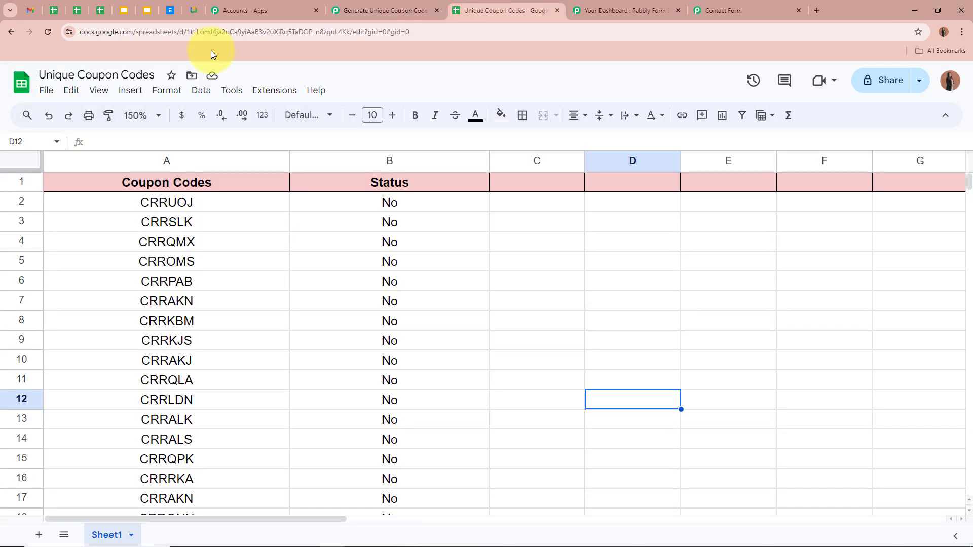
left_click(219, 161)
left_click(386, 161)
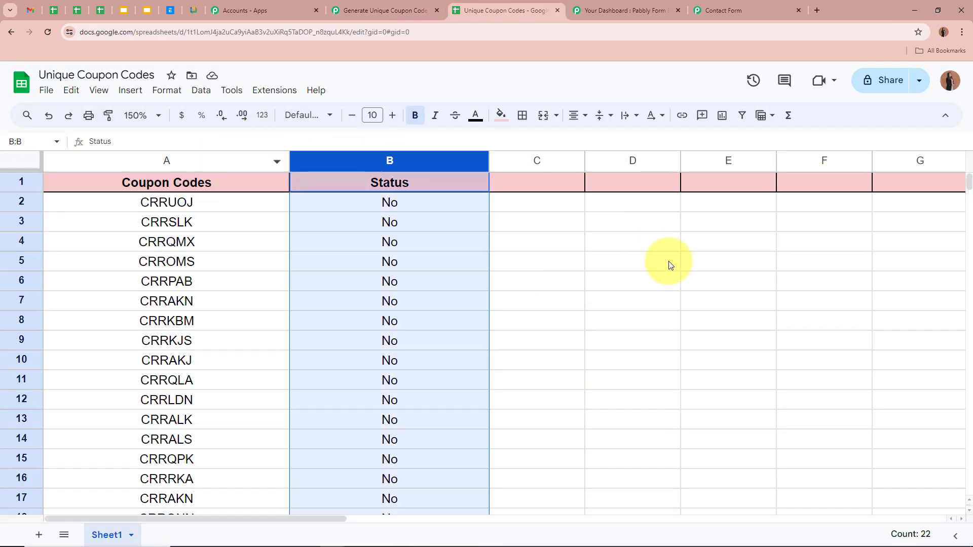
left_click(670, 264)
left_click(435, 163)
left_click(537, 320)
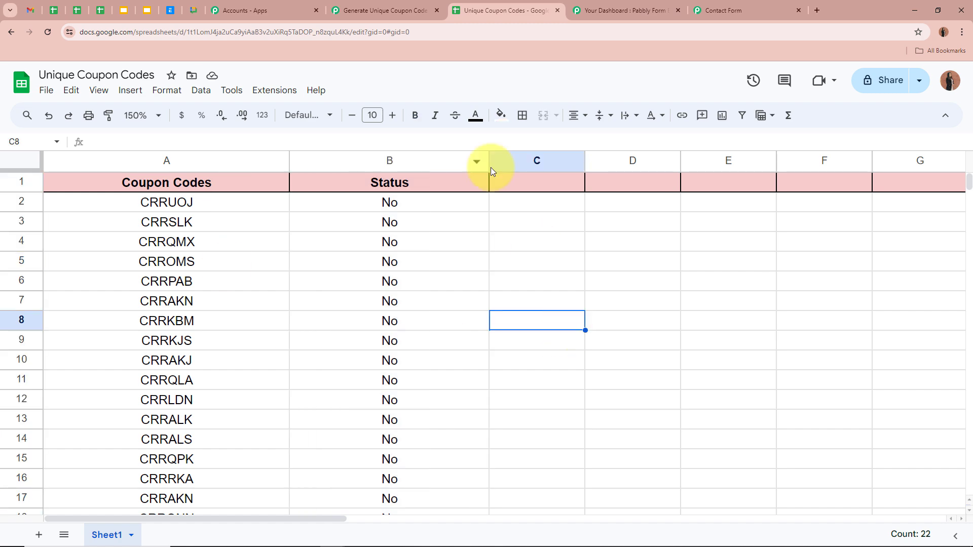
left_click(413, 10)
left_click(308, 259)
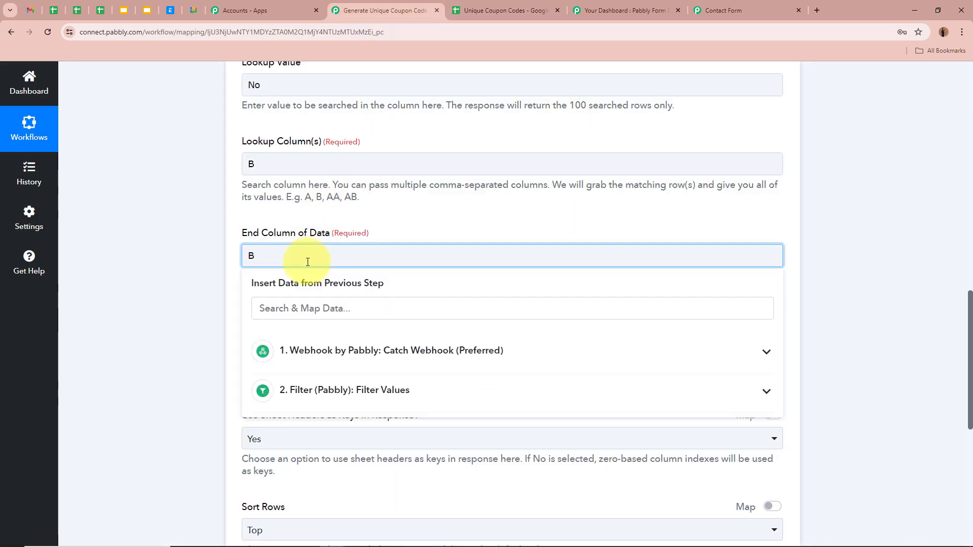
left_click(172, 306)
scroll(172, 306, "down", 2)
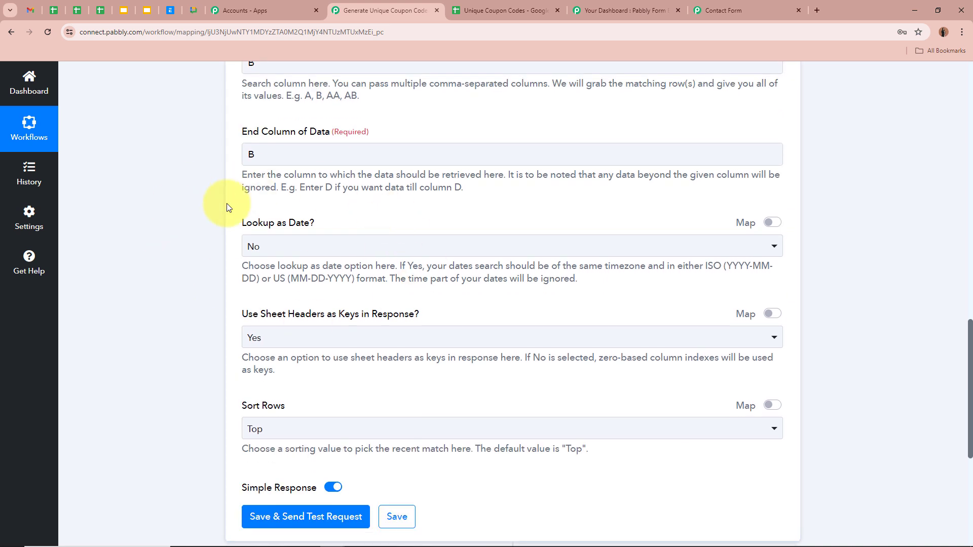
Step: Keep Lookup as Date at No and set Use Sheet Headers as Keys to No
left_click(304, 248)
left_click(341, 306)
scroll(204, 266, "down", 1)
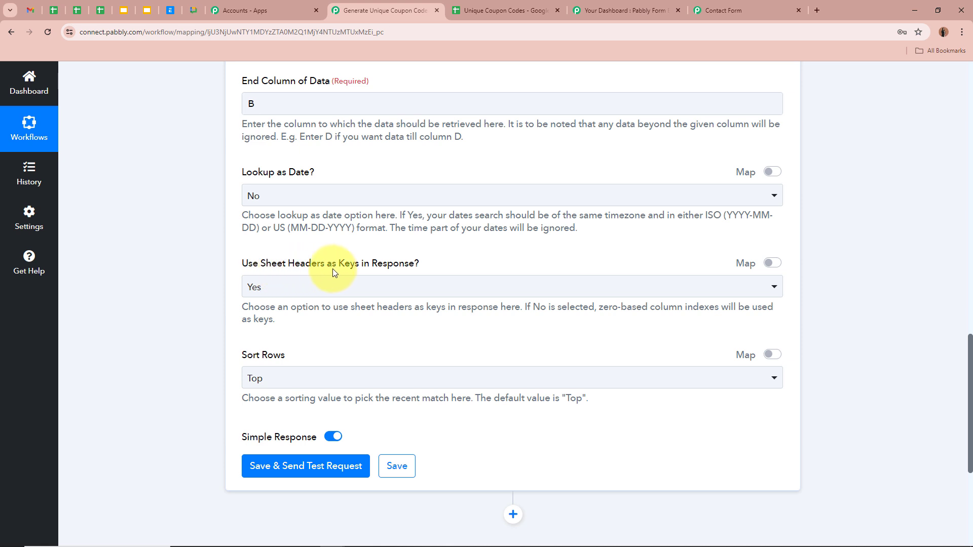
left_click(348, 290)
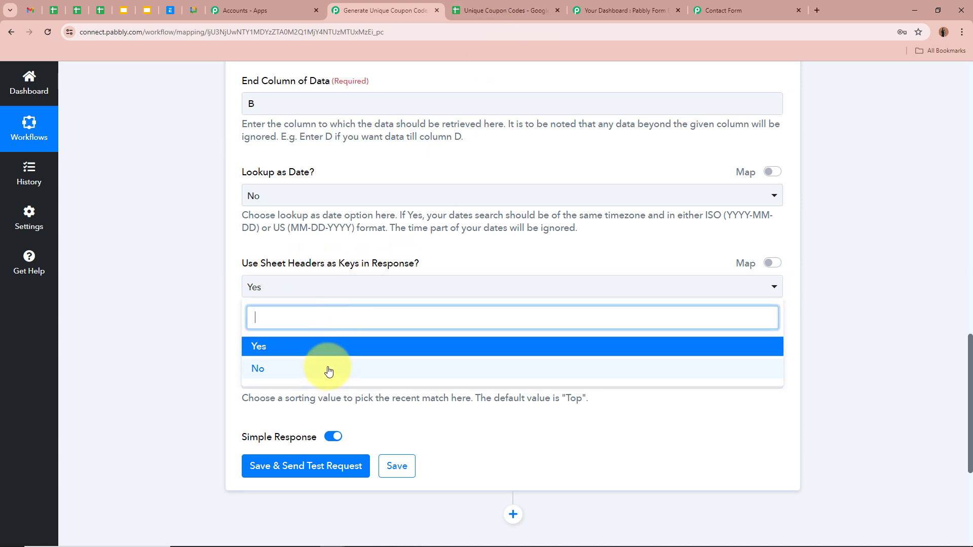
left_click(326, 370)
scroll(181, 278, "down", 2)
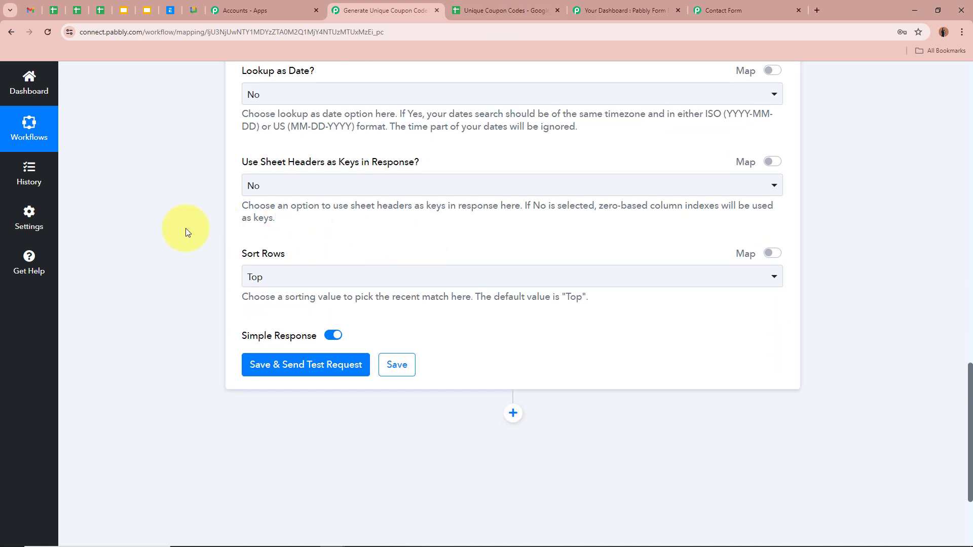
Step: Inspect each coupon's Status value in the Unique Coupon Codes sheet
left_click(484, 10)
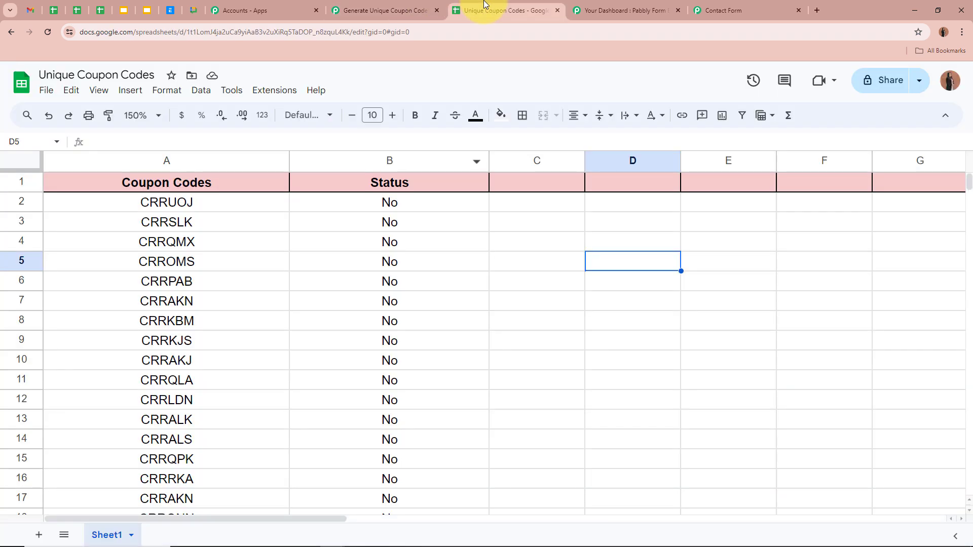
left_click(408, 199)
left_click(404, 222)
left_click(404, 246)
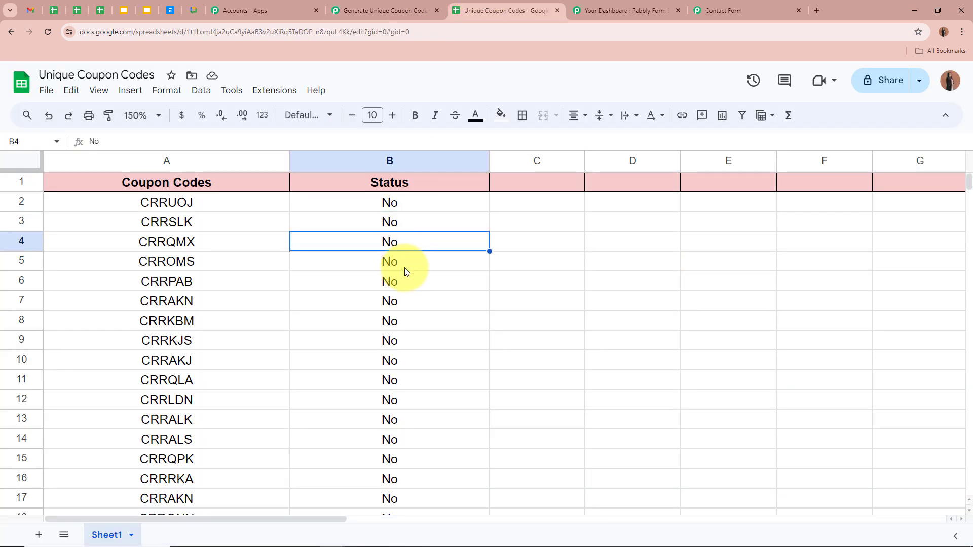
left_click(404, 269)
left_click(403, 206)
left_click(403, 222)
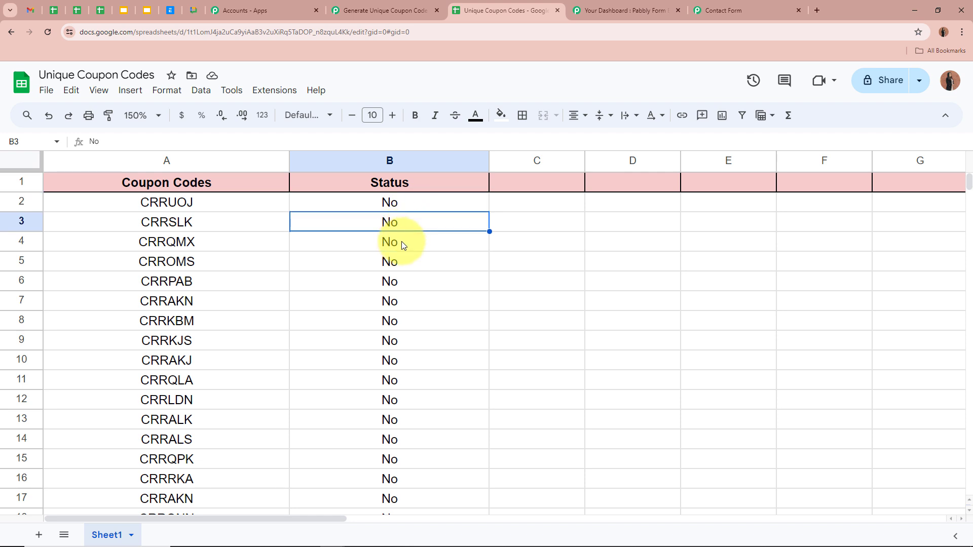
left_click(401, 242)
left_click(395, 263)
left_click(421, 10)
Step: Keep Sort Rows at Top and save the lookup step with a test request
left_click(272, 277)
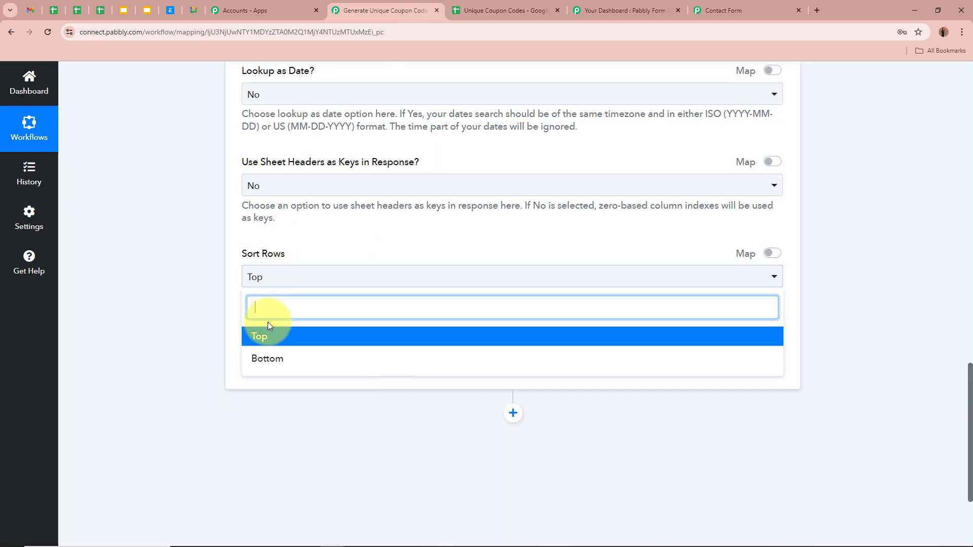
left_click(268, 330)
scroll(178, 258, "down", 2)
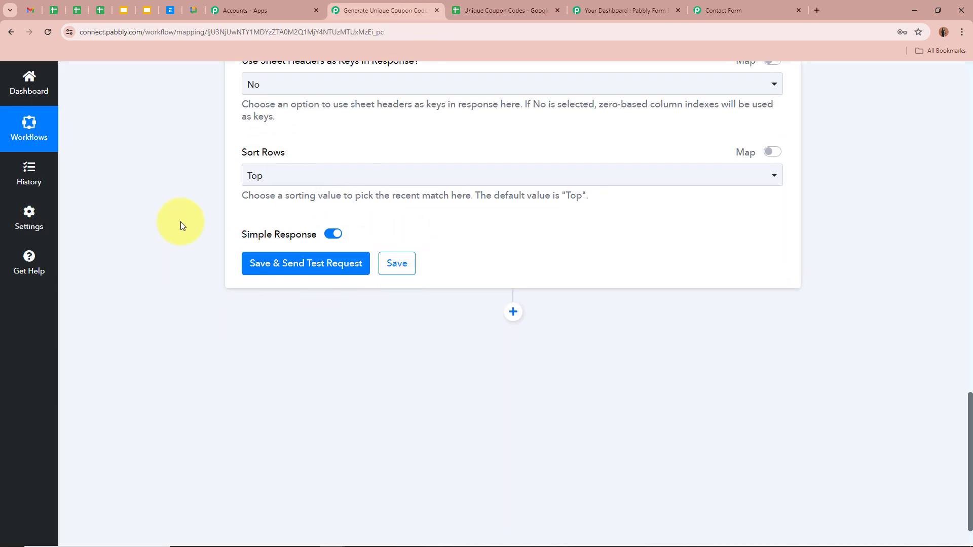
left_click(285, 266)
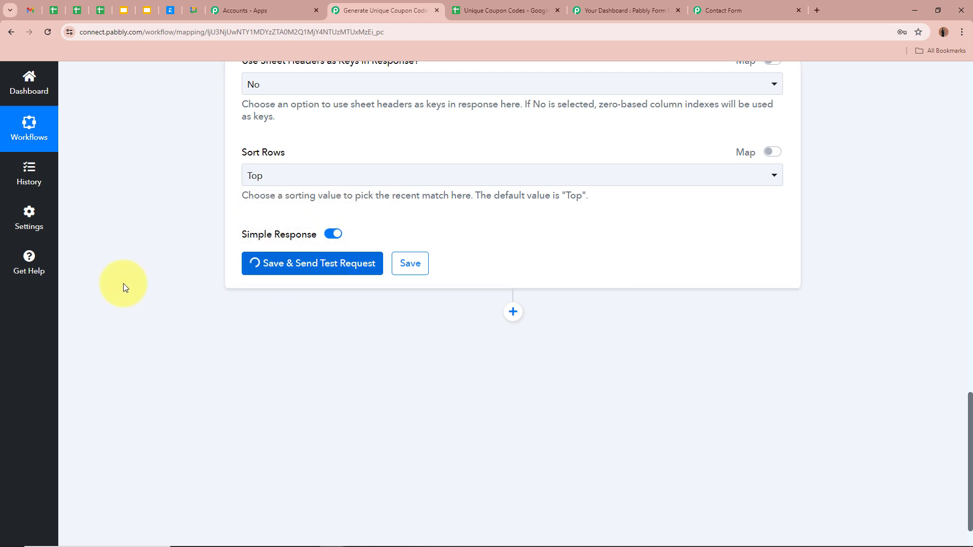
Step: Compare the lookup test response with the coupon spreadsheet in Google Sheets
scroll(124, 288, "down", 2)
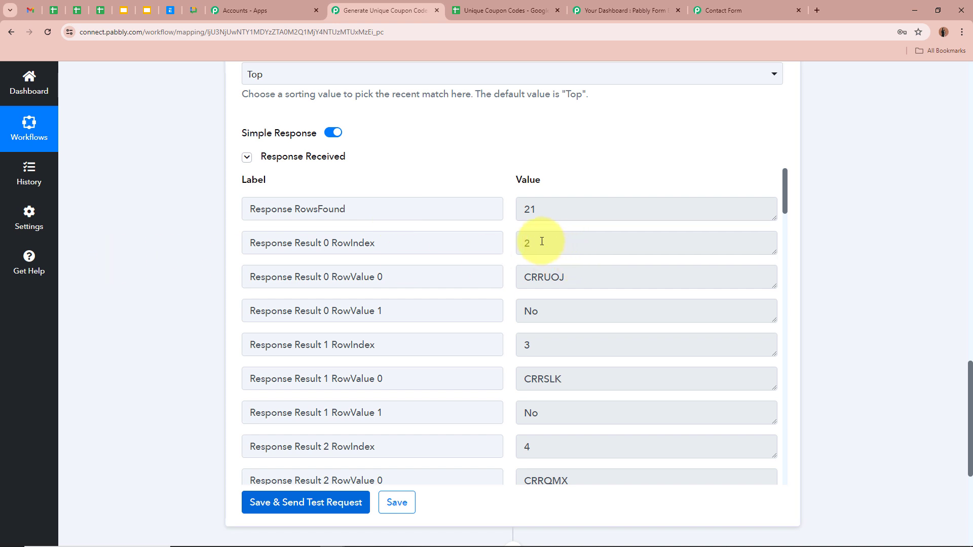
left_click(500, 10)
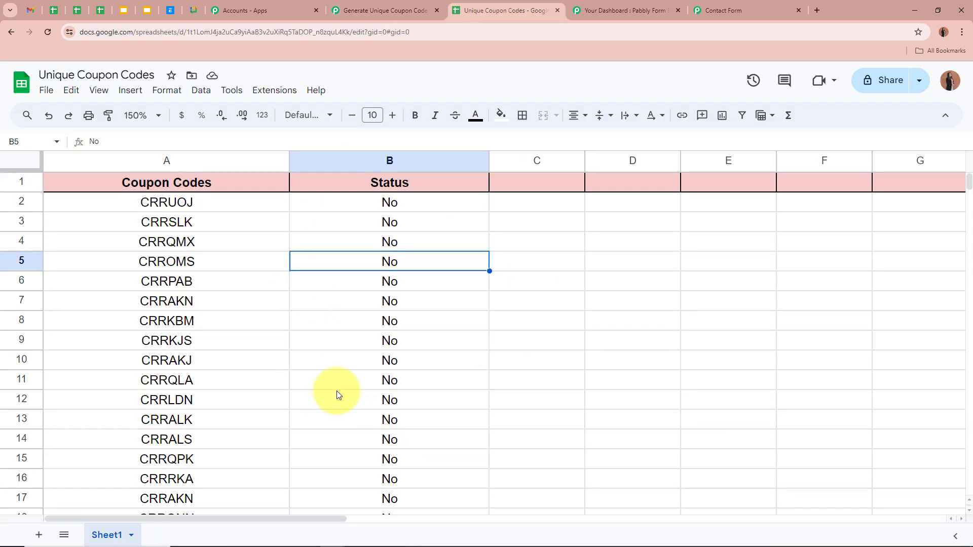
left_click(387, 6)
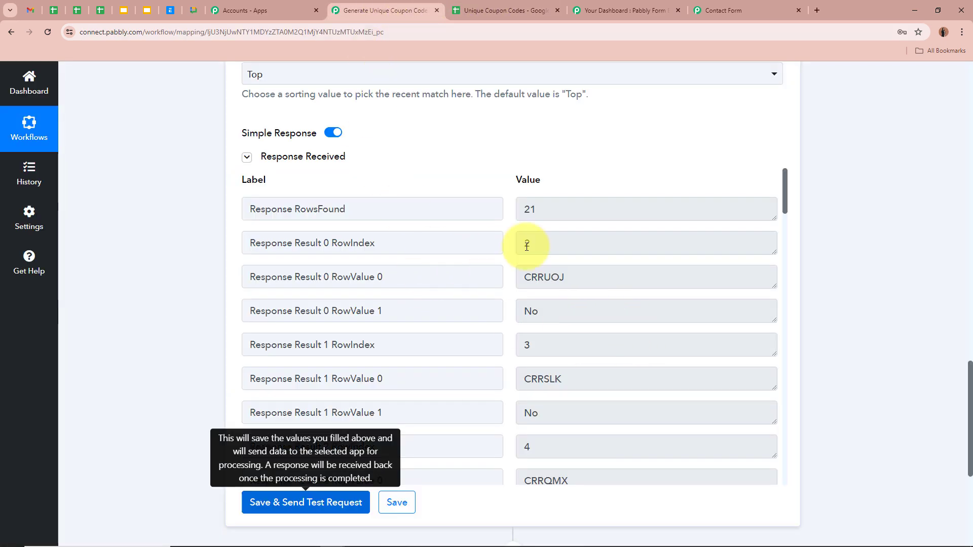
Step: Go through the returned rows: row 2 coupon CRRUOJ with Status No, then rows 3 and 4 onward
left_click_drag(532, 245, 491, 244)
left_click_drag(652, 276, 482, 279)
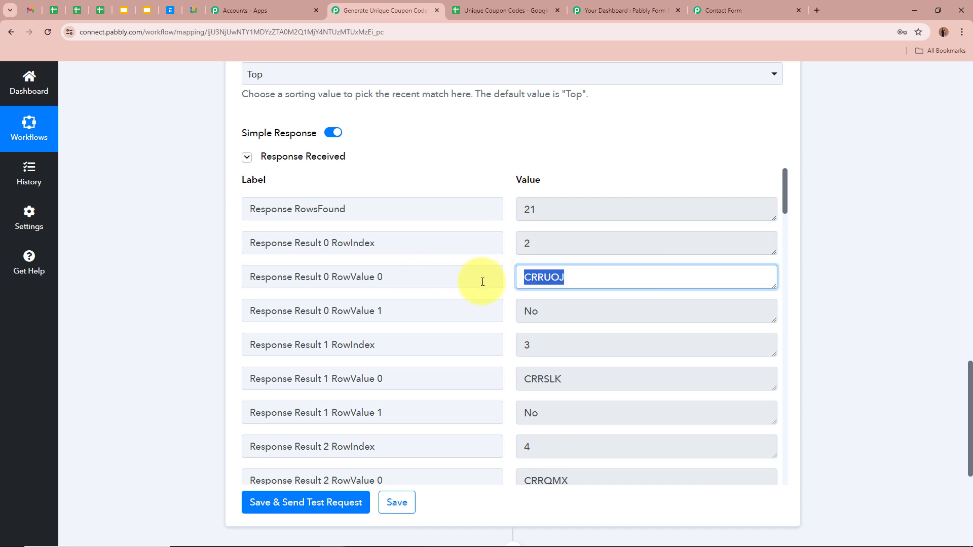
left_click(632, 310)
left_click_drag(459, 309, 448, 309)
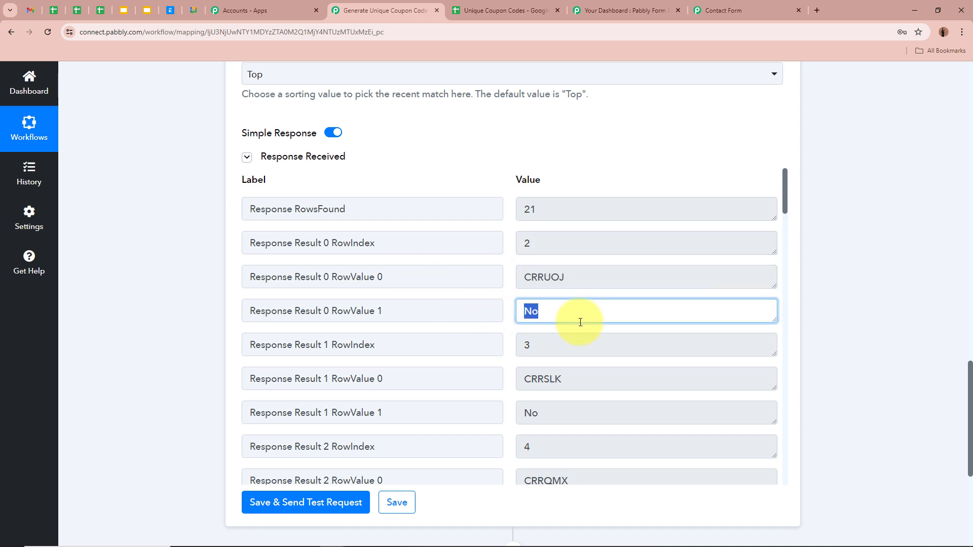
left_click(567, 347)
scroll(558, 348, "down", 3)
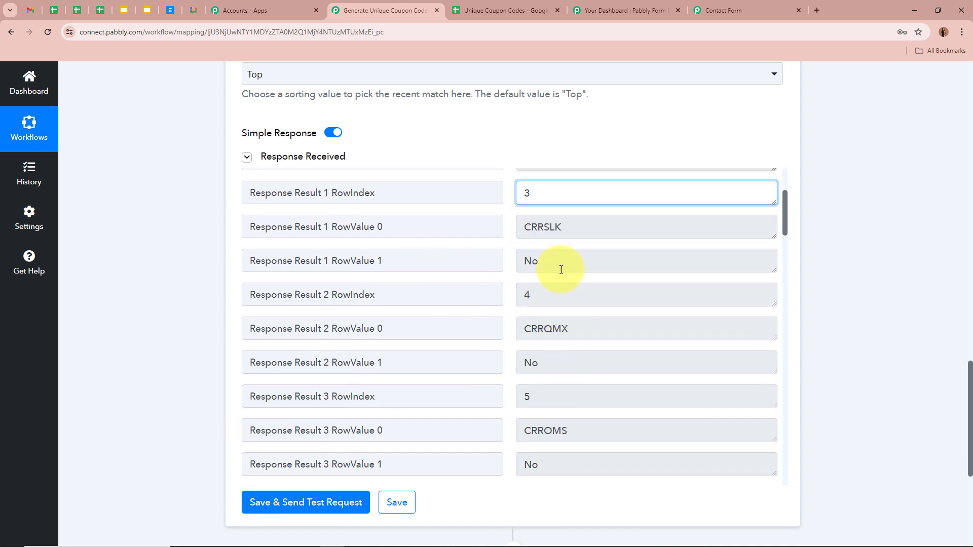
left_click(560, 296)
scroll(558, 386, "down", 15)
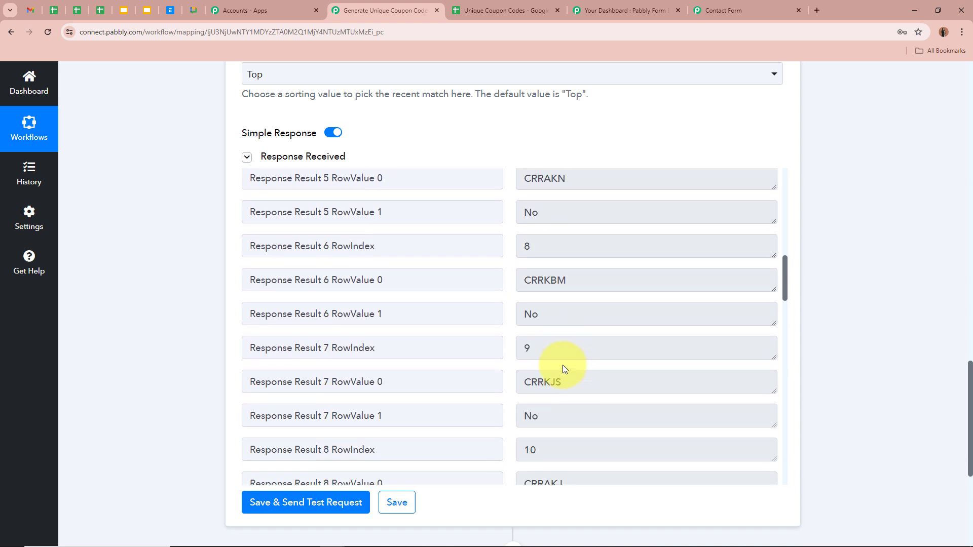
scroll(574, 360, "down", 18)
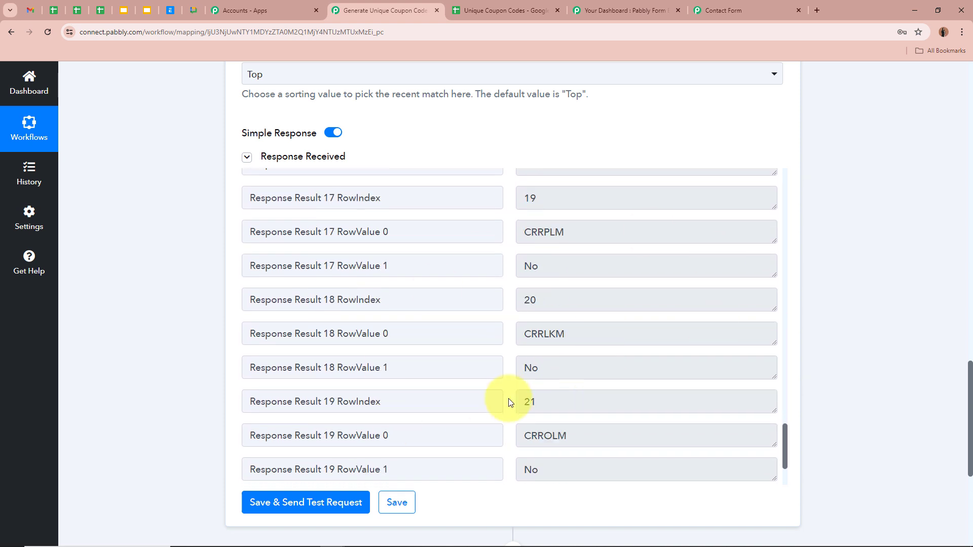
scroll(595, 398, "up", 20)
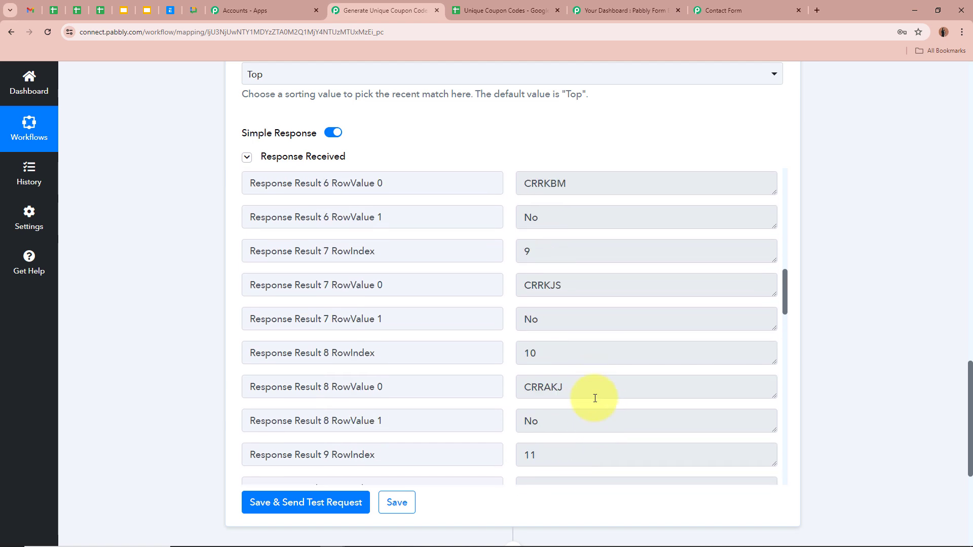
Step: Collapse step 3, Google Sheets Lookup Spreadsheet Rows V2, to show only its summary
scroll(593, 398, "up", 5)
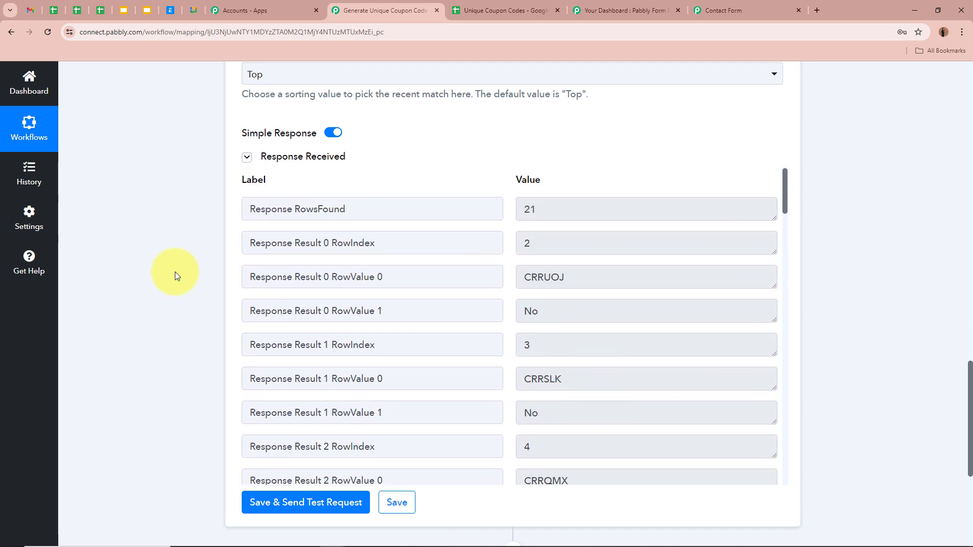
scroll(830, 279, "up", 5)
scroll(829, 280, "up", 14)
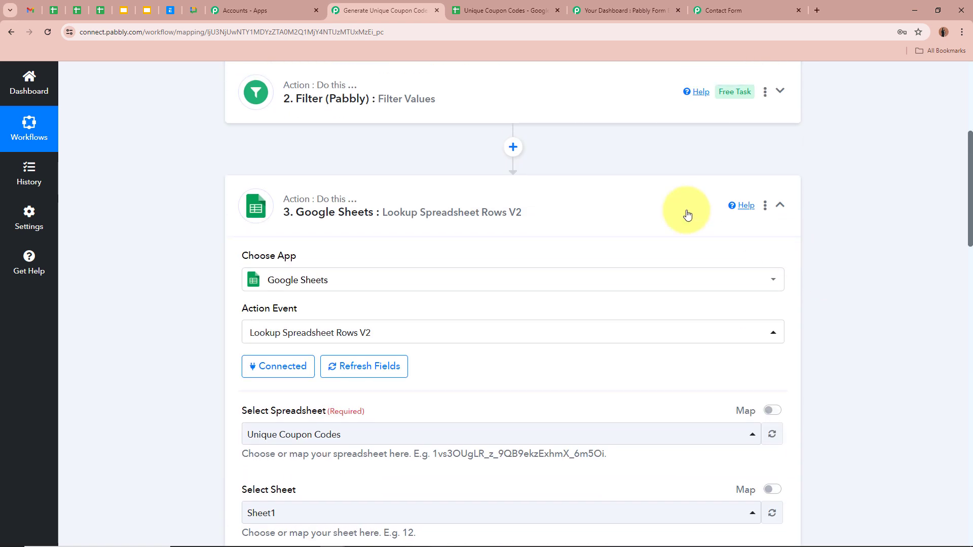
left_click(788, 205)
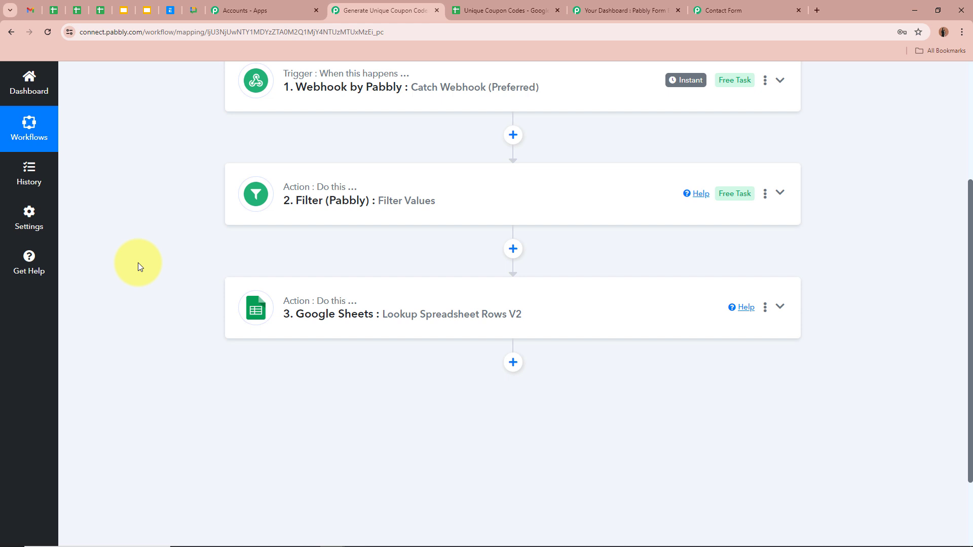
scroll(138, 263, "down", 2)
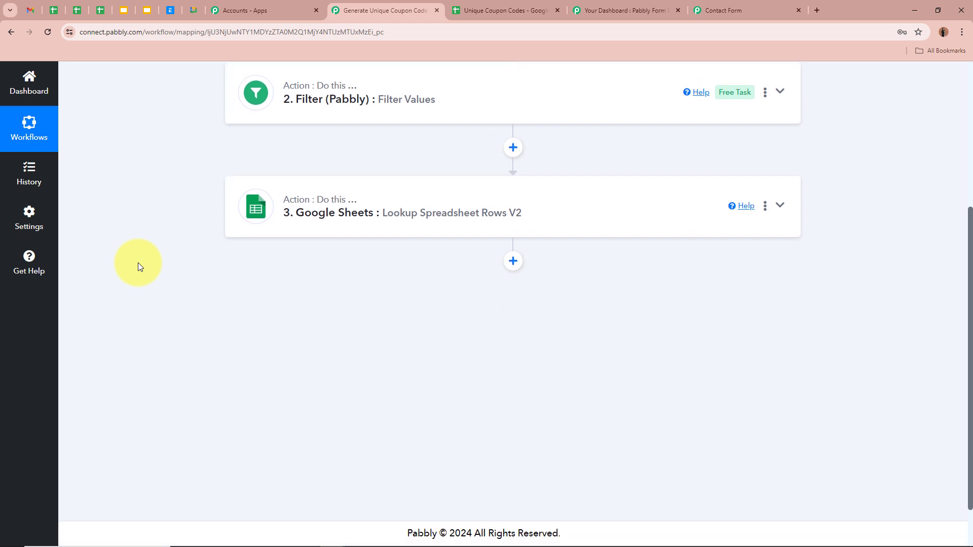
Step: Add a Gmail Send Email (V1) action after the lookup and start adding a new Gmail connection
left_click(521, 266)
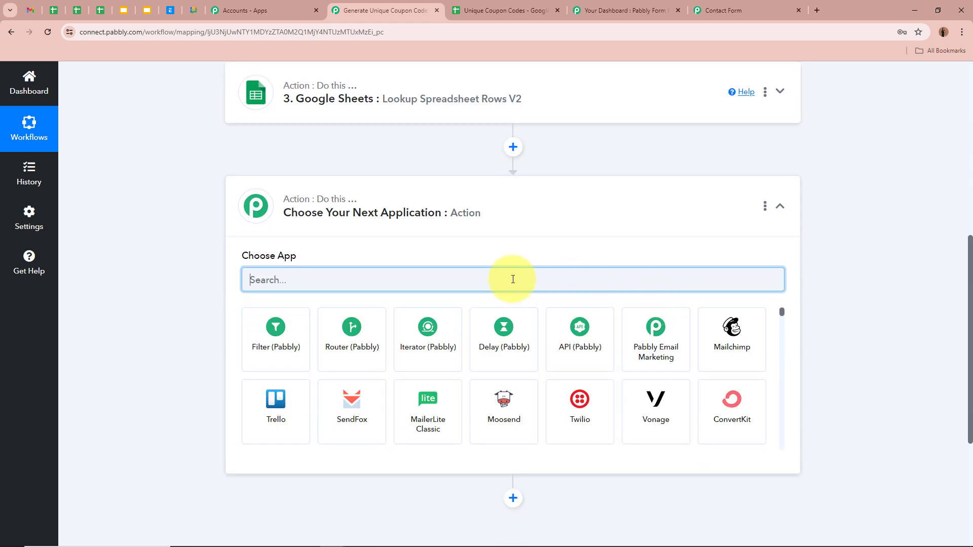
type("Gmail")
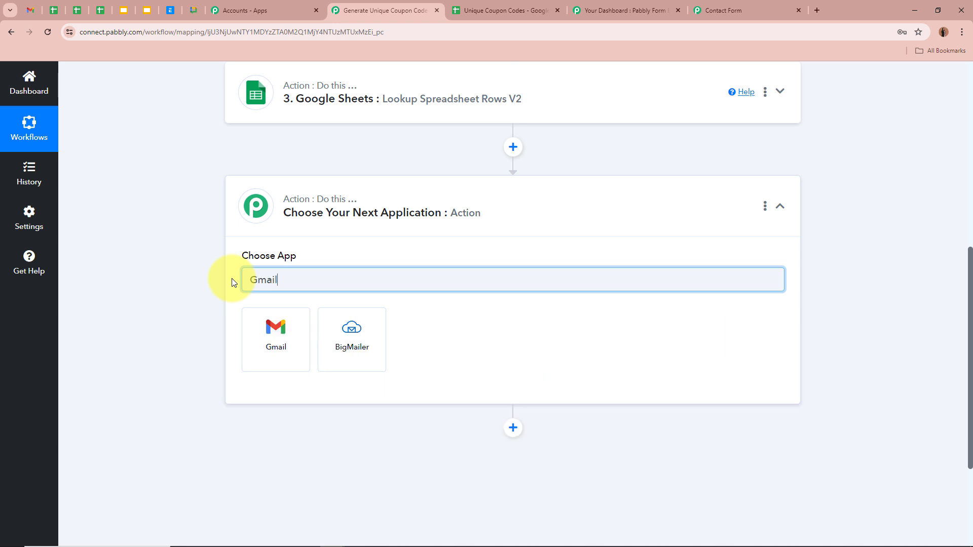
left_click(276, 328)
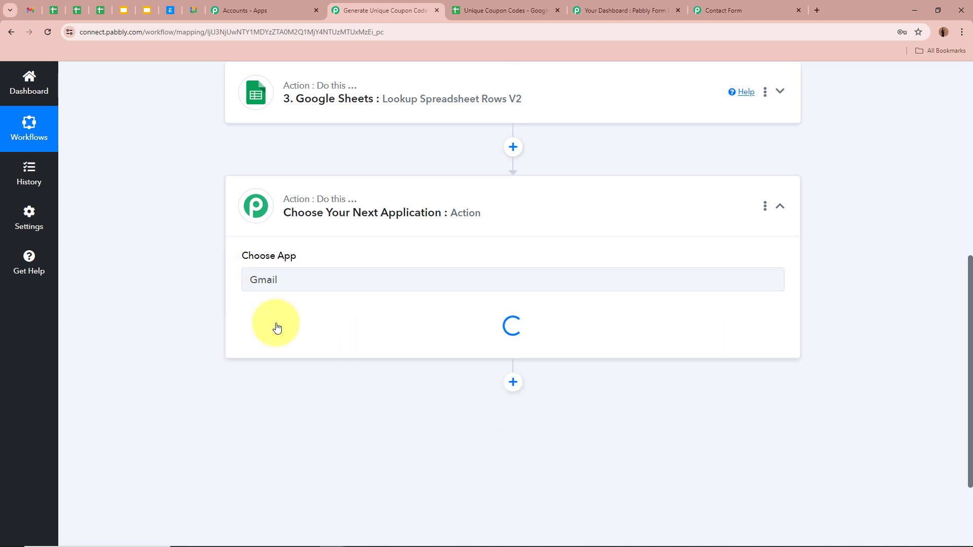
left_click(276, 329)
scroll(303, 290, "down", 2)
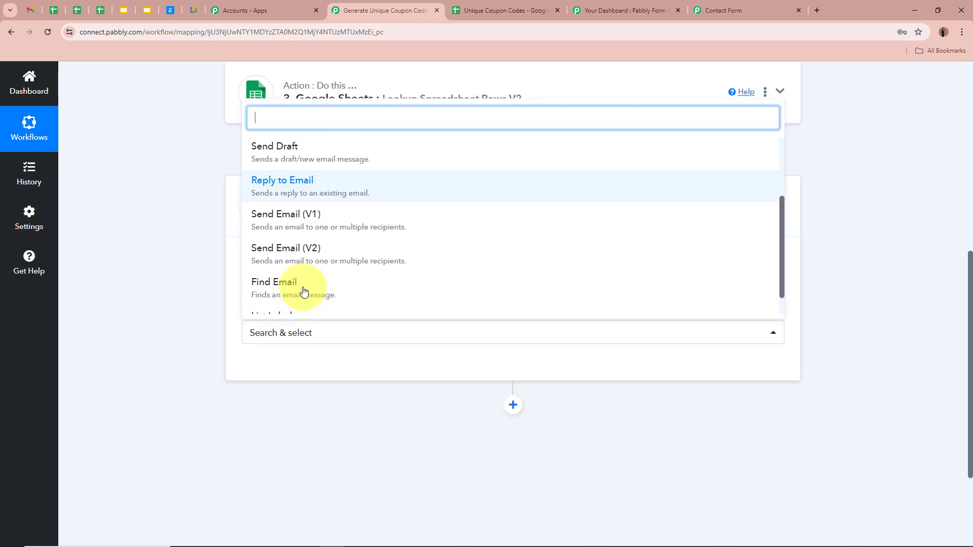
left_click(372, 226)
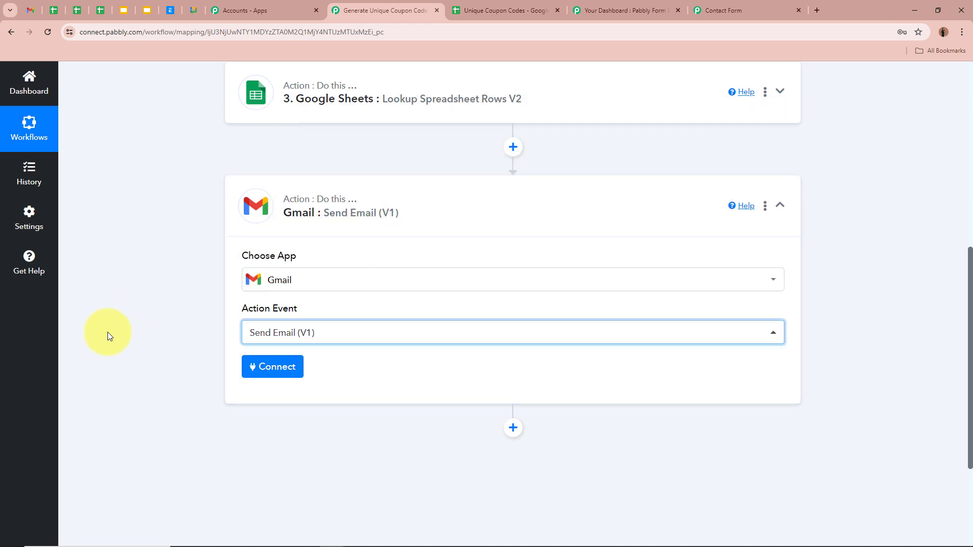
left_click(260, 368)
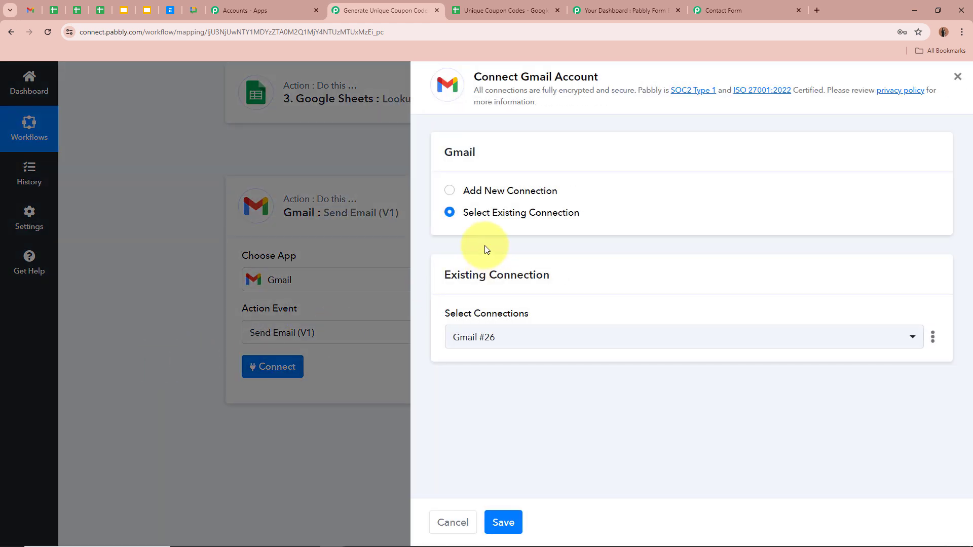
left_click(449, 190)
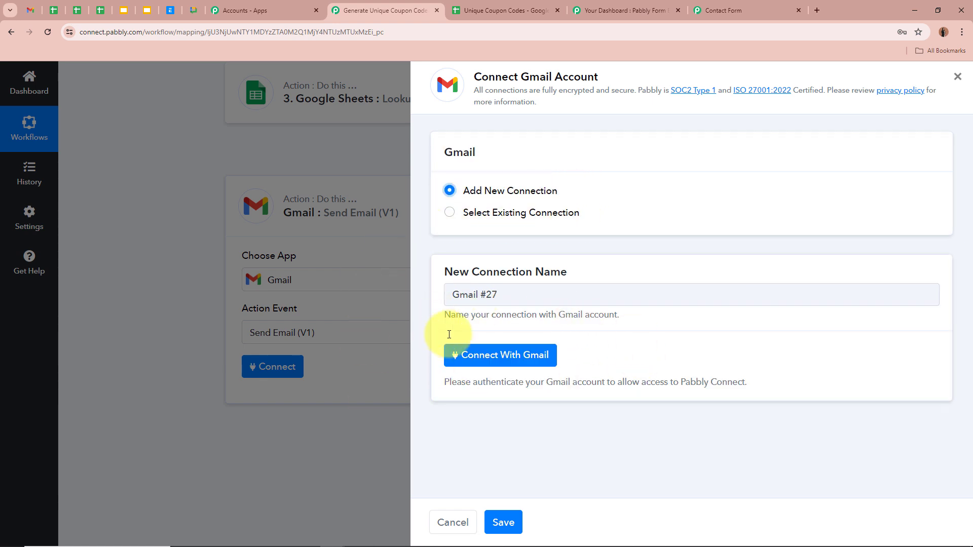
Step: Connect with Gmail, pick the Google account, allow permissions, and dismiss the success message
left_click(496, 356)
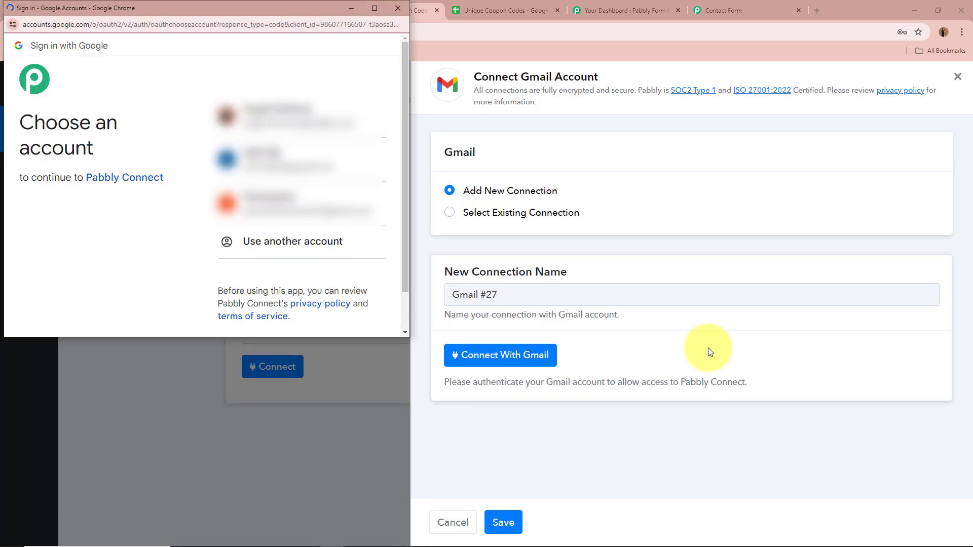
left_click(345, 107)
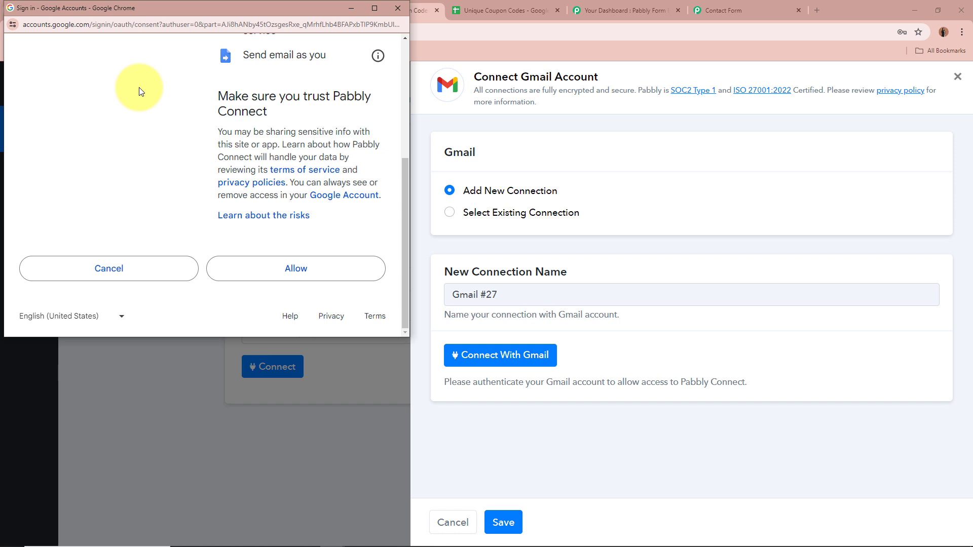
left_click(267, 279)
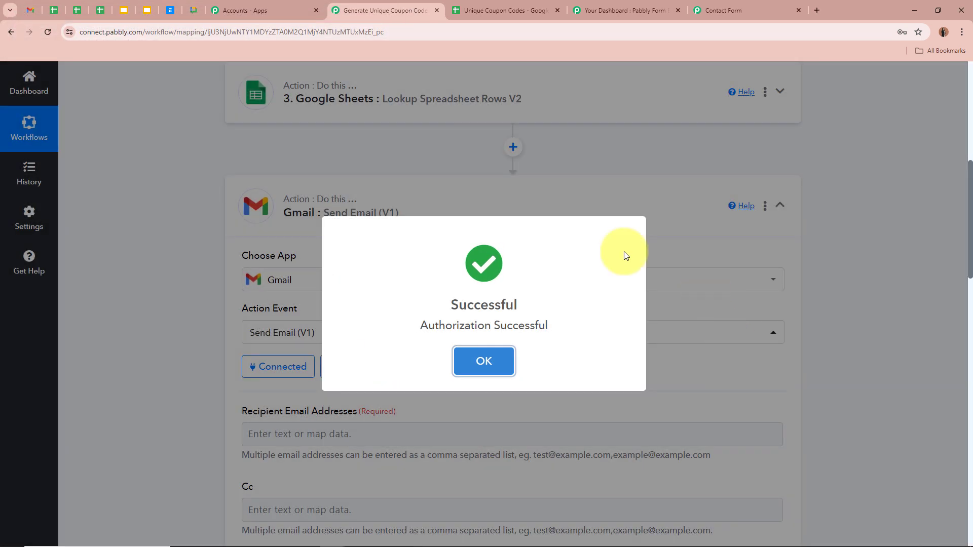
left_click(482, 359)
scroll(134, 277, "down", 4)
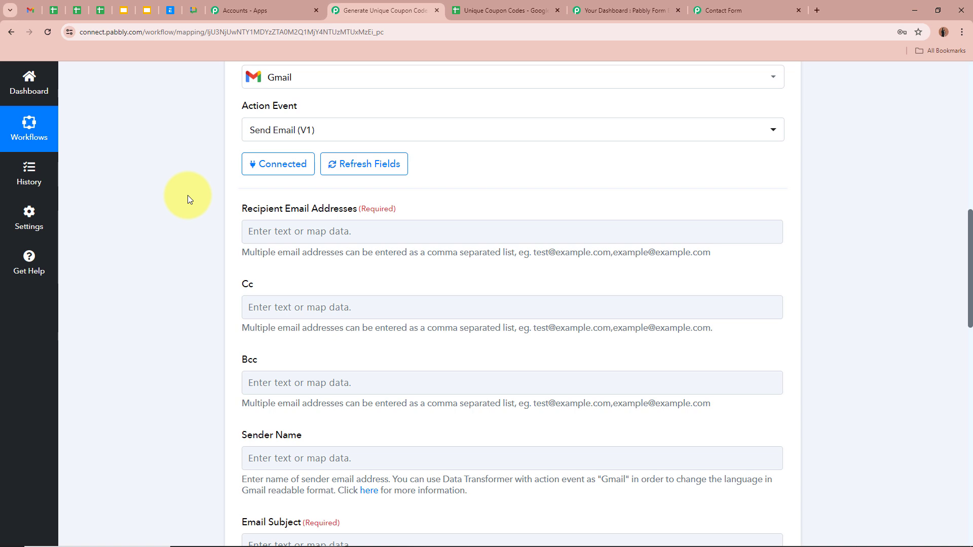
Step: Map the webhook's Email (5) field into Recipient Email Addresses
scroll(188, 195, "up", 10)
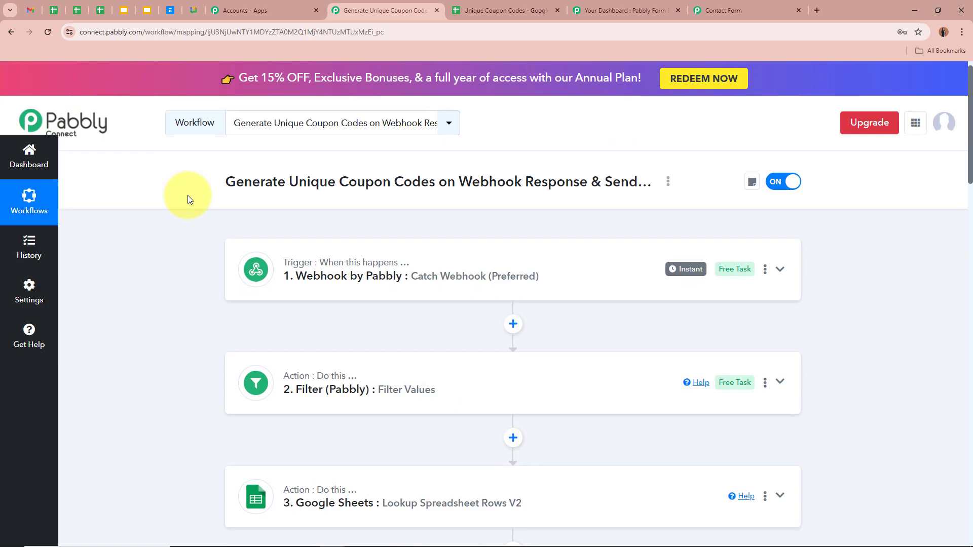
scroll(213, 298, "down", 10)
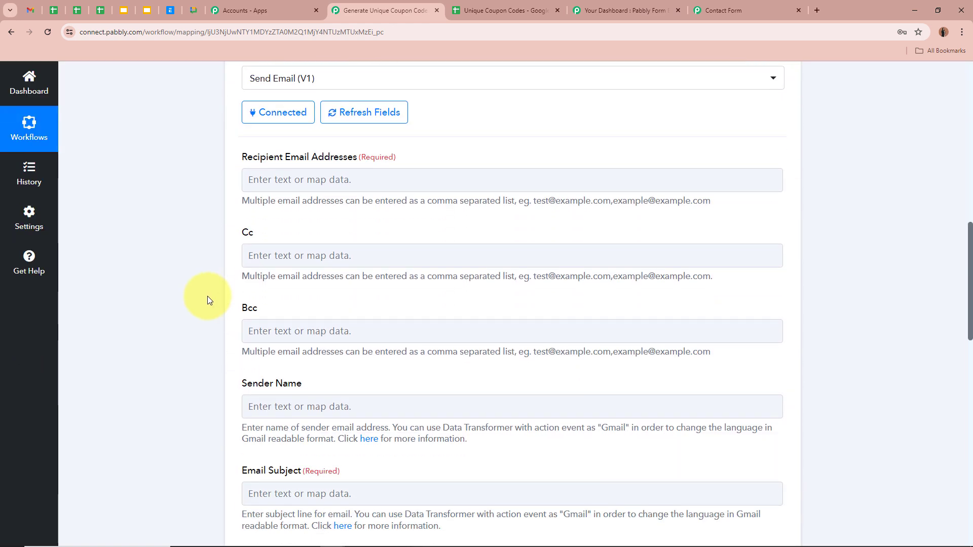
left_click(291, 177)
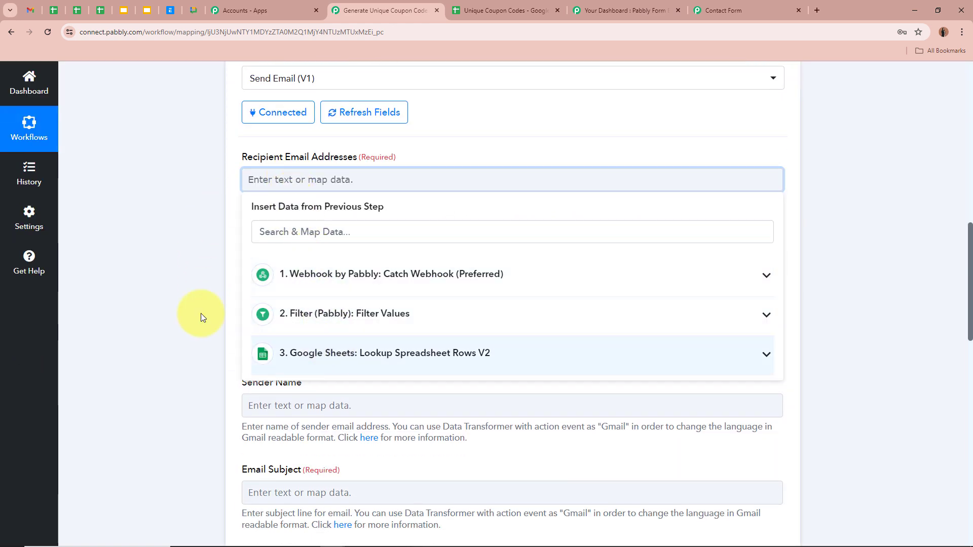
left_click(554, 281)
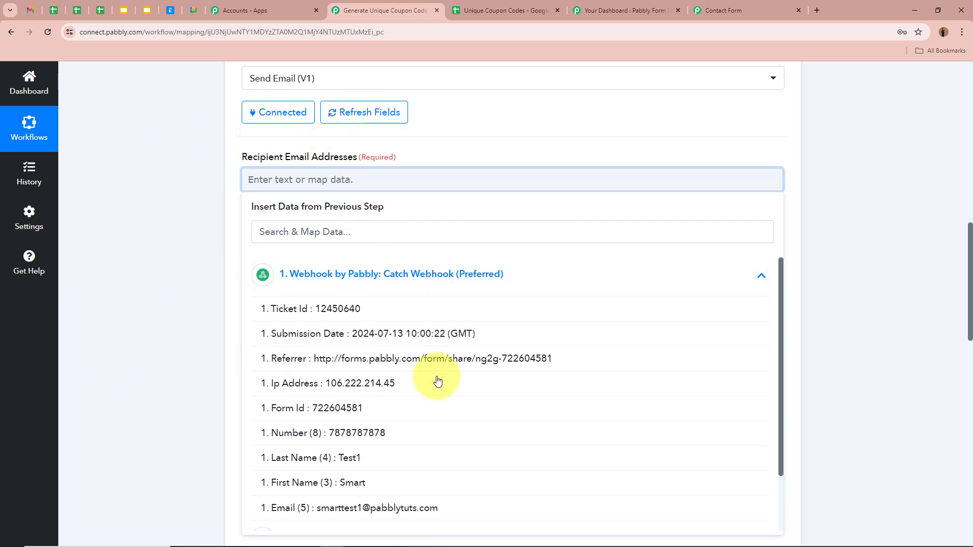
scroll(438, 382, "down", 1)
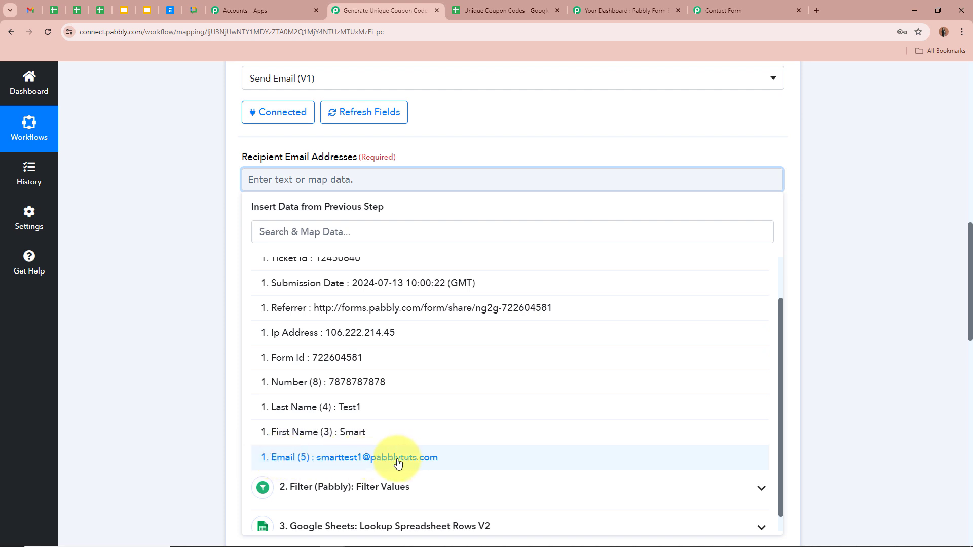
left_click(434, 460)
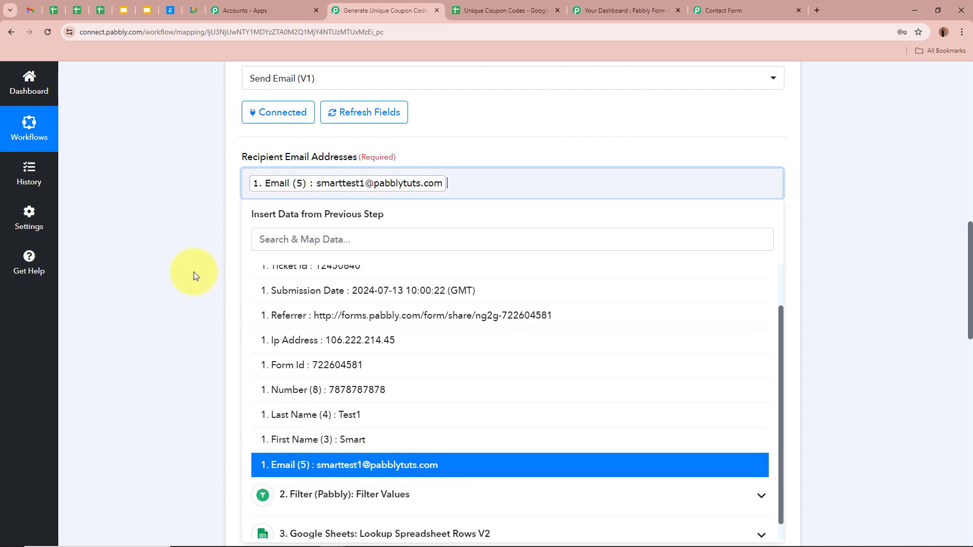
left_click(196, 274)
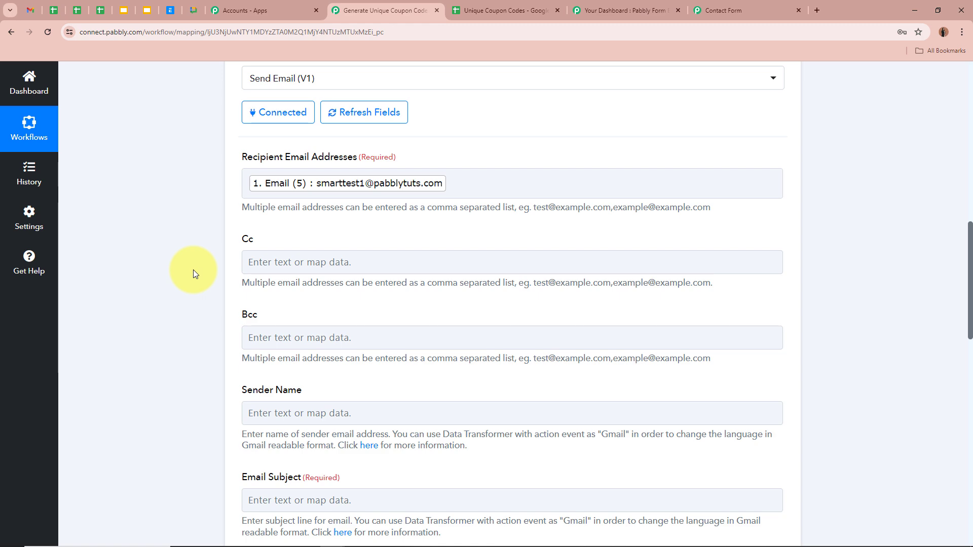
scroll(193, 270, "up", 12)
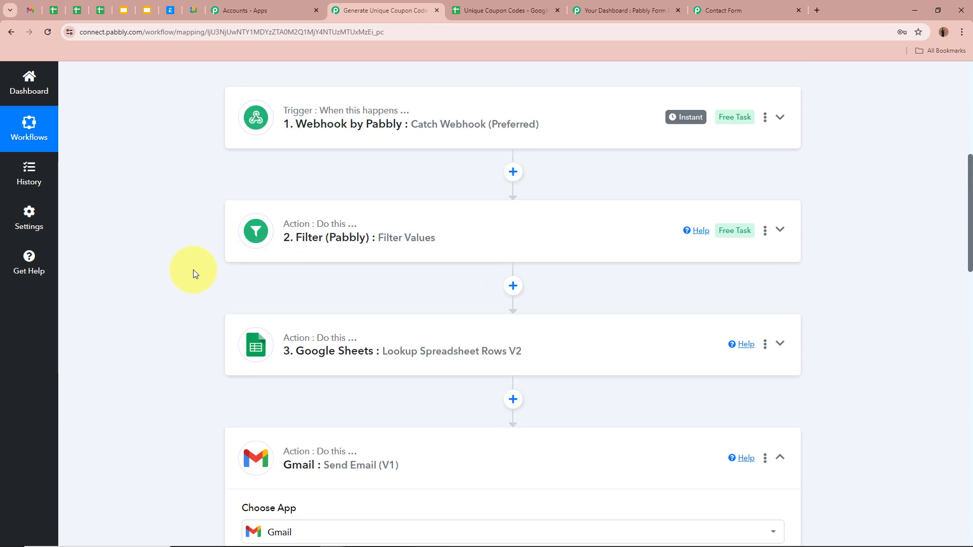
scroll(193, 270, "down", 6)
scroll(193, 270, "down", 6)
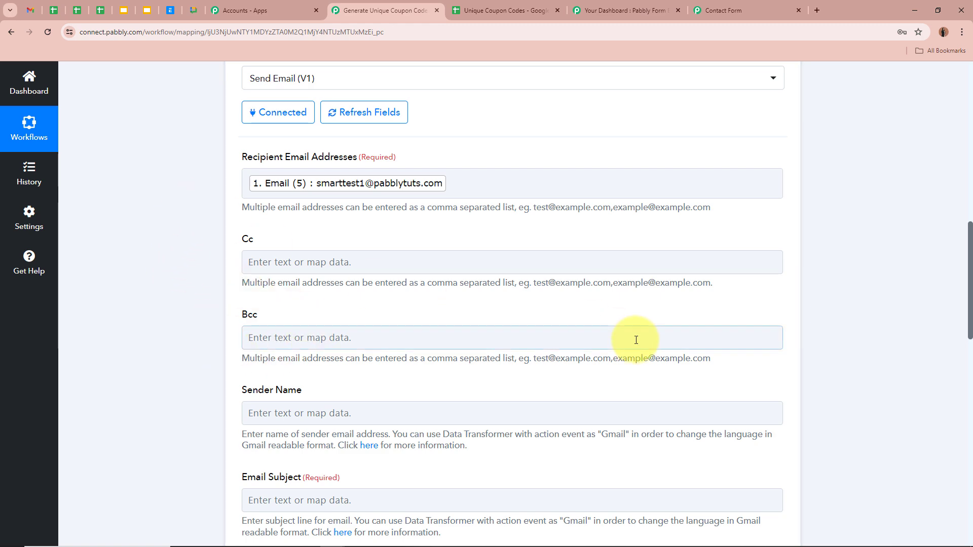
Step: Enter 'Team Pabbly' as the Sender Name
scroll(209, 338, "down", 2)
left_click(435, 316)
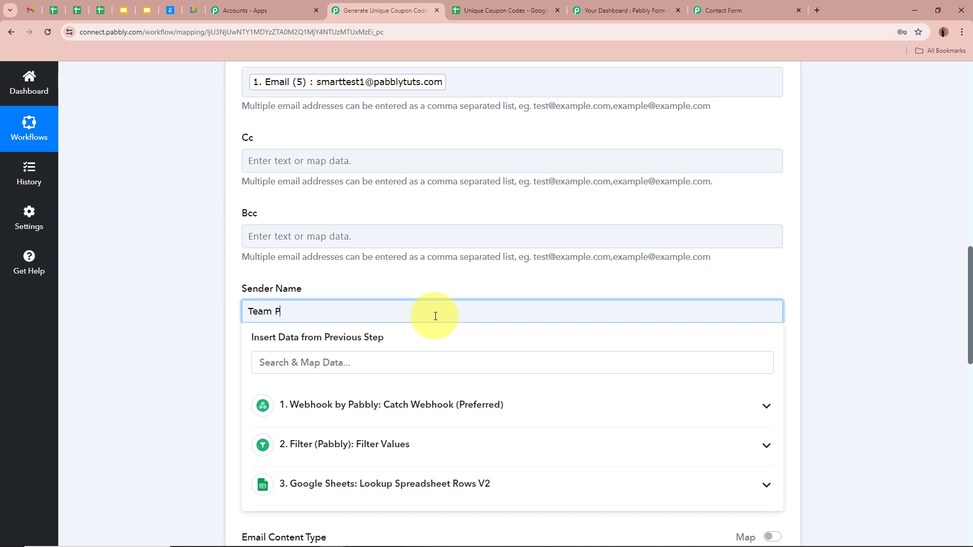
left_click(151, 318)
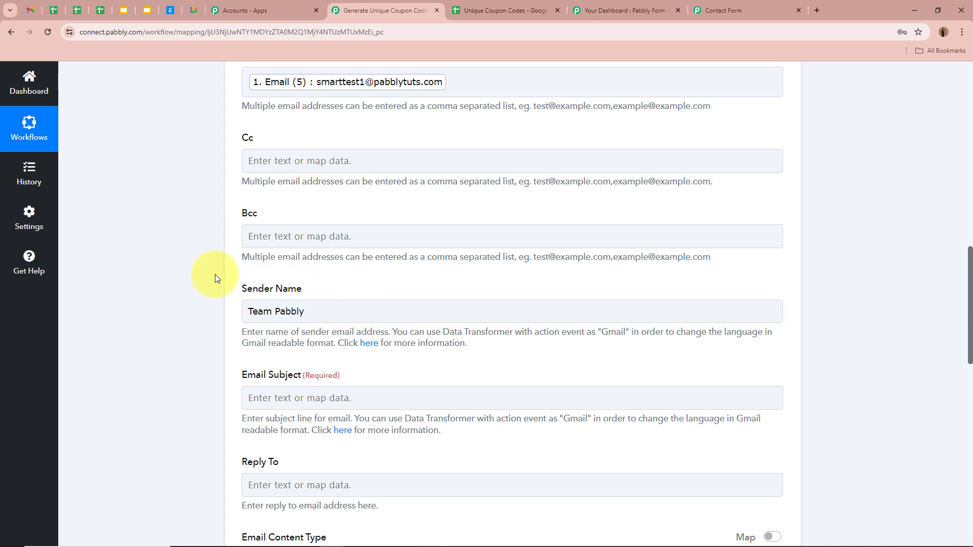
scroll(217, 278, "down", 3)
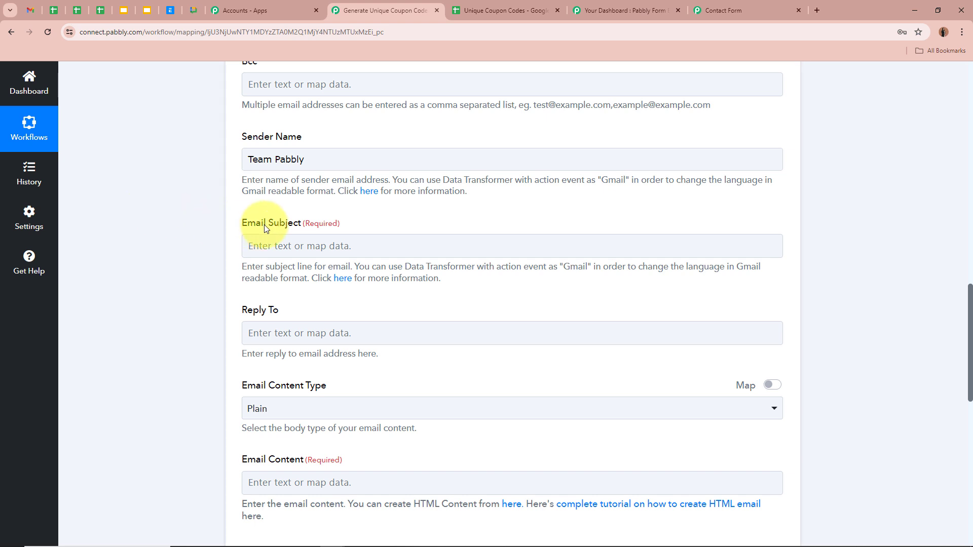
Step: Set the Email Subject to 'Thank You for Your Submission! Here's Your Exclusive Coupon Code'
left_click(172, 235)
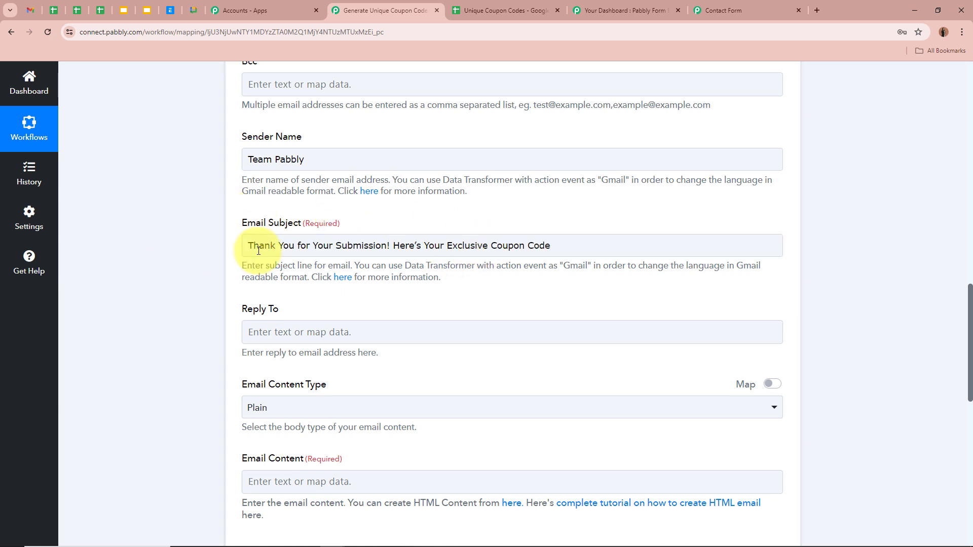
left_click(259, 250)
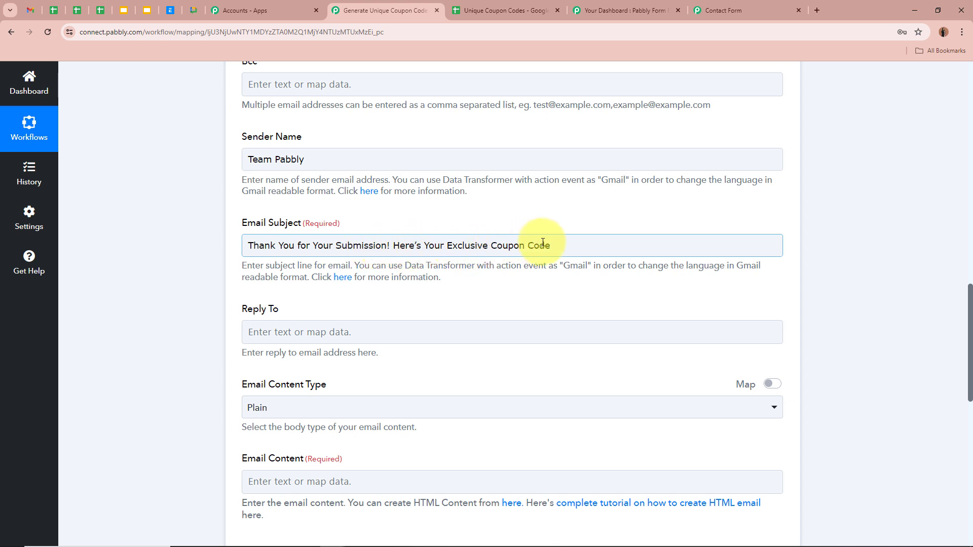
left_click(616, 230)
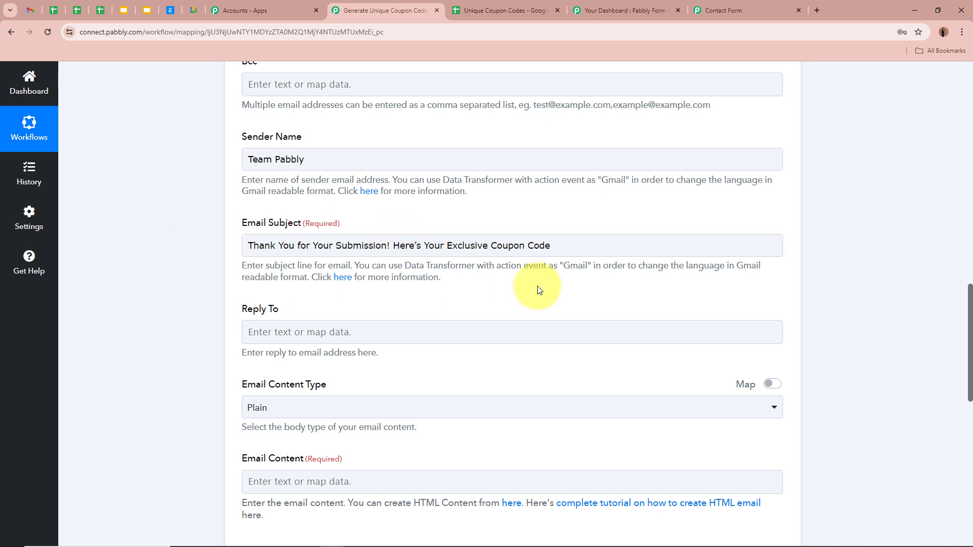
scroll(568, 208, "down", 2)
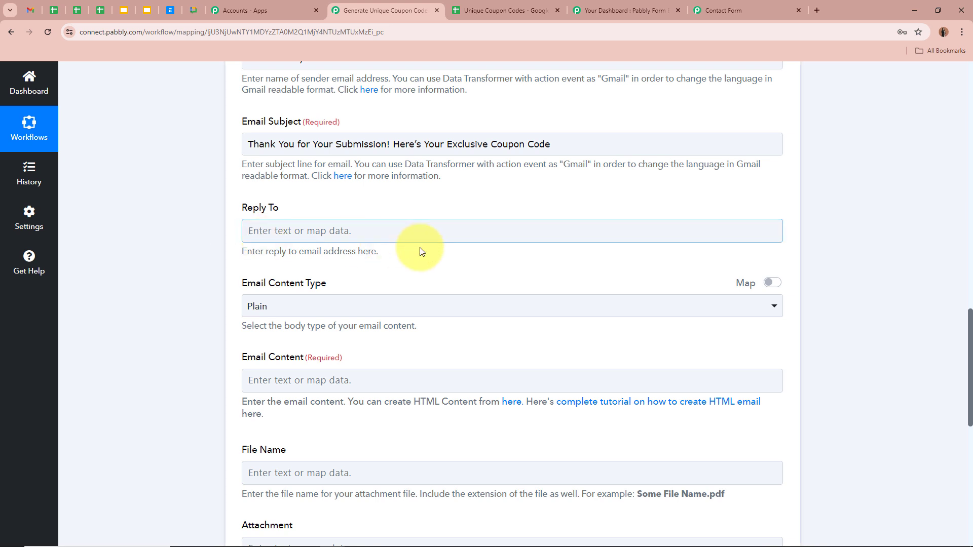
Step: Set Email Content Type to HTML and bring up the Email Content field's data list
scroll(187, 249, "down", 2)
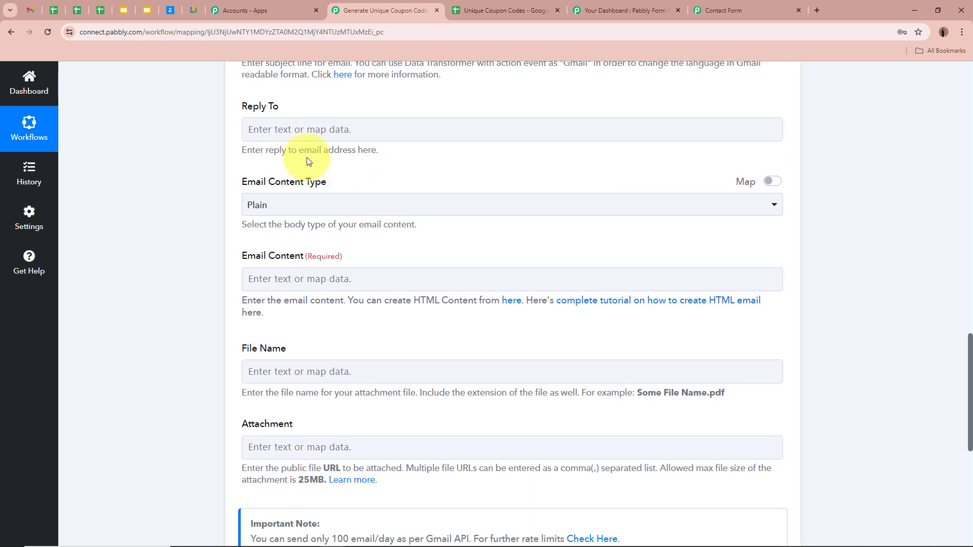
left_click_drag(241, 182, 365, 182)
left_click(179, 166)
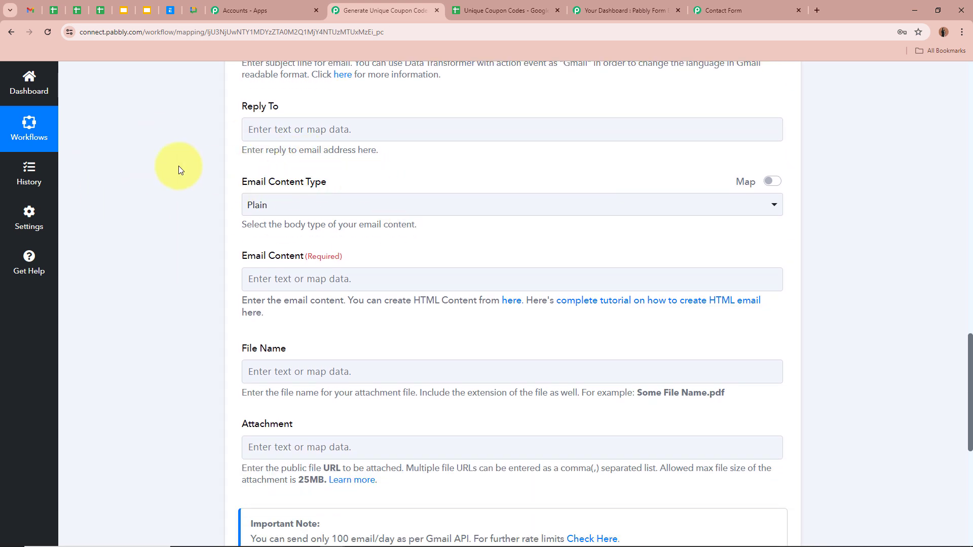
left_click_drag(222, 265, 423, 260)
left_click(228, 268)
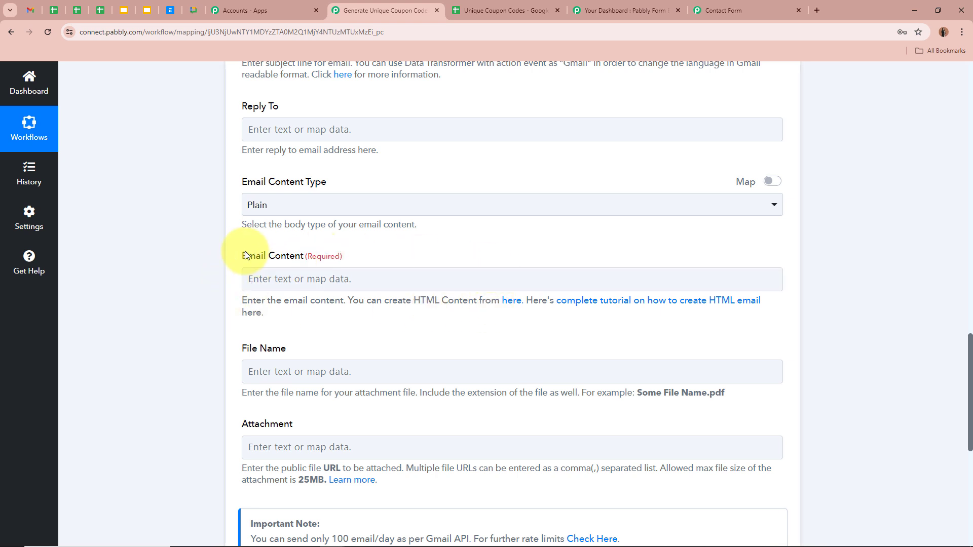
left_click(345, 202)
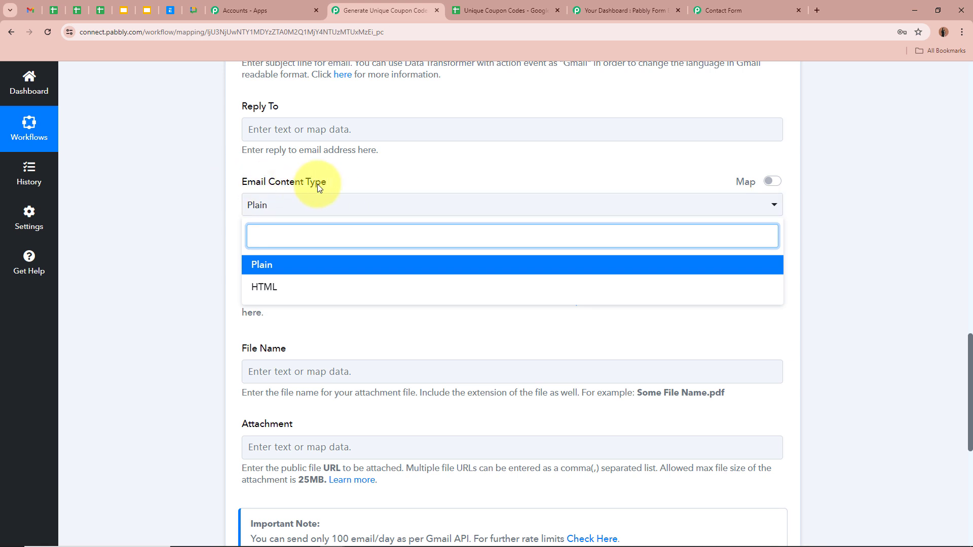
left_click(298, 285)
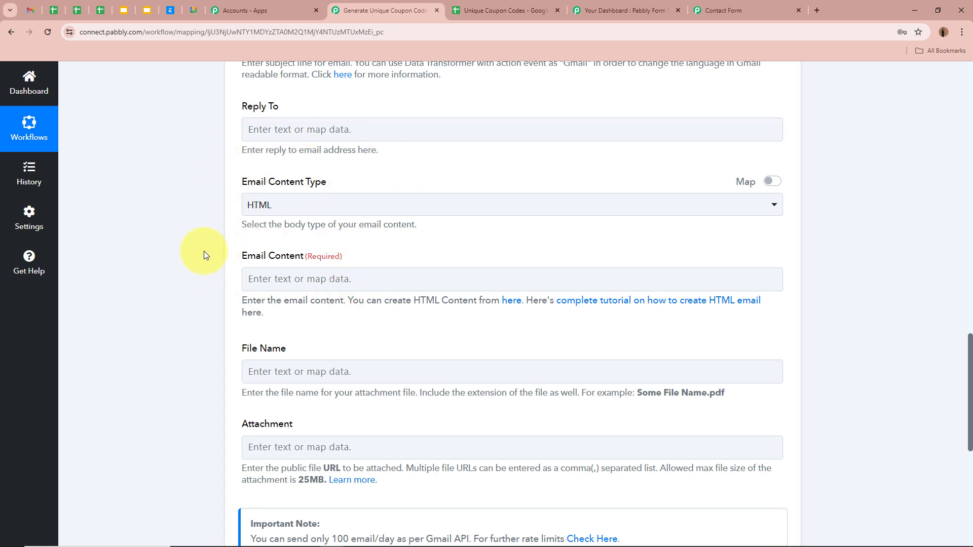
left_click(268, 212)
left_click(226, 267)
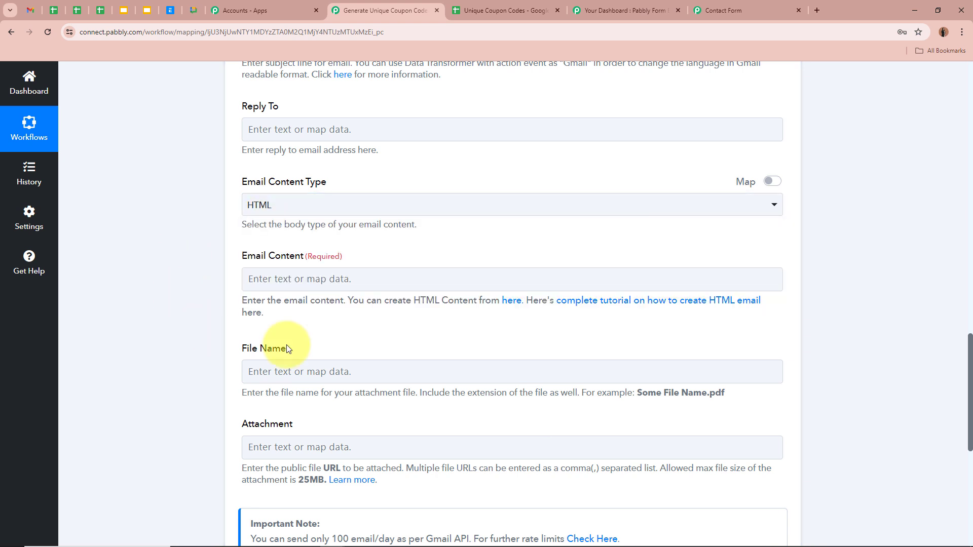
left_click(350, 208)
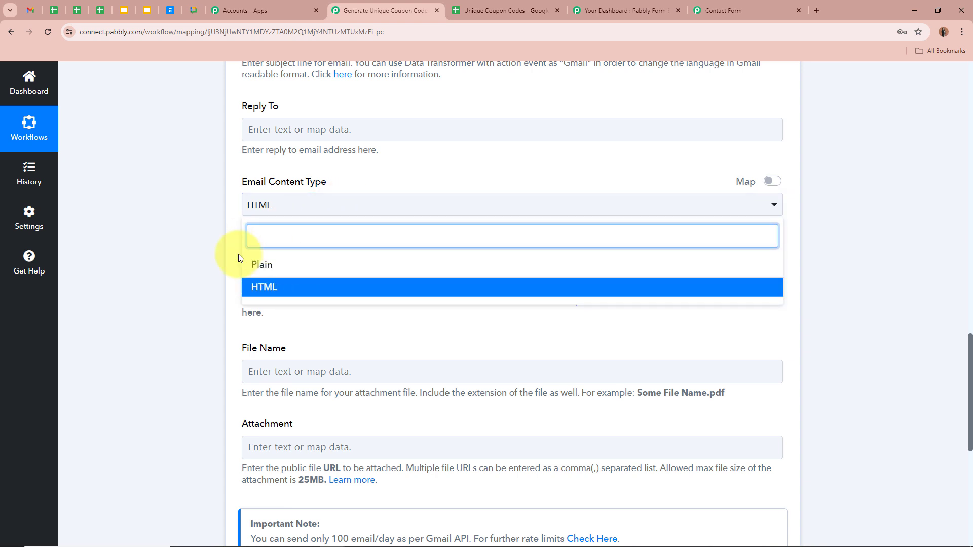
left_click(180, 229)
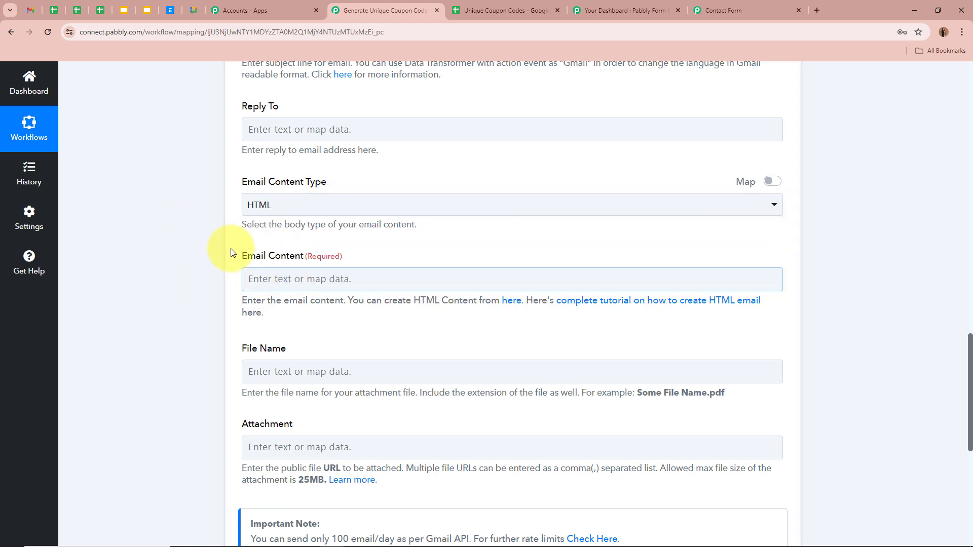
scroll(271, 265, "down", 2)
left_click(295, 171)
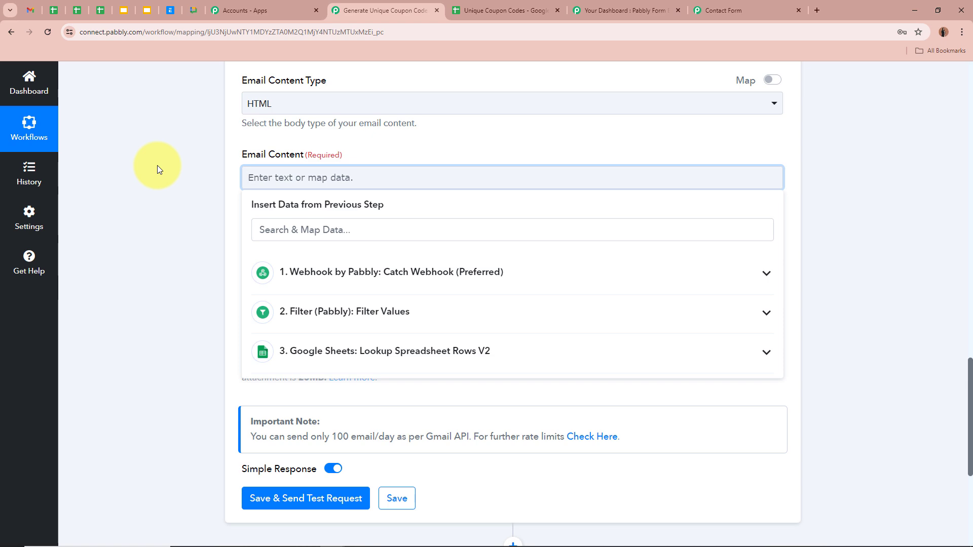
Step: Paste the HTML coupon email template into Email Content
key("ctrl+v")
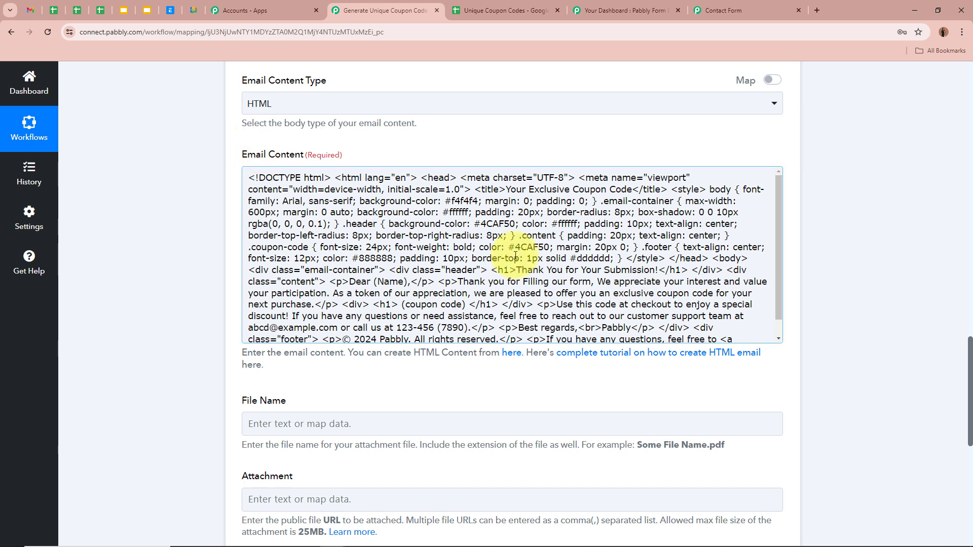
scroll(630, 292, "down", 1)
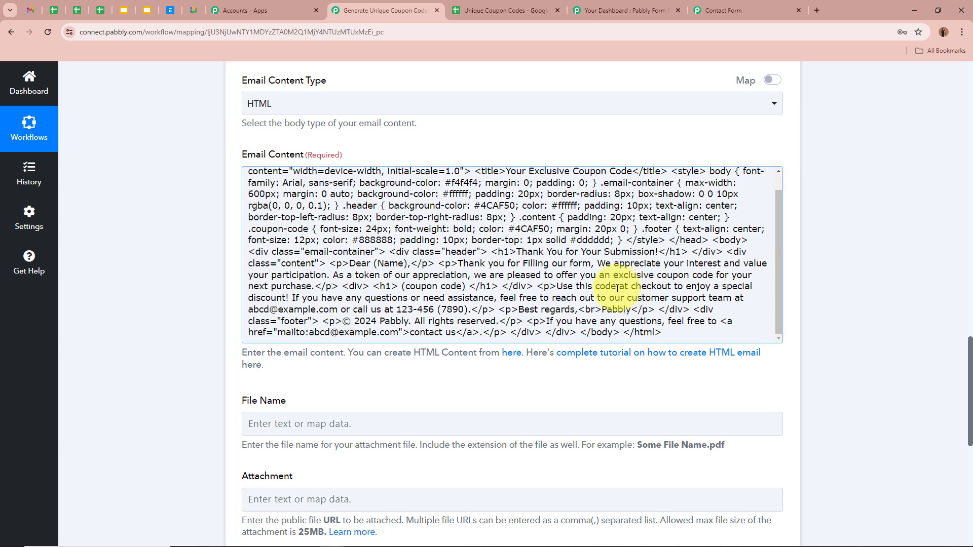
left_click_drag(375, 265, 467, 292)
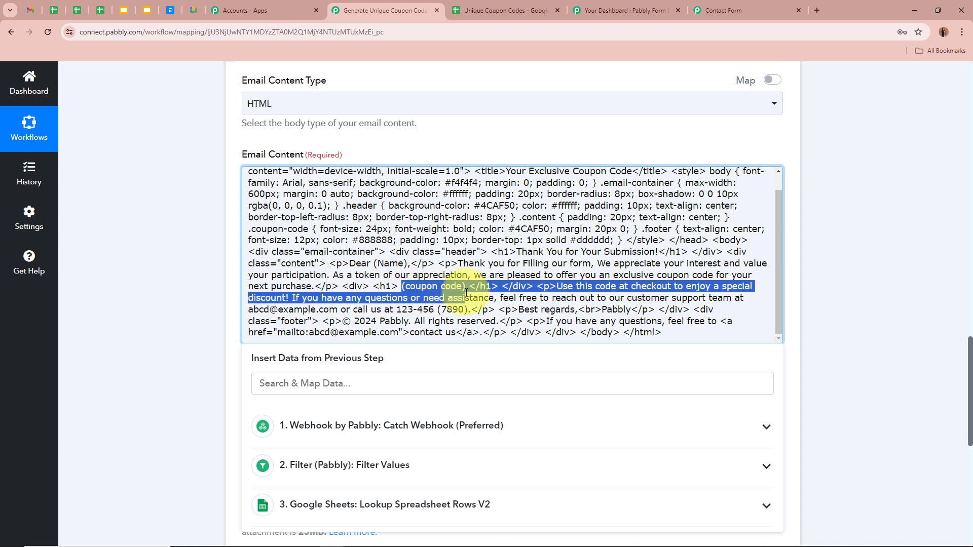
left_click(466, 287)
Step: Replace the (Name) placeholder with the webhook's First Name and Last Name fields
left_click_drag(375, 265, 406, 264)
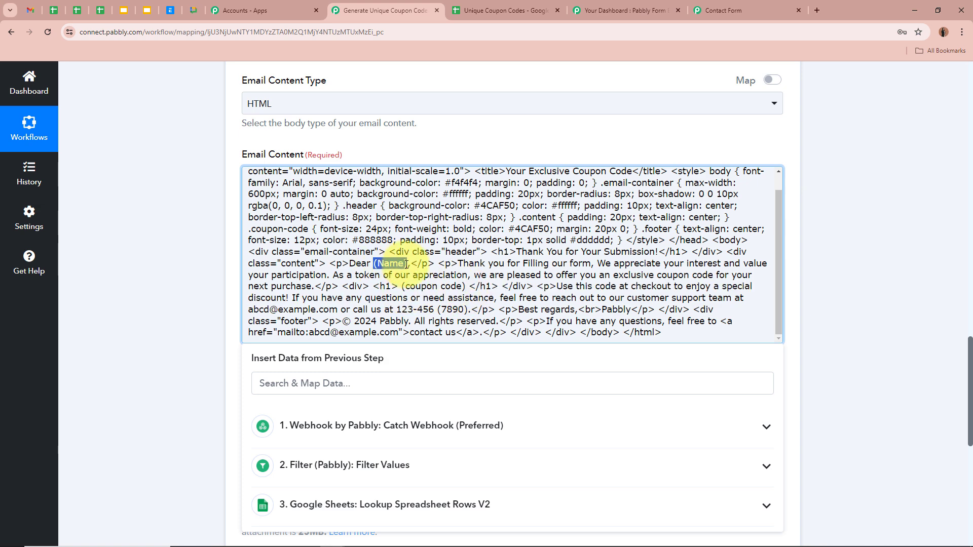
key("BackSpace")
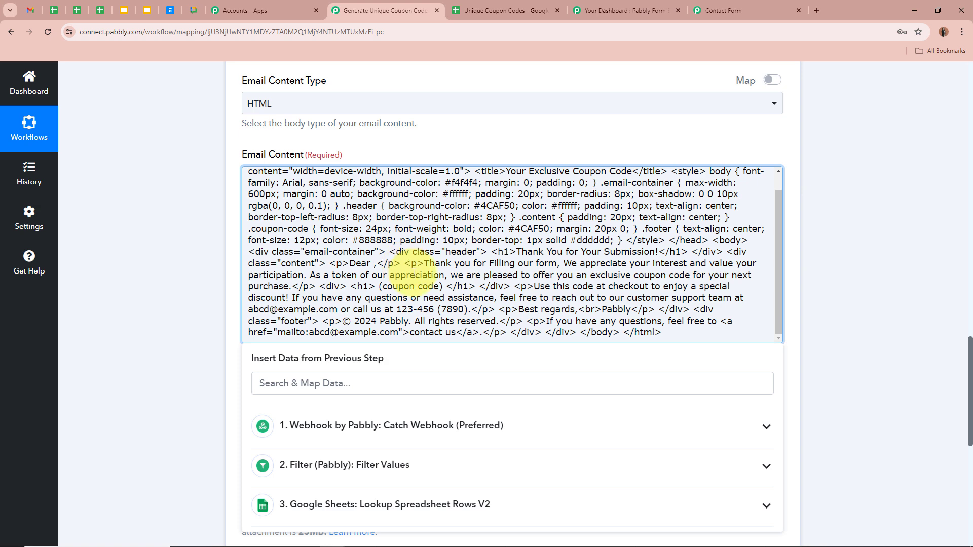
left_click(433, 425)
scroll(435, 445, "down", 5)
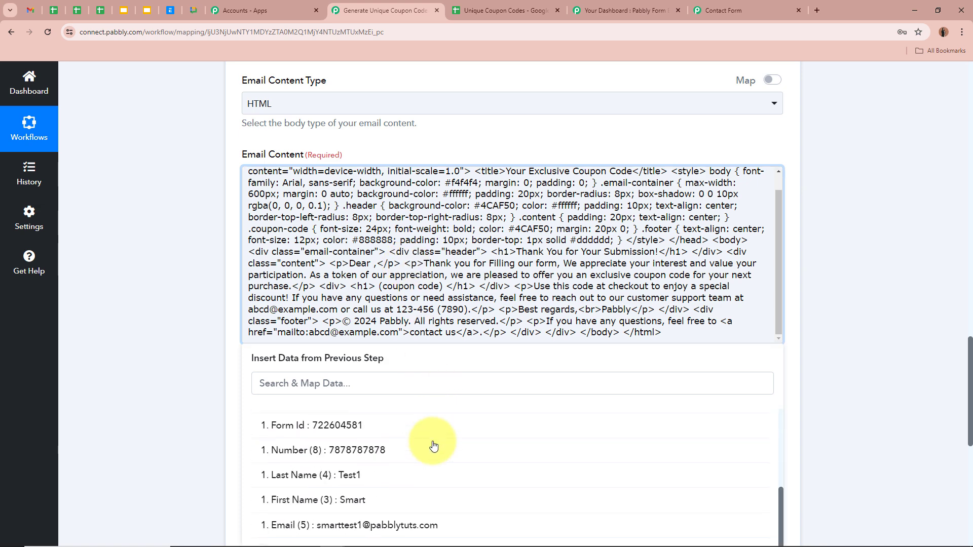
left_click(389, 490)
left_click(387, 470)
left_click(196, 313)
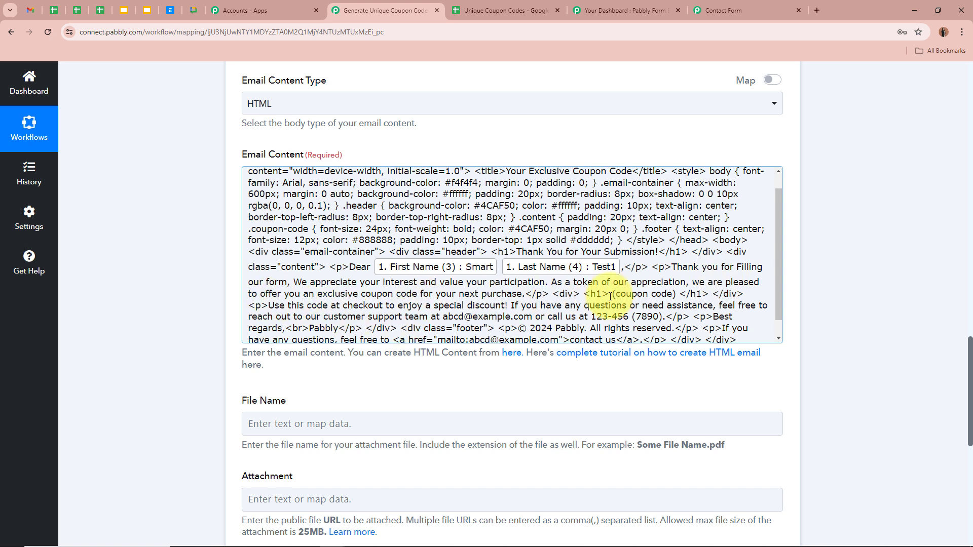
Step: Replace the (coupon code) placeholder with the lookup's first coupon value, RowValue 0
left_click_drag(614, 295, 663, 293)
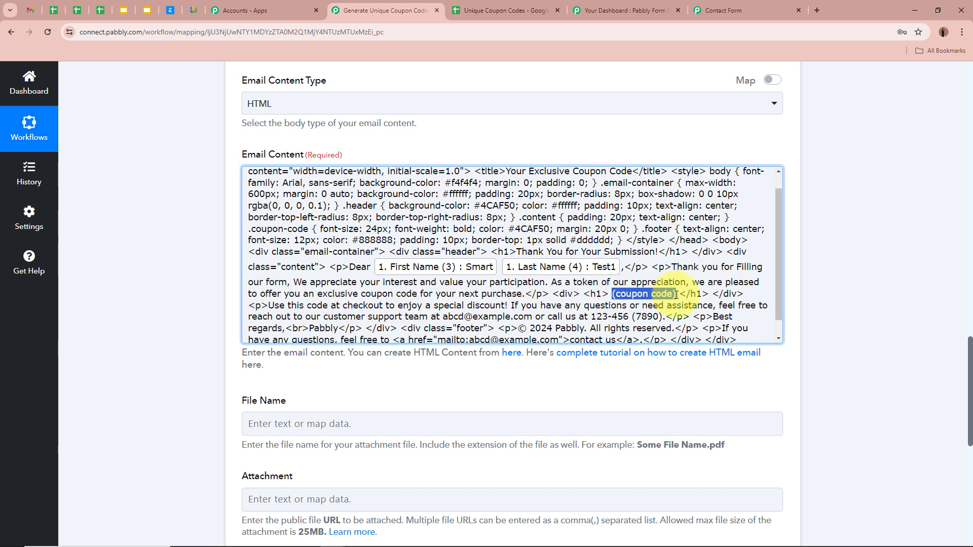
left_click(380, 504)
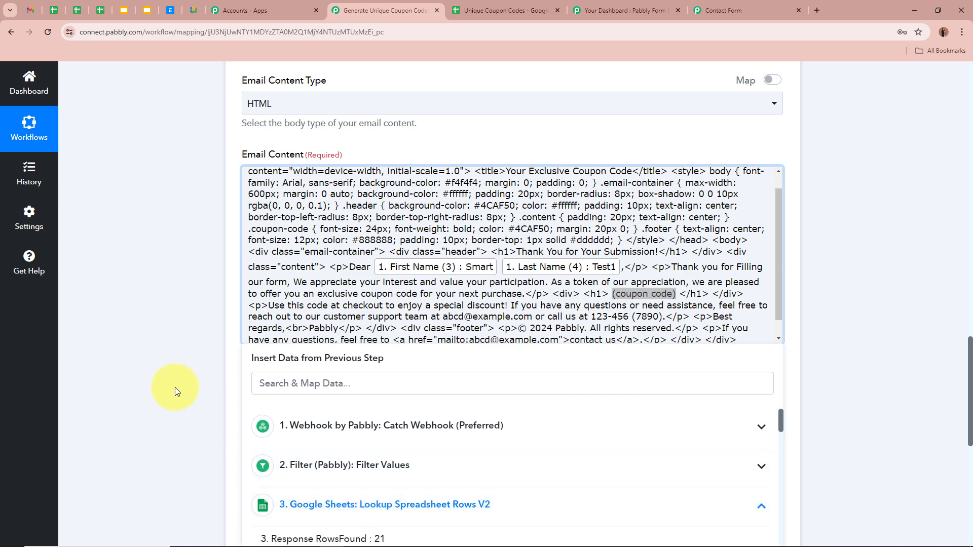
scroll(175, 387, "down", 2)
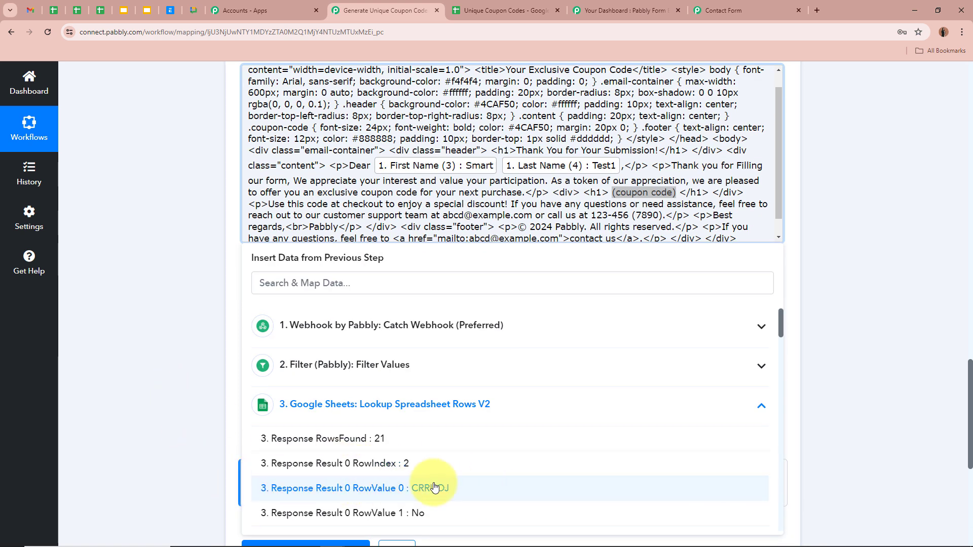
left_click(460, 494)
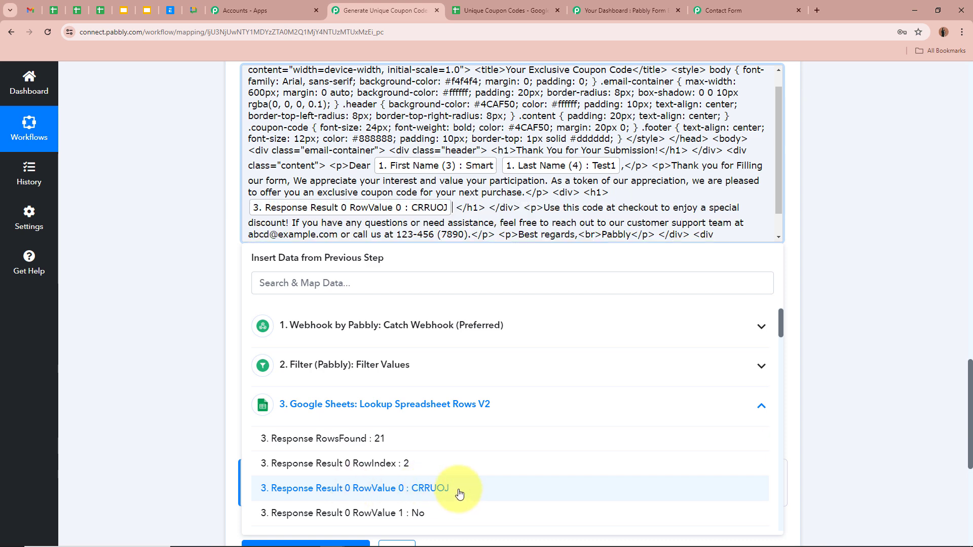
left_click(198, 312)
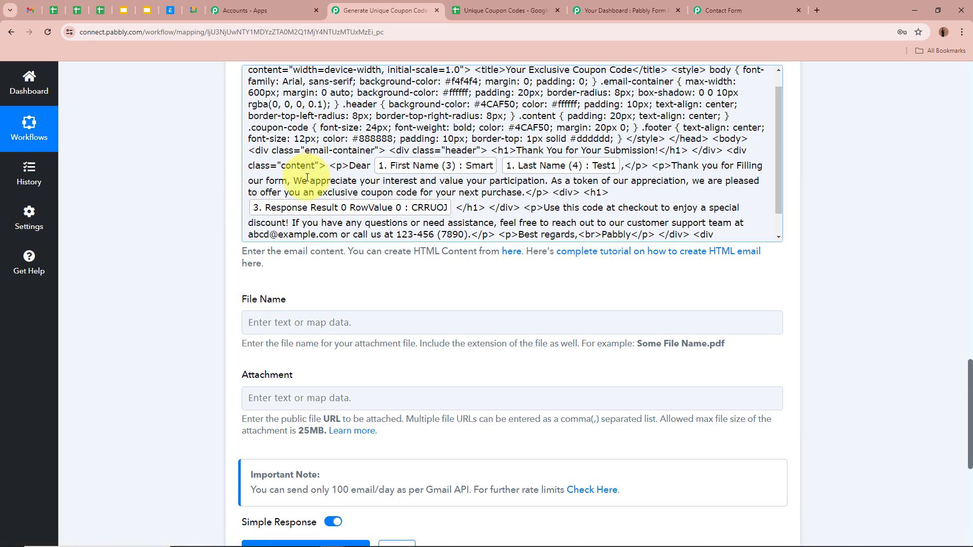
Step: Save the Gmail step and send a test request, confirming the response Status reads sent
scroll(243, 212, "up", 1)
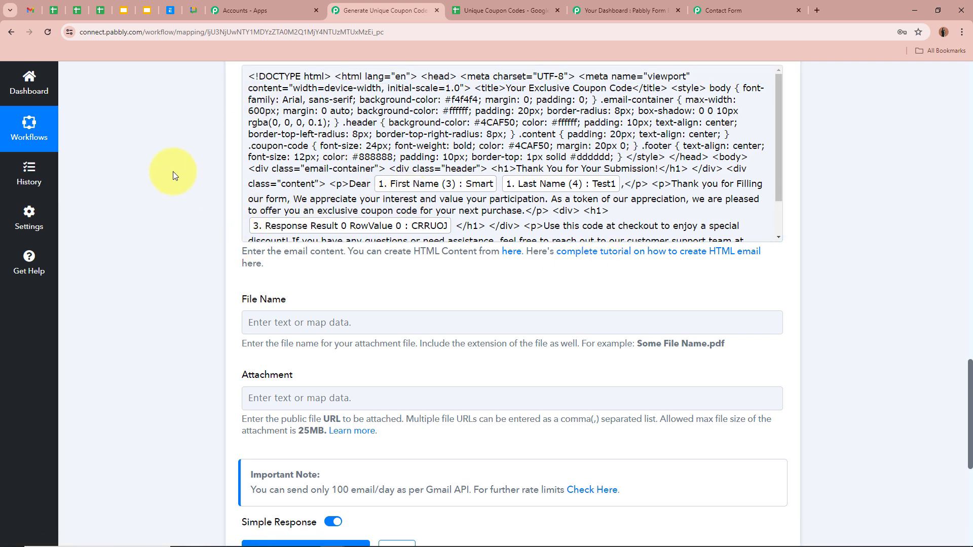
scroll(173, 175, "up", 3)
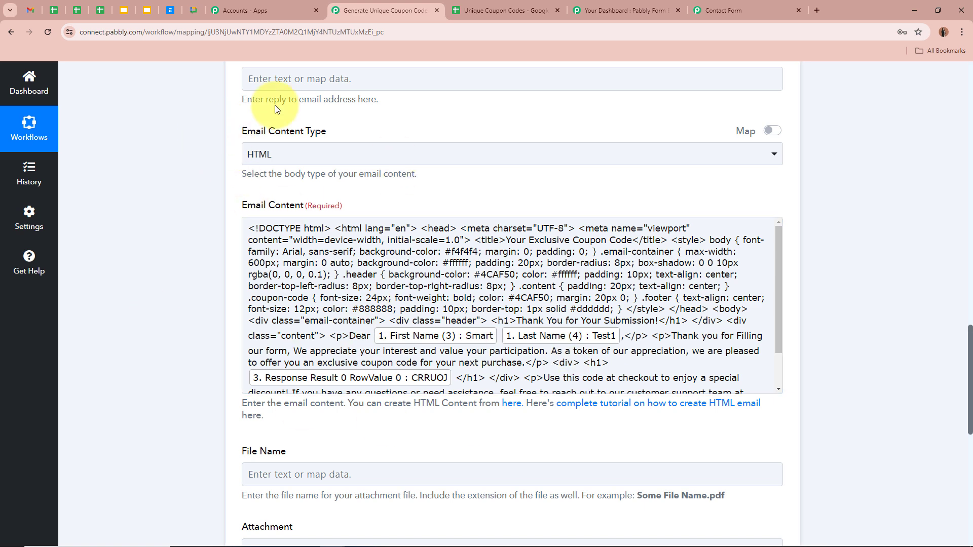
scroll(184, 282, "down", 1)
scroll(546, 261, "down", 2)
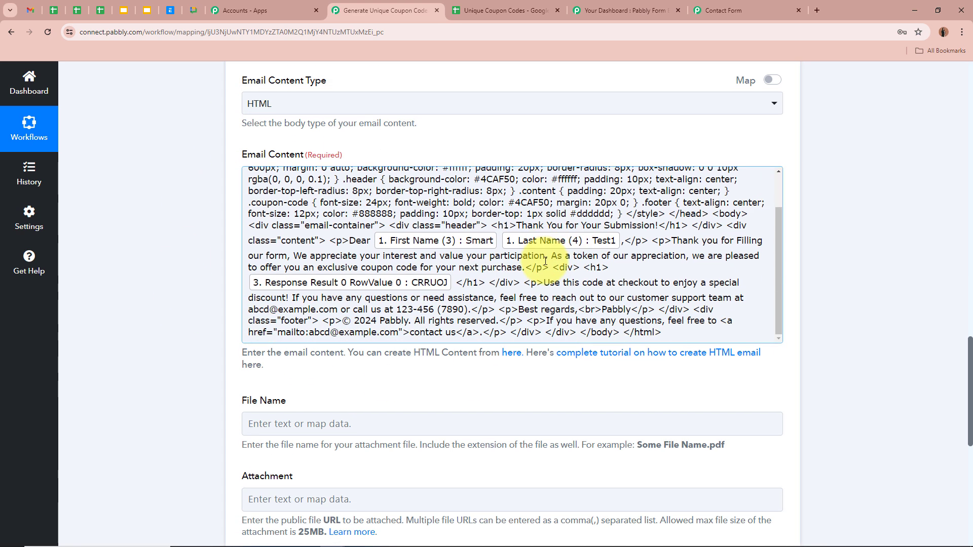
scroll(546, 261, "up", 2)
scroll(322, 257, "down", 4)
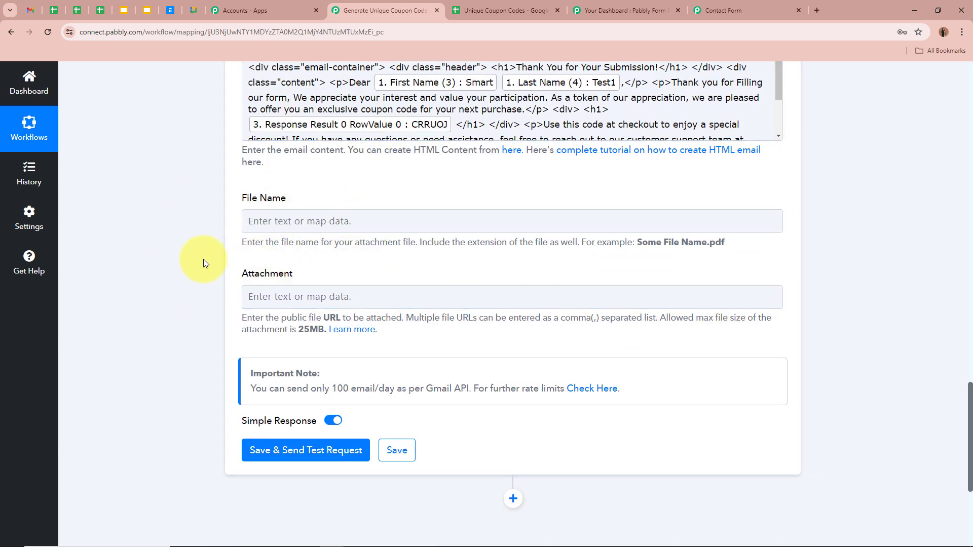
scroll(203, 259, "up", 10)
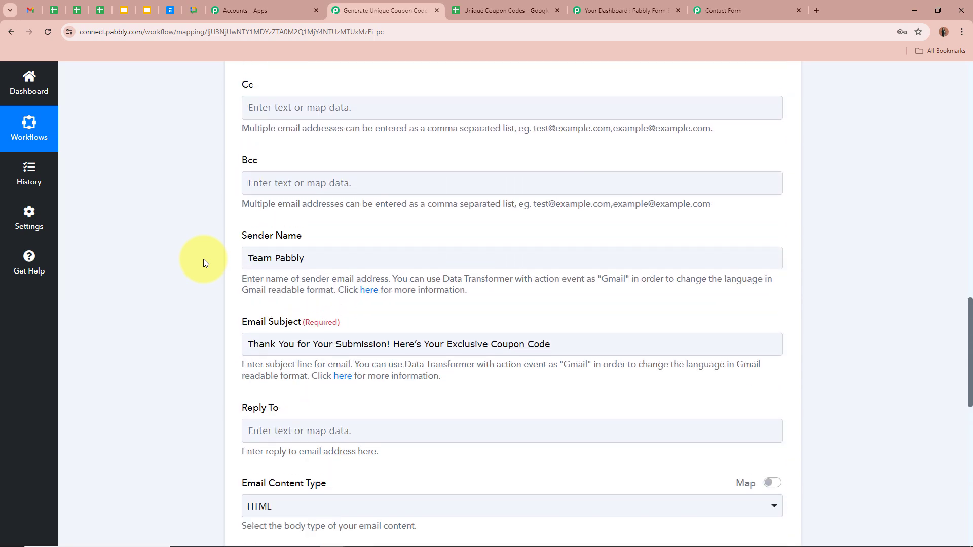
scroll(203, 259, "down", 15)
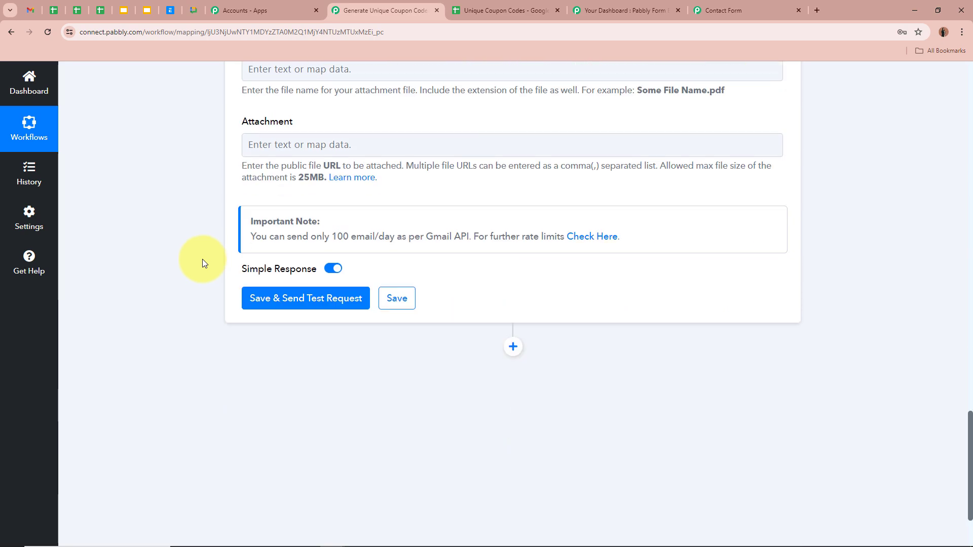
left_click(287, 308)
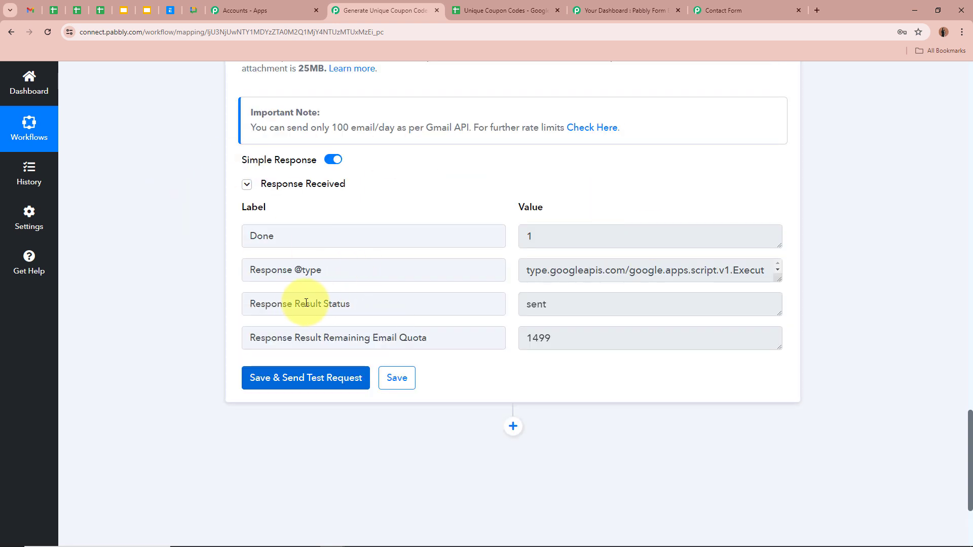
left_click_drag(301, 304, 138, 268)
left_click(567, 305)
left_click(137, 268)
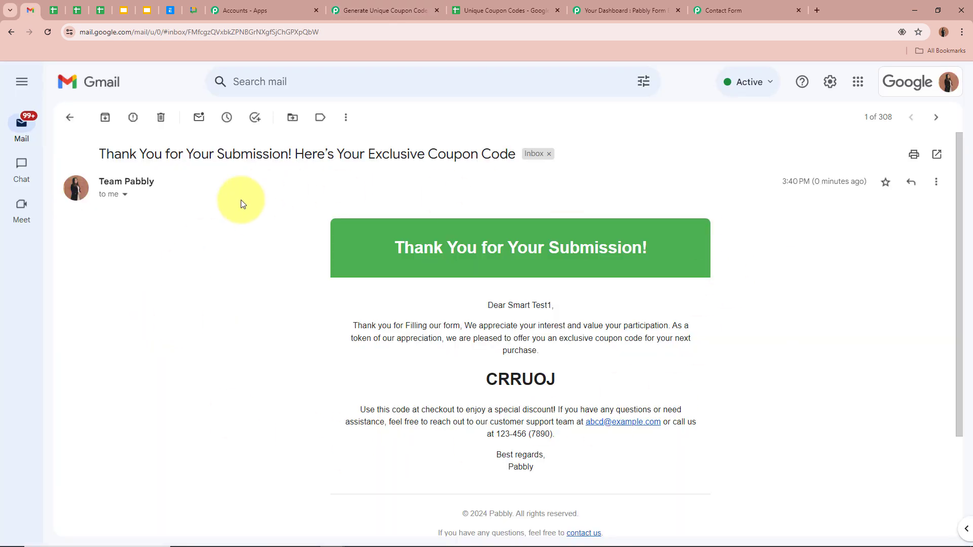
Step: In the received email, check the subject, heading, personalised greeting and opening thank-you paragraph
left_click_drag(103, 152, 506, 156)
left_click(337, 228)
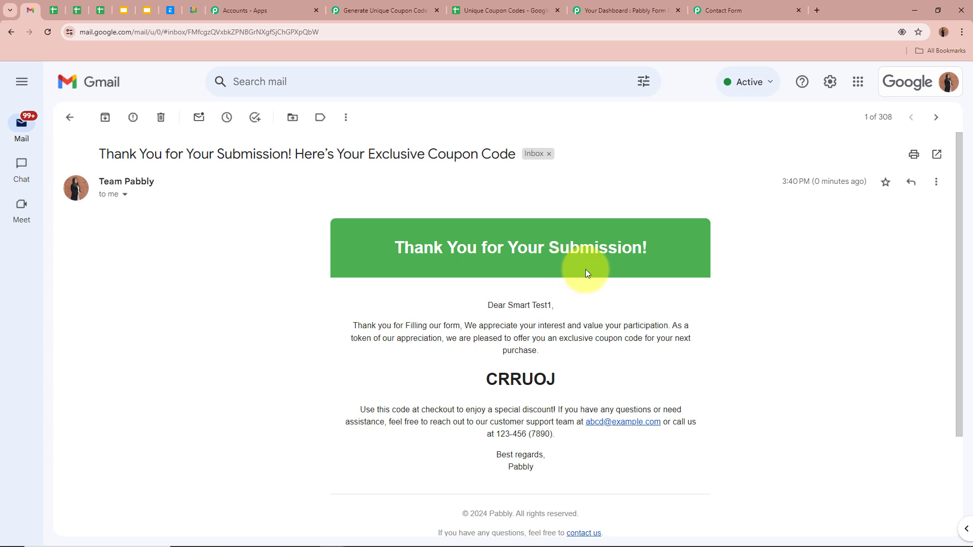
left_click_drag(393, 247, 705, 250)
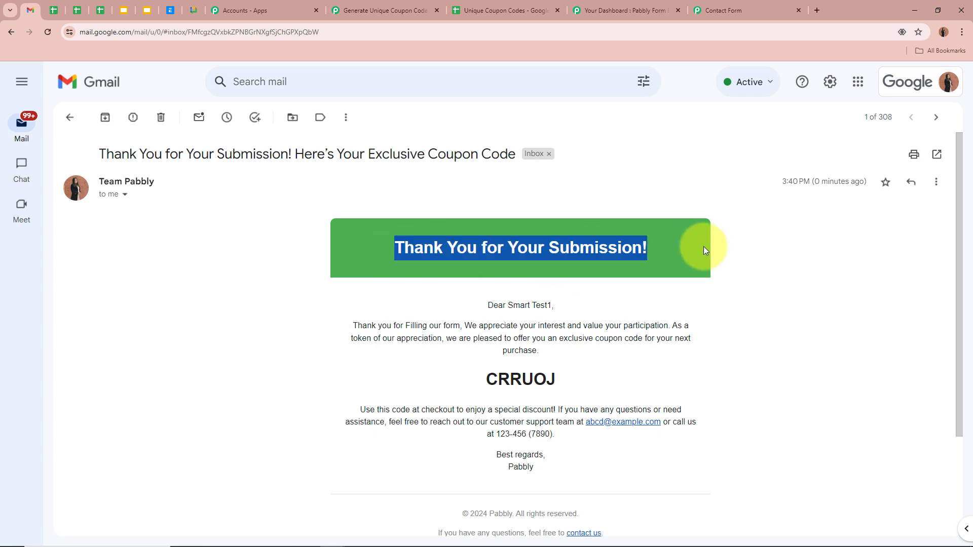
left_click(705, 249)
left_click_drag(488, 305, 523, 303)
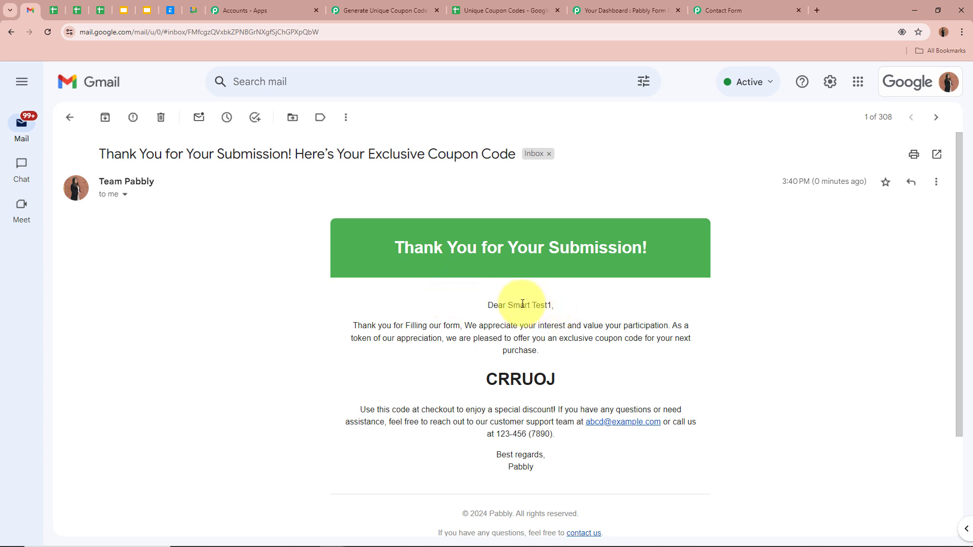
left_click_drag(354, 325, 693, 345)
left_click(615, 327)
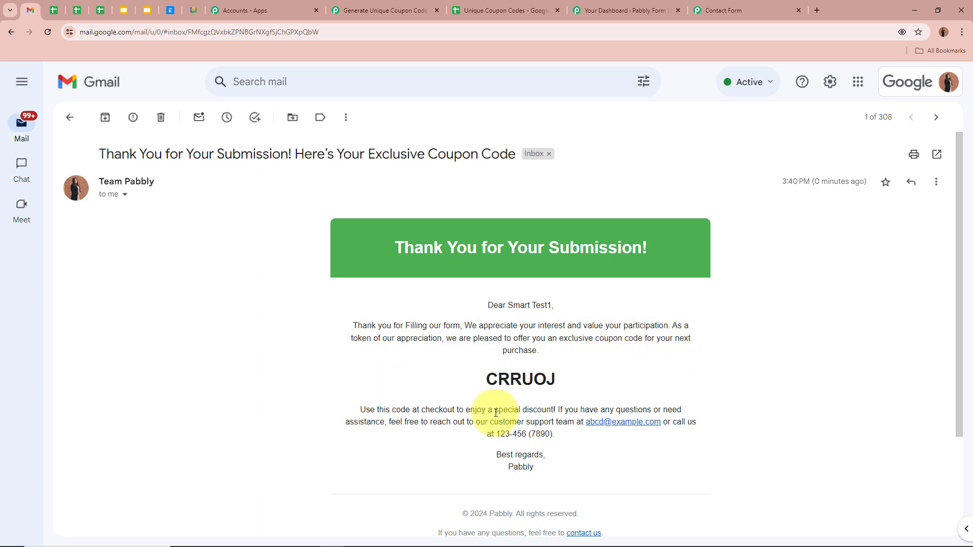
Step: Check the closing lines and coupon code CRRUOJ, then return to the Unique Coupon Codes spreadsheet
scroll(462, 390, "down", 2)
left_click_drag(361, 308, 591, 332)
left_click_drag(488, 363, 598, 365)
left_click(598, 365)
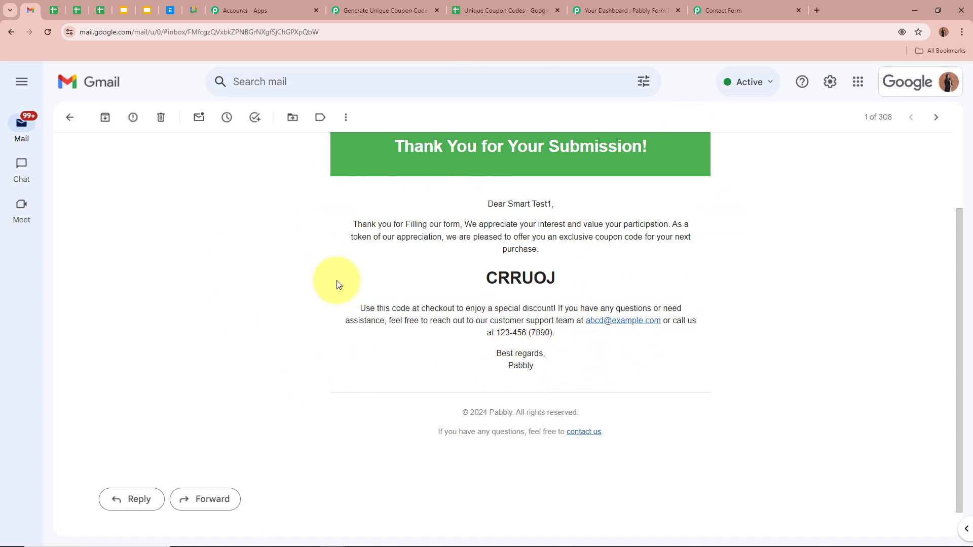
scroll(555, 282, "up", 2)
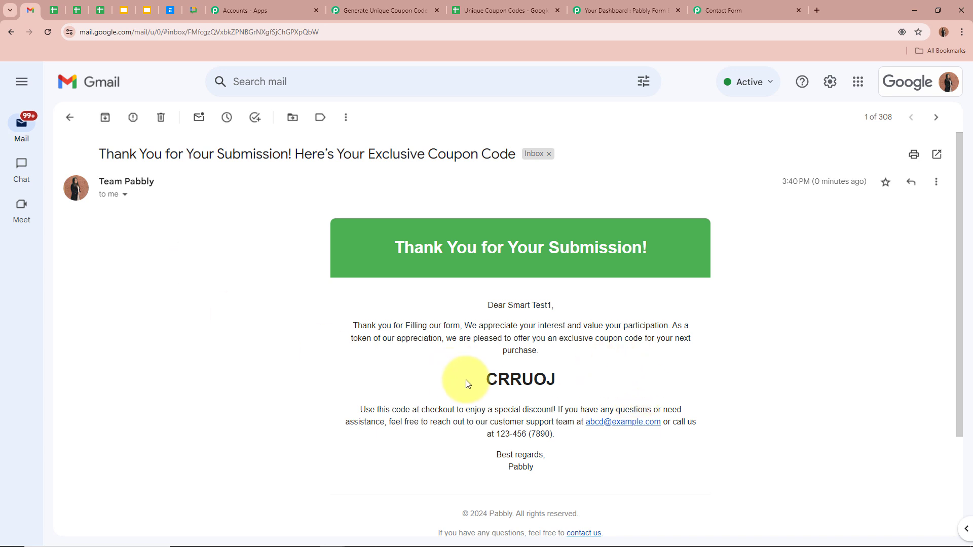
left_click_drag(487, 381, 588, 382)
left_click(589, 382)
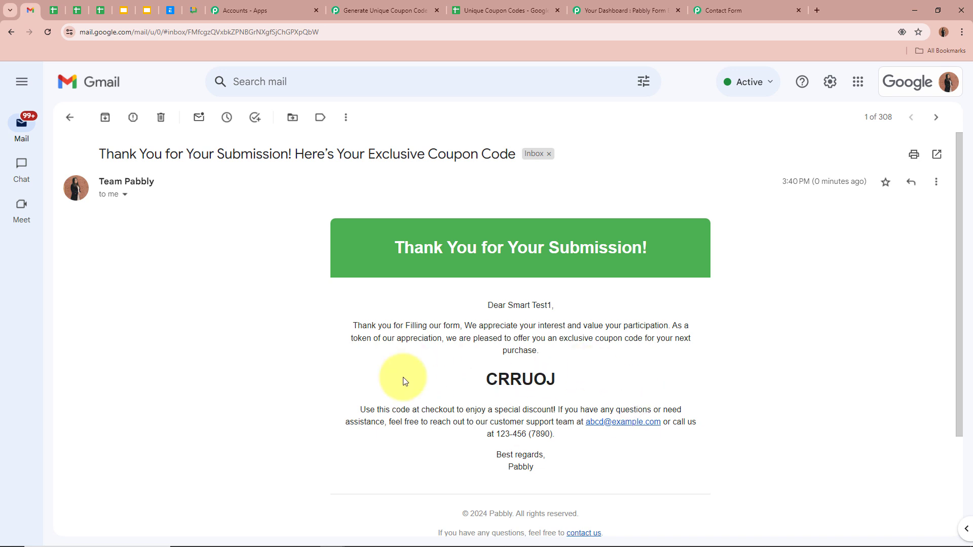
left_click_drag(482, 379, 629, 382)
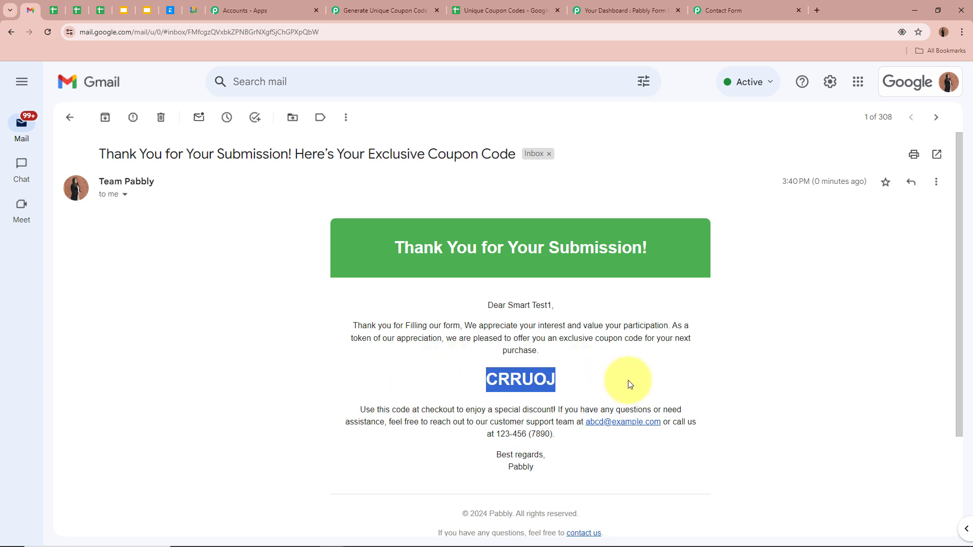
left_click(628, 380)
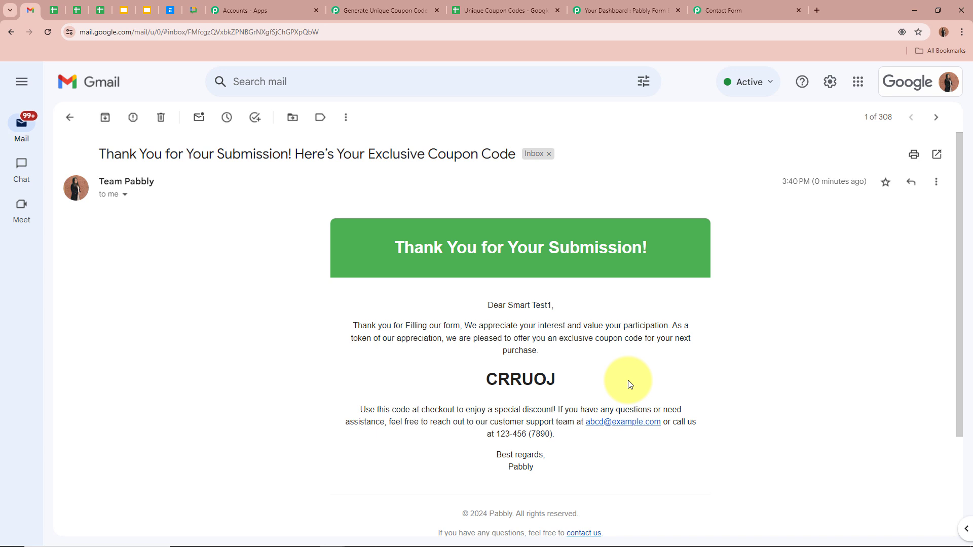
left_click(505, 10)
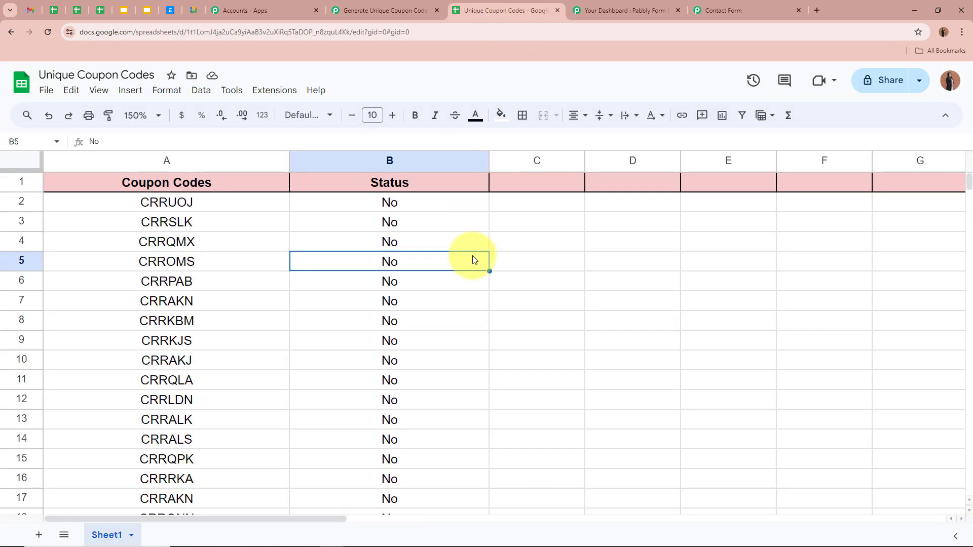
Step: Check that coupon CRRUOJ in row 2 still shows Status No
left_click(241, 203)
left_click(381, 208)
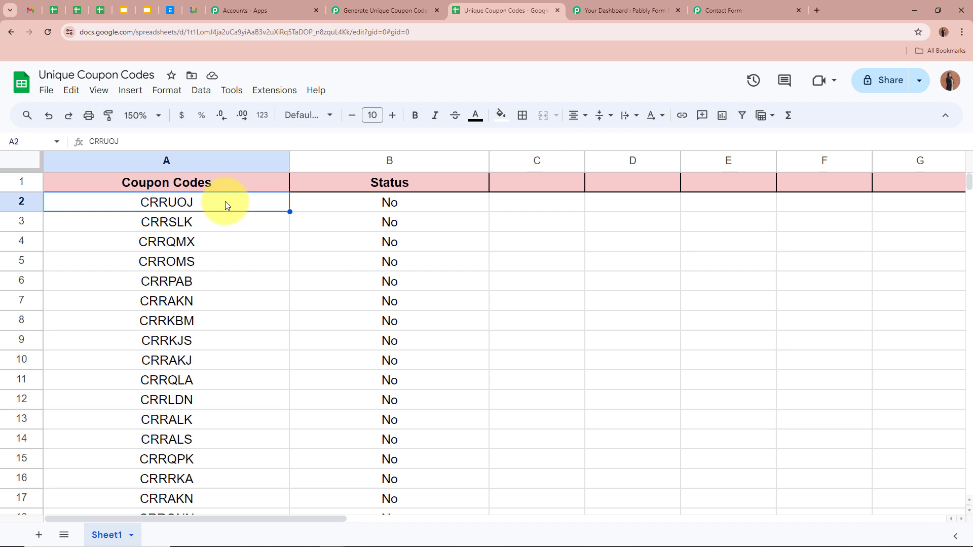
left_click(366, 203)
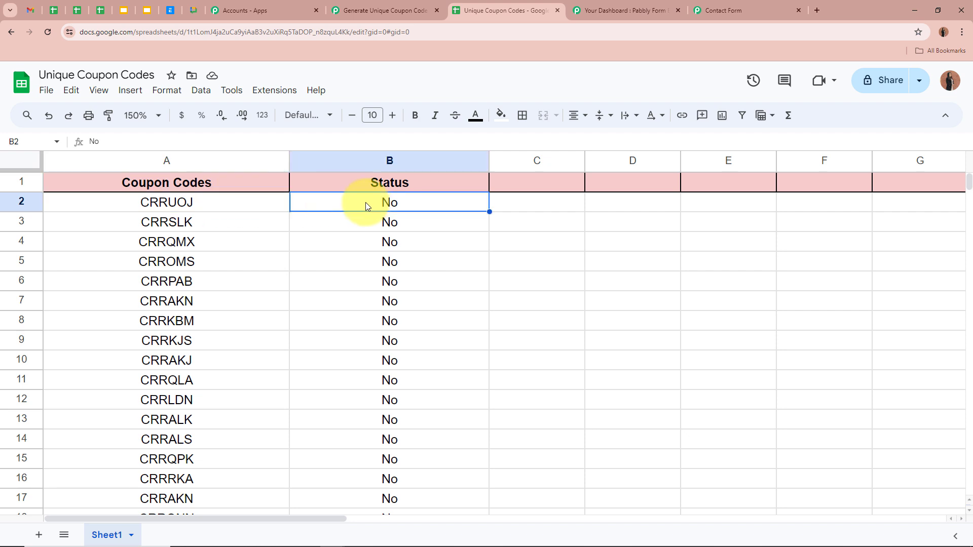
Step: Add a new action step after the Gmail step, using Google Sheets as its app
left_click(365, 10)
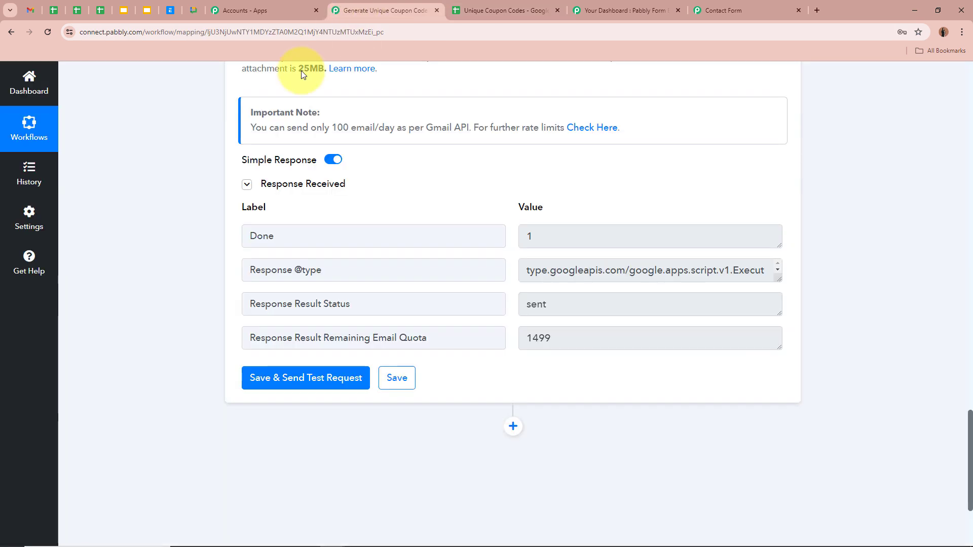
scroll(202, 198, "down", 3)
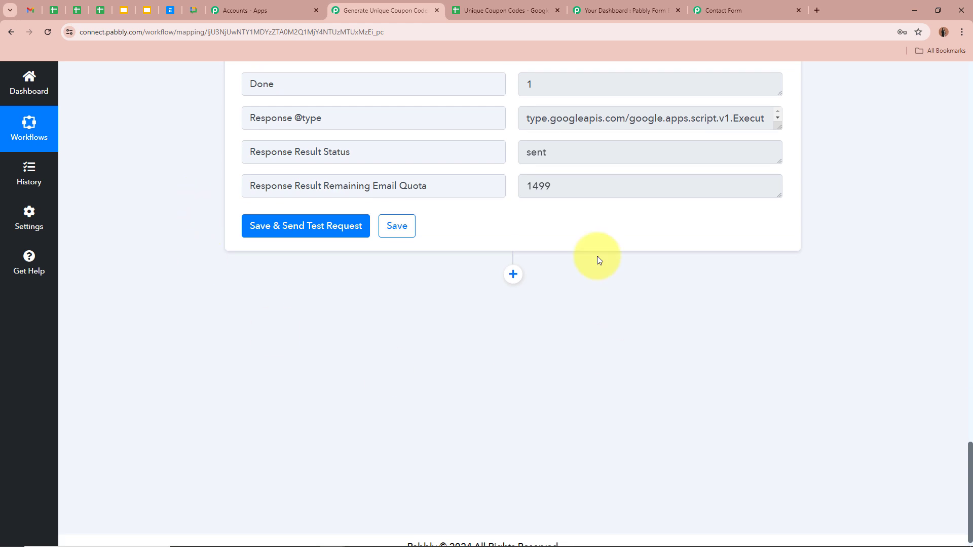
left_click(513, 274)
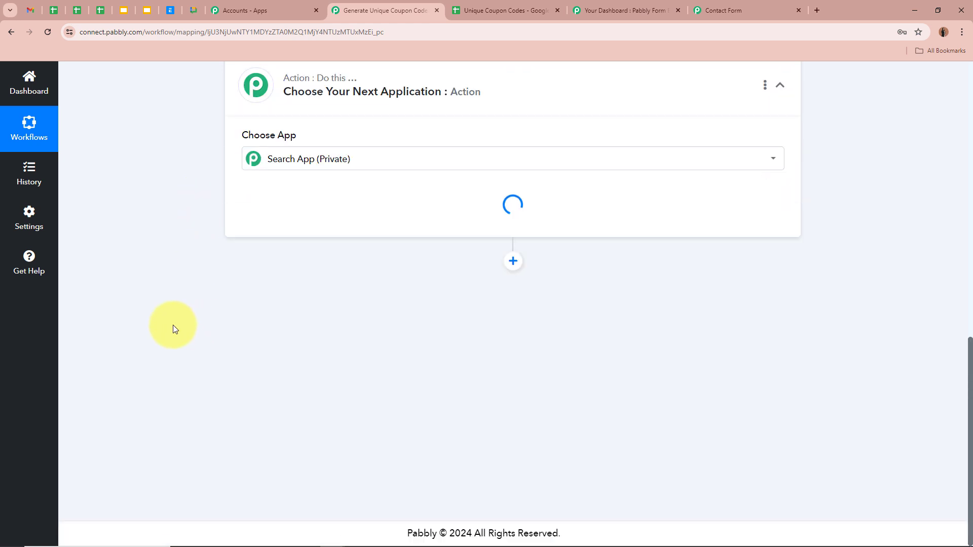
type("Google")
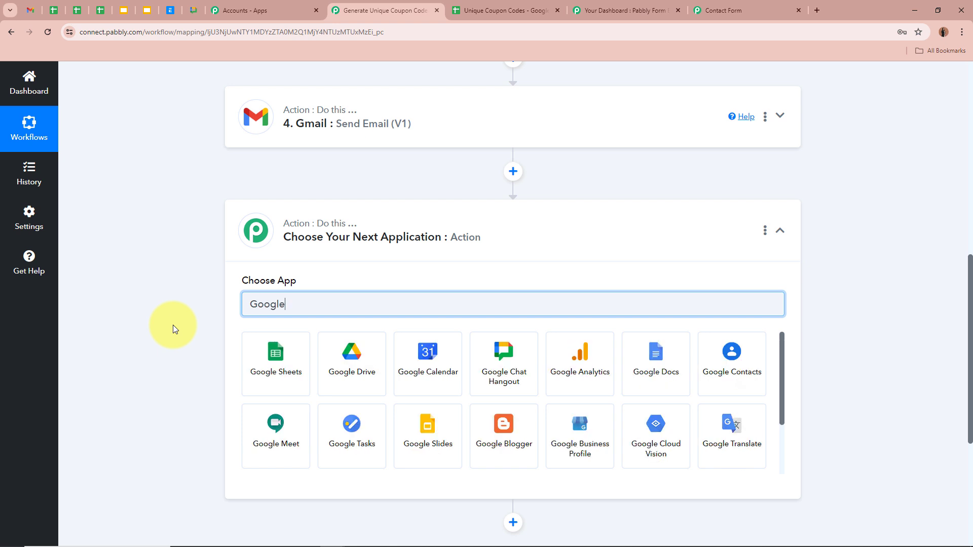
left_click(262, 358)
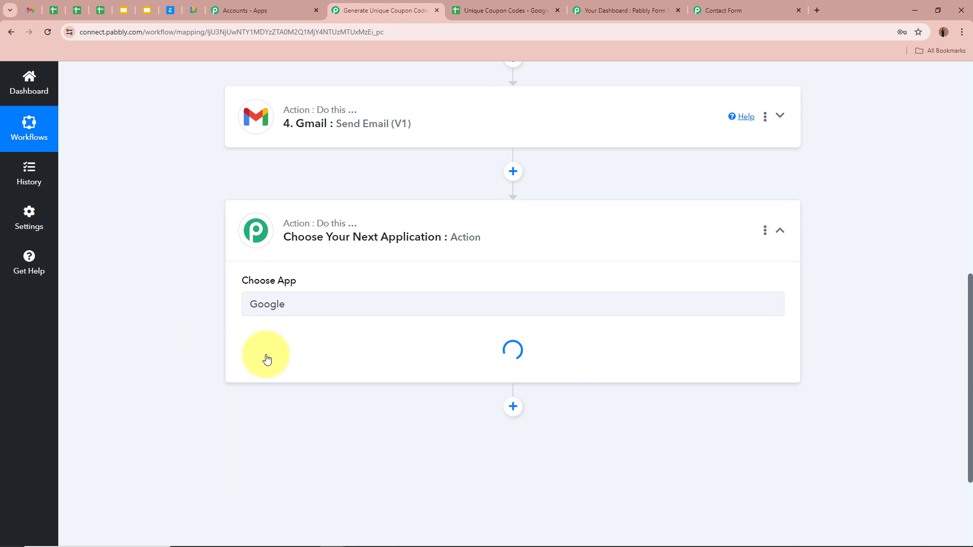
Step: Set the Google Sheets step's action event to Update Row
left_click(269, 357)
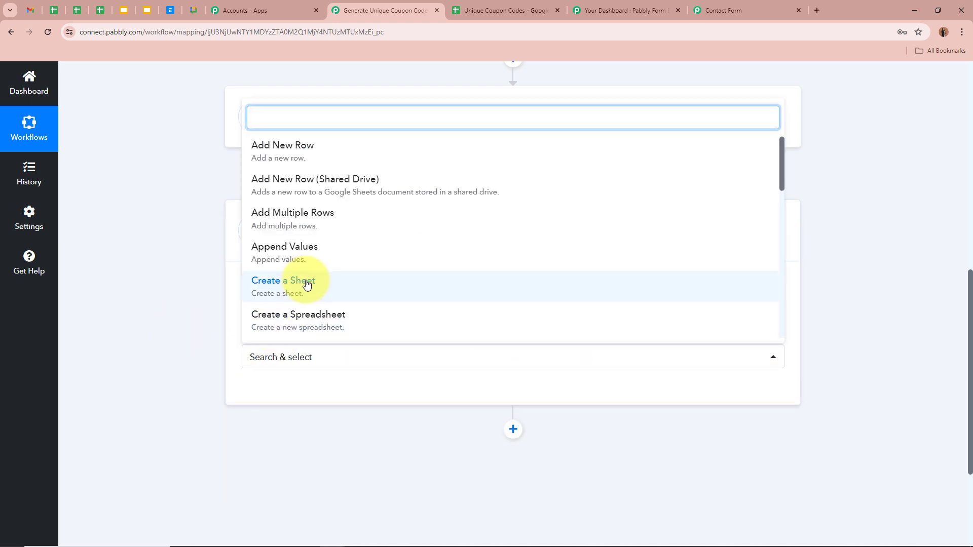
scroll(304, 282, "down", 10)
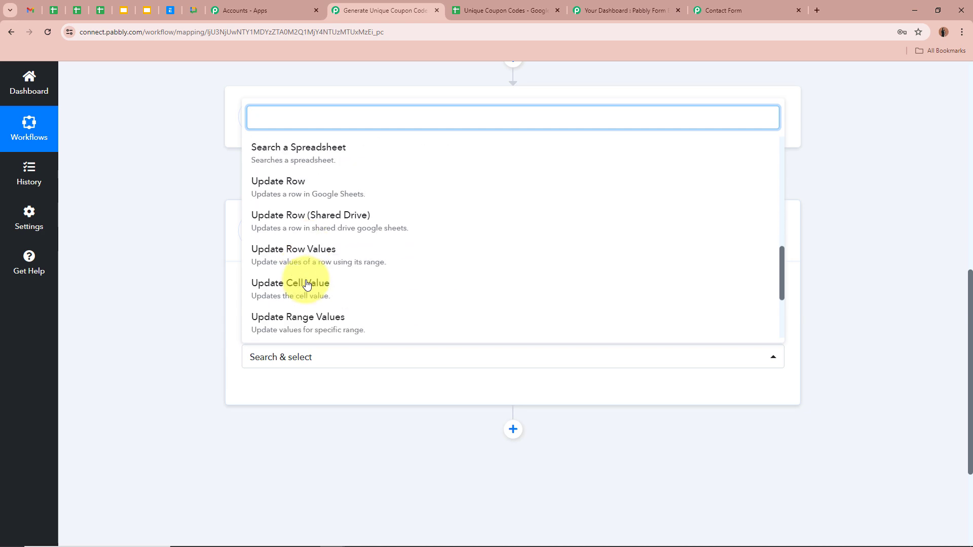
left_click(284, 193)
left_click(504, 10)
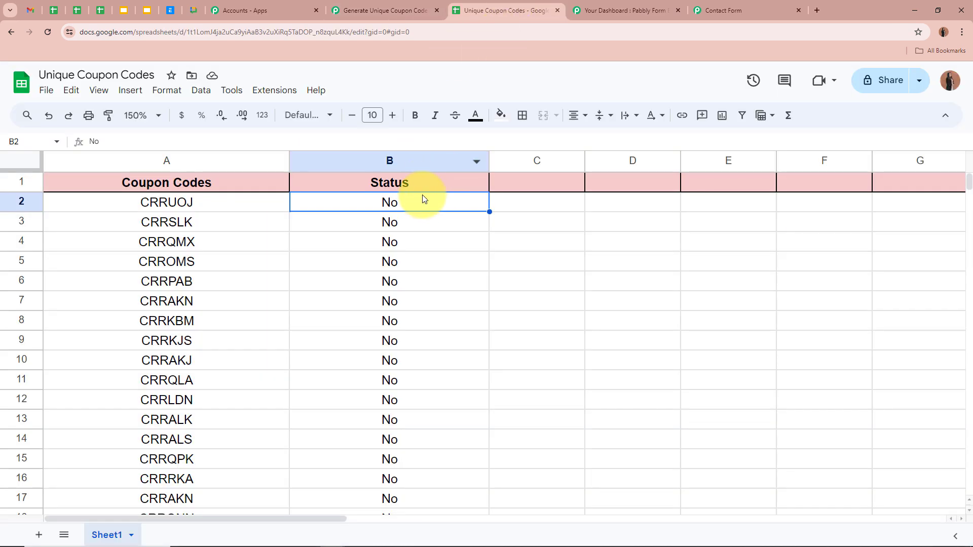
left_click(390, 7)
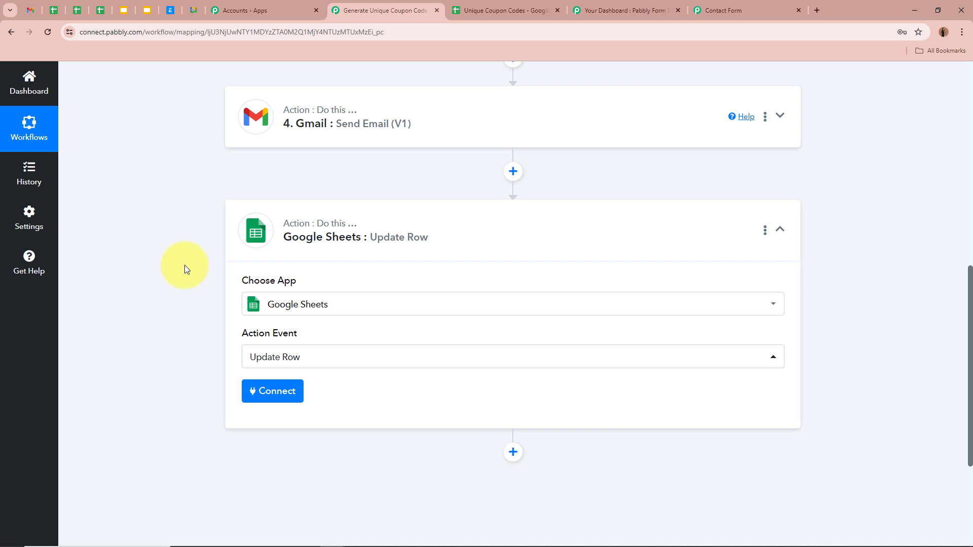
scroll(184, 266, "down", 3)
Step: Connect the existing Google Sheets account and target the Unique Coupon Codes spreadsheet, Sheet1
left_click(271, 243)
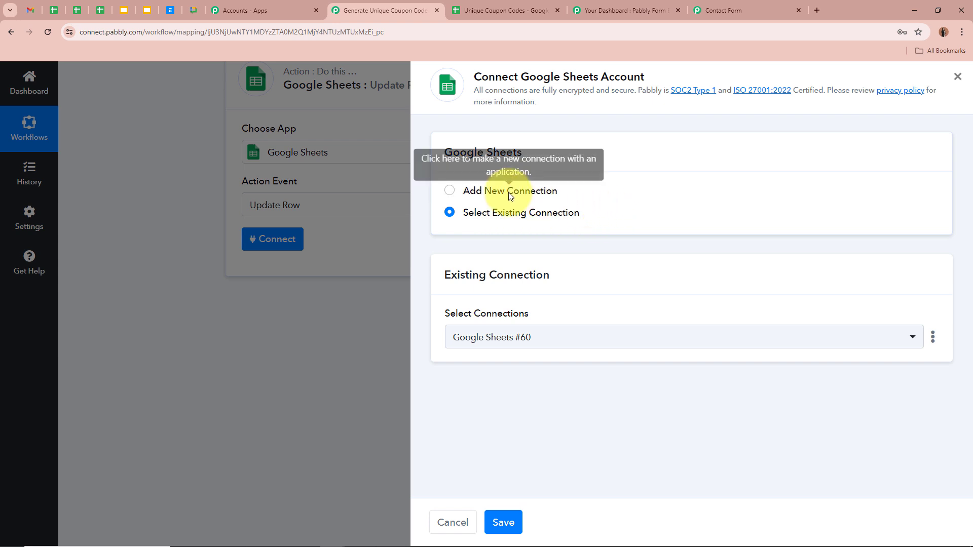
left_click(503, 523)
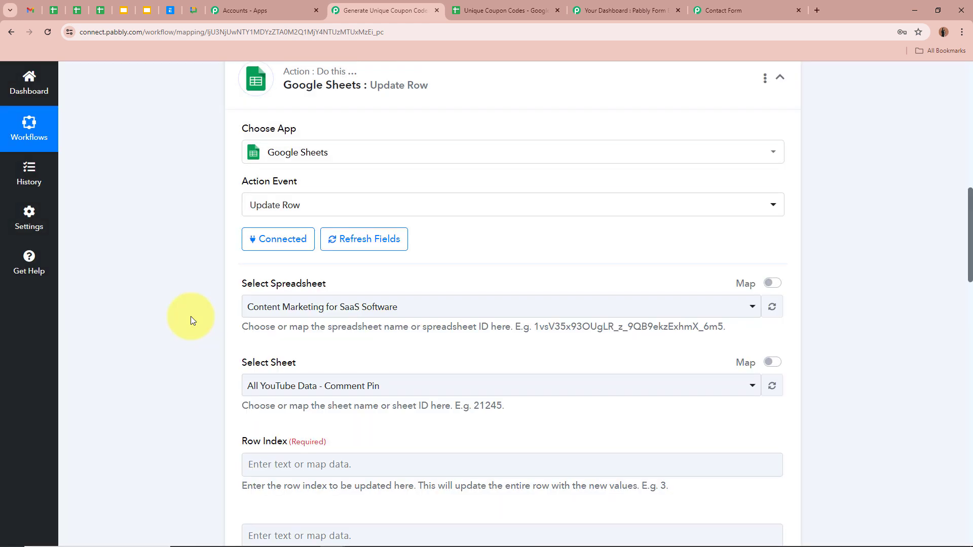
left_click(336, 310)
left_click(324, 412)
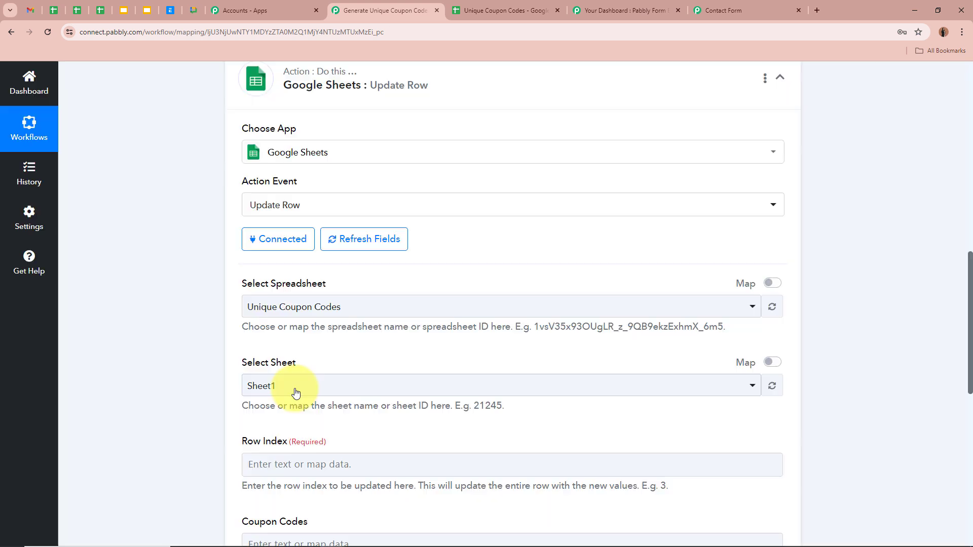
left_click(296, 393)
left_click(266, 447)
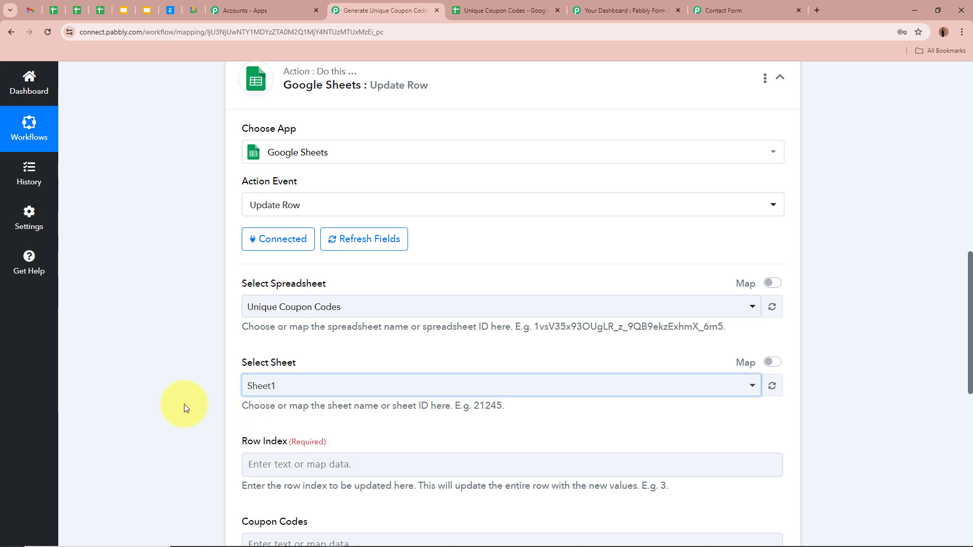
scroll(164, 401, "down", 2)
scroll(164, 396, "down", 1)
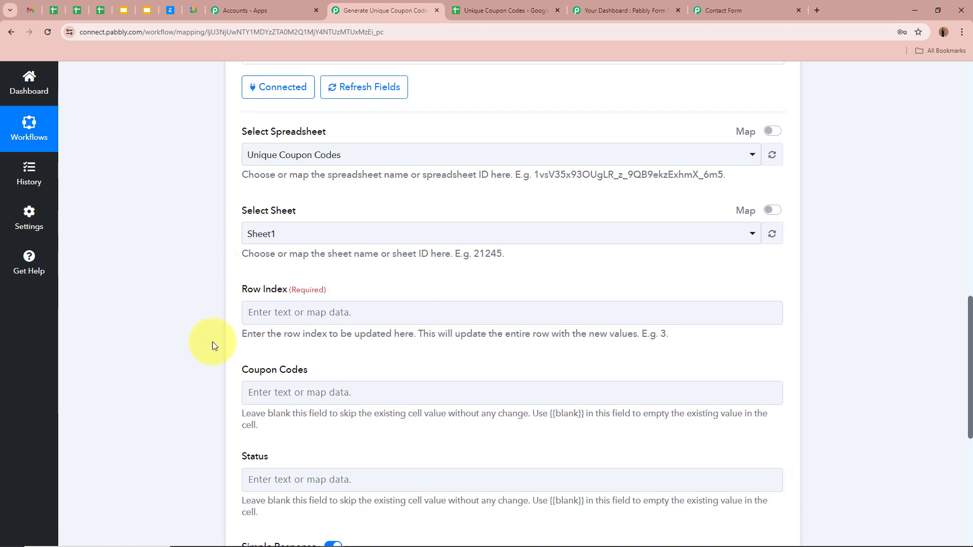
left_click(507, 6)
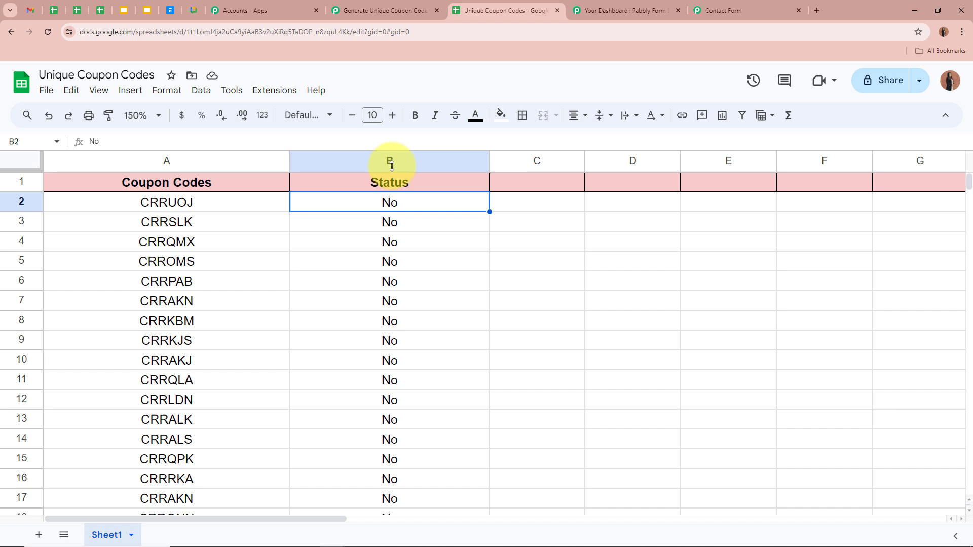
left_click(386, 11)
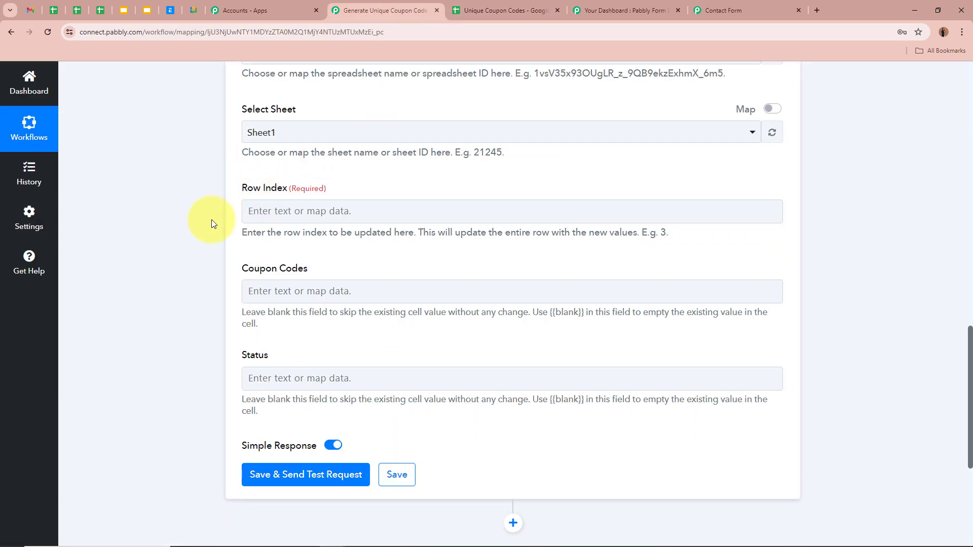
Step: Map Row Index to the lookup step's 'Response Result 0 RowIndex' value
left_click(265, 211)
left_click(302, 398)
scroll(236, 399, "down", 1)
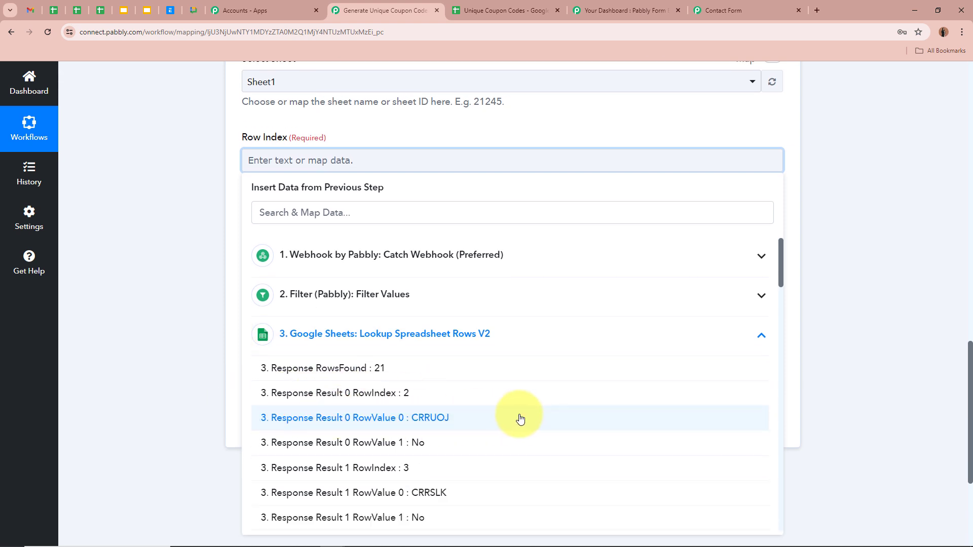
left_click(410, 393)
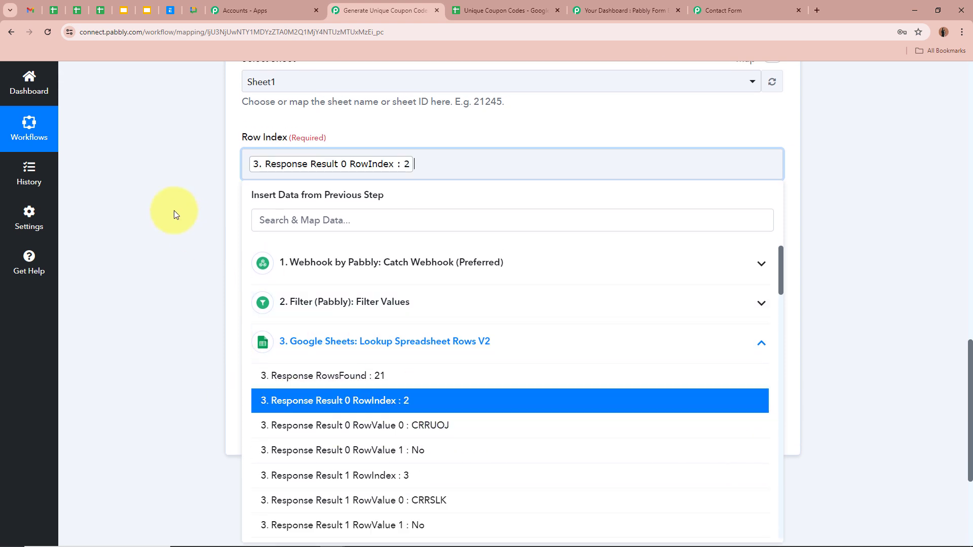
left_click(172, 212)
Step: Set the Status field to Yes
scroll(263, 125, "down", 1)
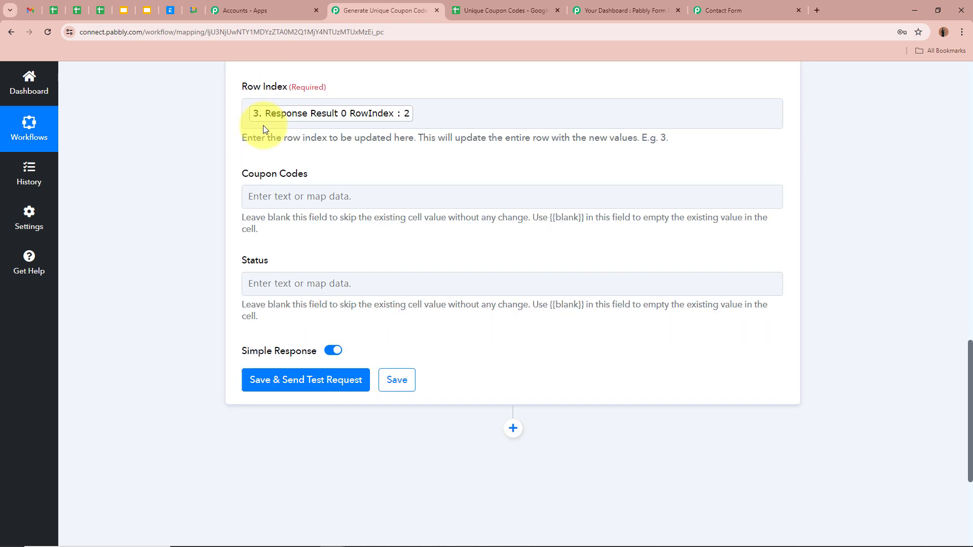
left_click_drag(246, 174, 326, 174)
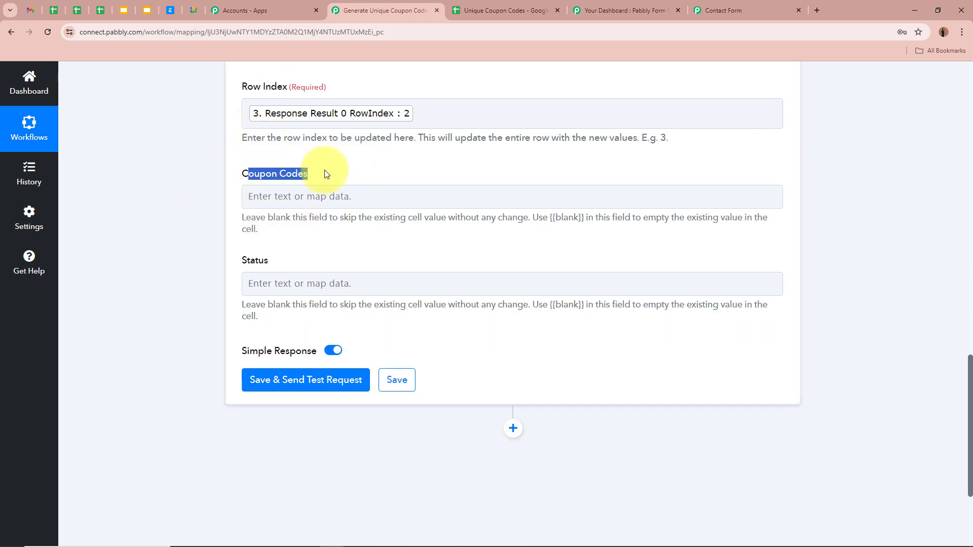
left_click(322, 175)
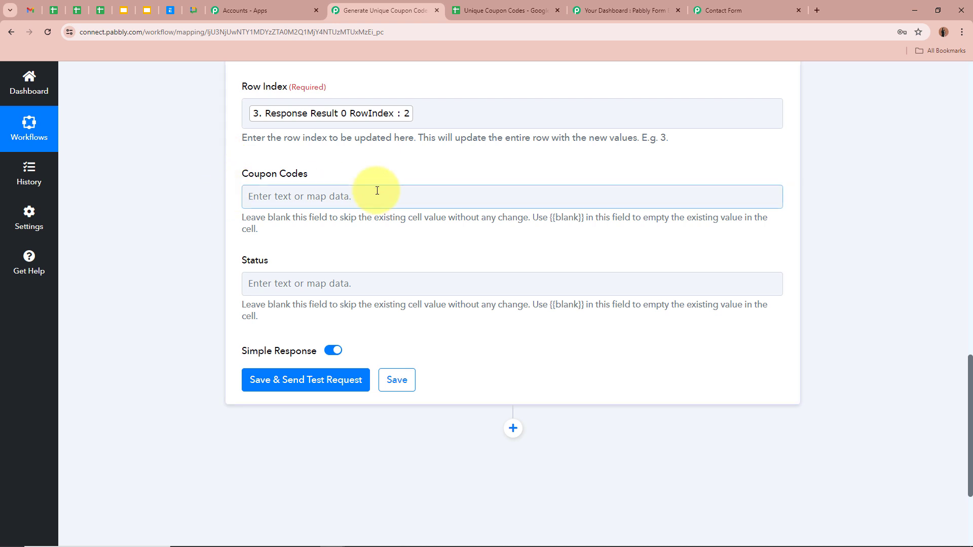
scroll(237, 209, "down", 2)
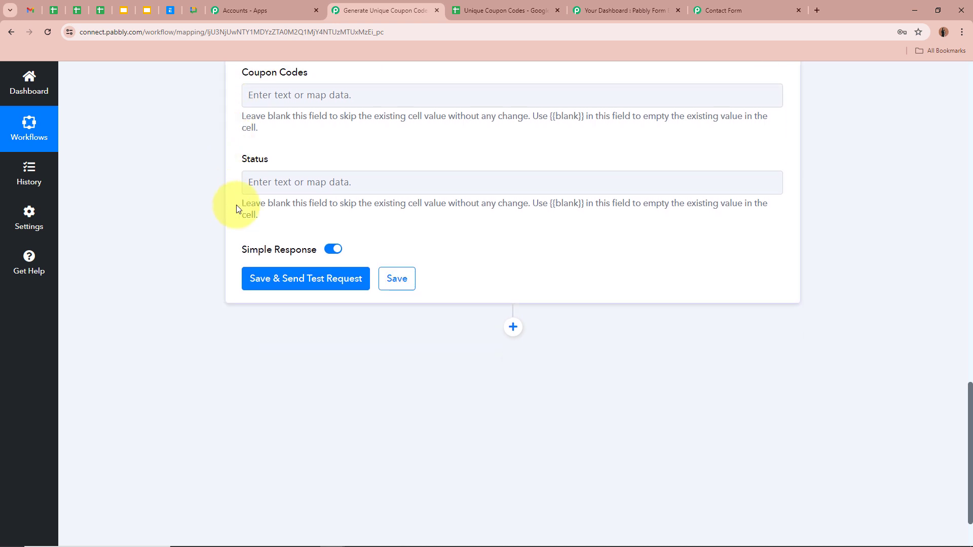
left_click(289, 182)
type("Yes")
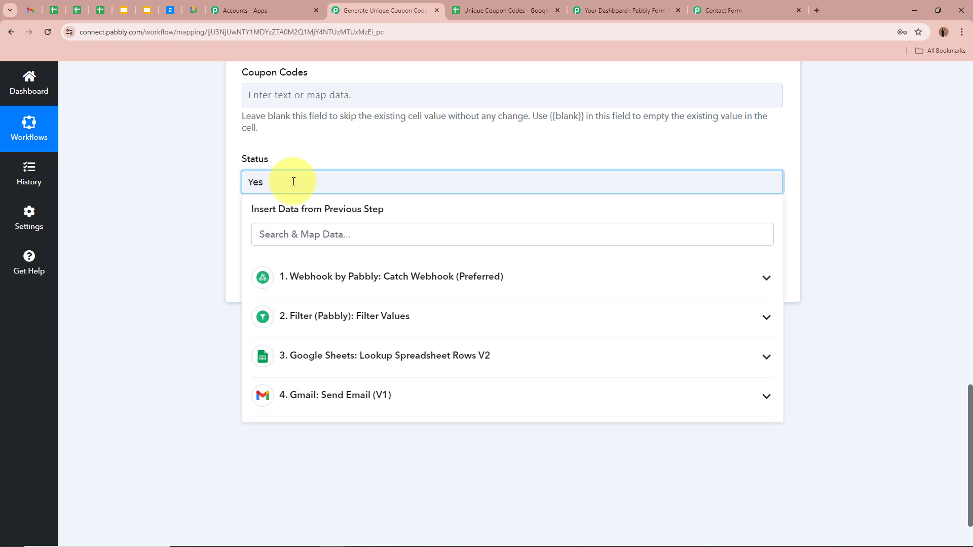
left_click(142, 209)
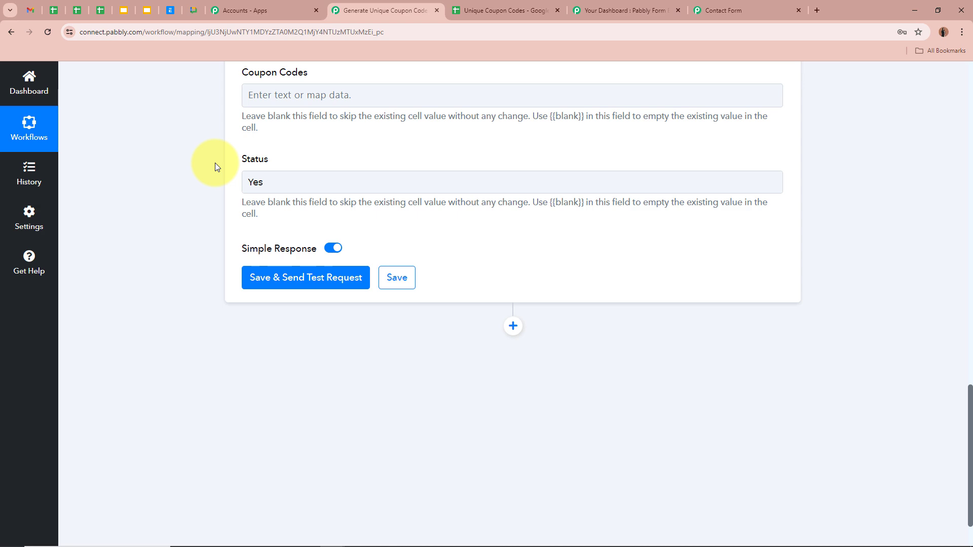
scroll(214, 163, "up", 5)
scroll(215, 163, "down", 5)
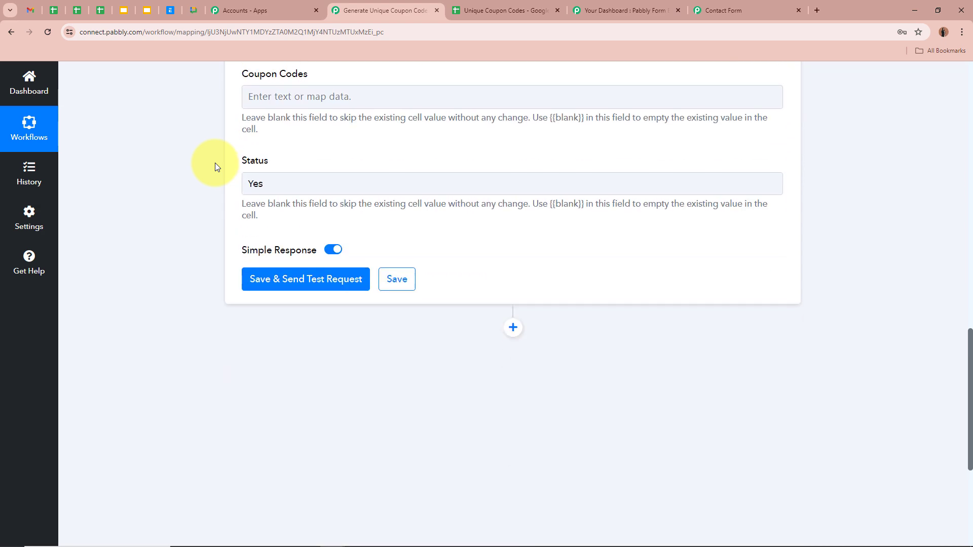
Step: Save and test the Update Row step, with the response updating range Sheet1!A2:B2
left_click(332, 276)
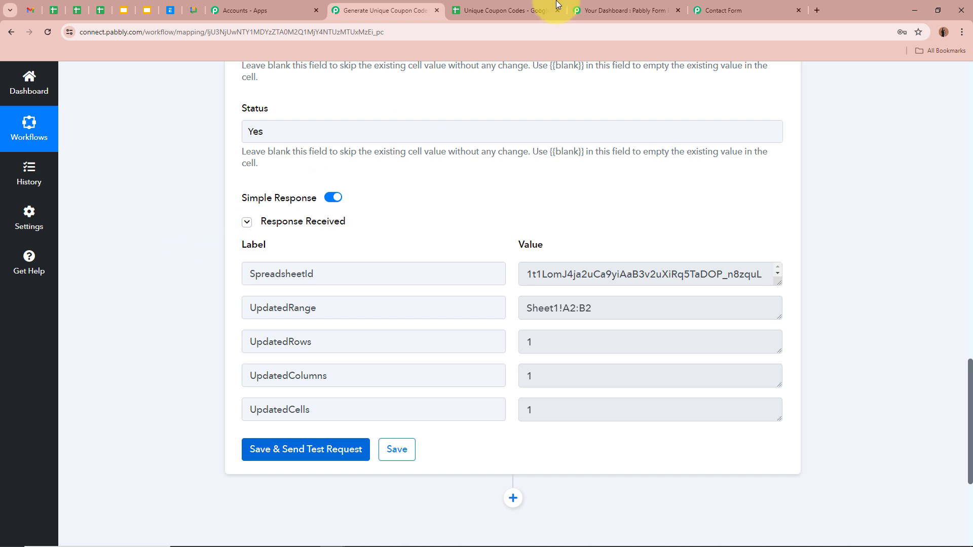
left_click(533, 10)
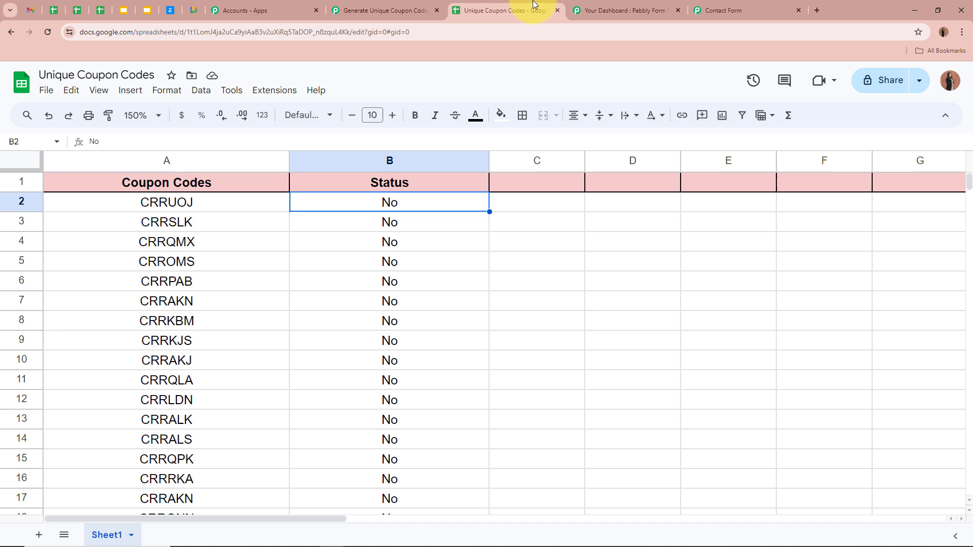
left_click(225, 206)
left_click(318, 208)
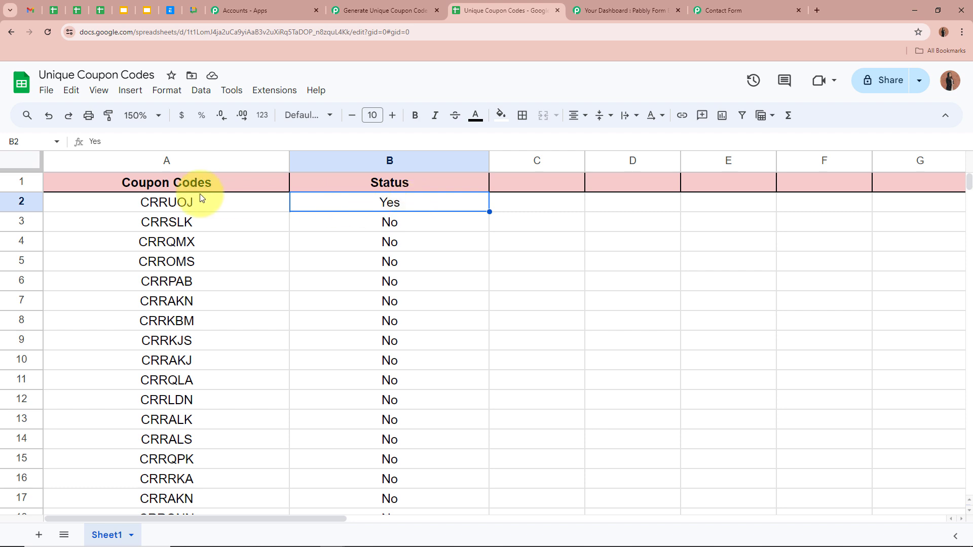
left_click(212, 201)
left_click(368, 204)
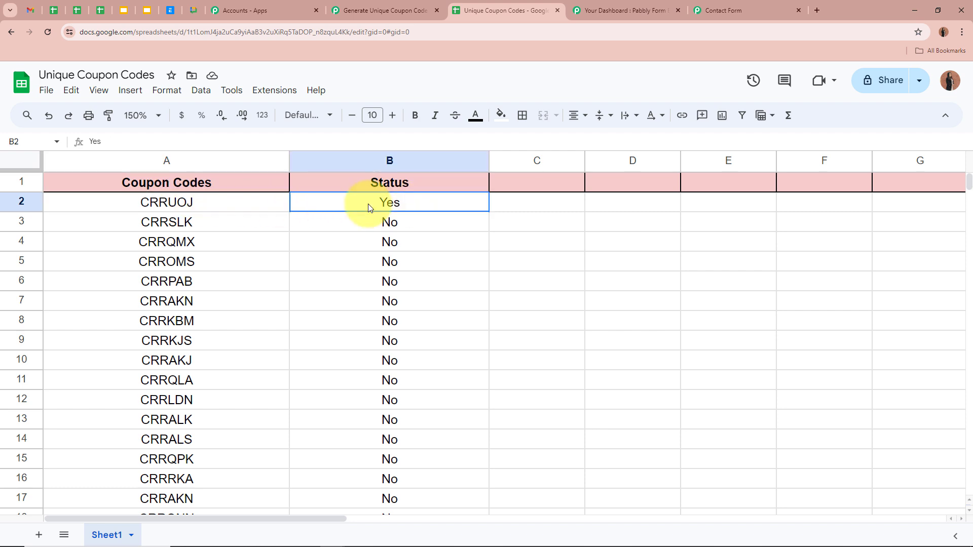
left_click(618, 260)
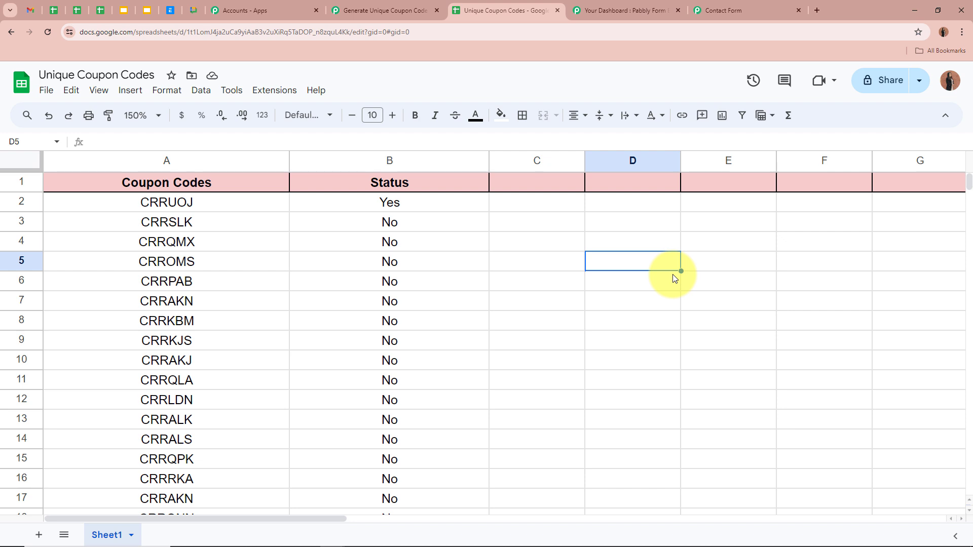
Step: Confirm the next coupon CRRSLK is still marked No, then return to the contact form
left_click(201, 229)
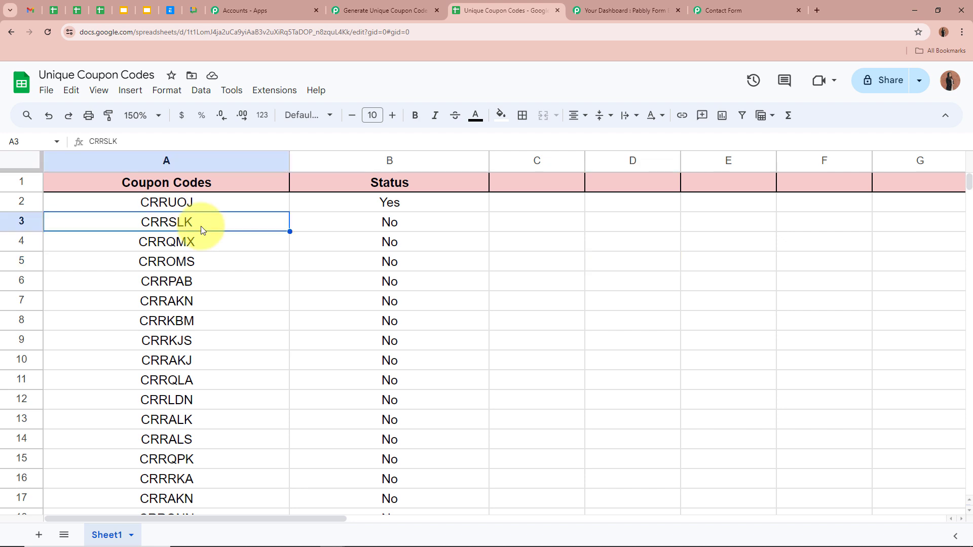
left_click(342, 221)
left_click(245, 220)
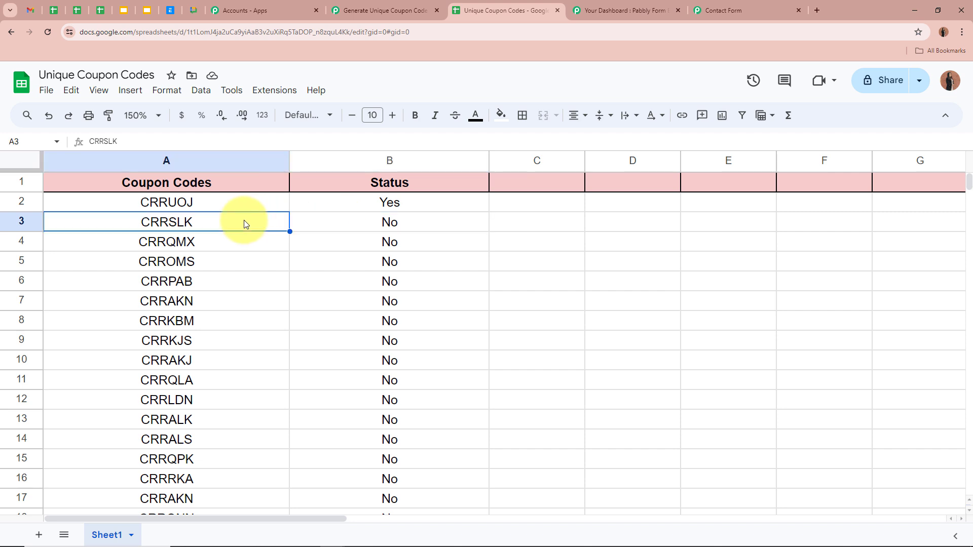
left_click(405, 230)
left_click(650, 268)
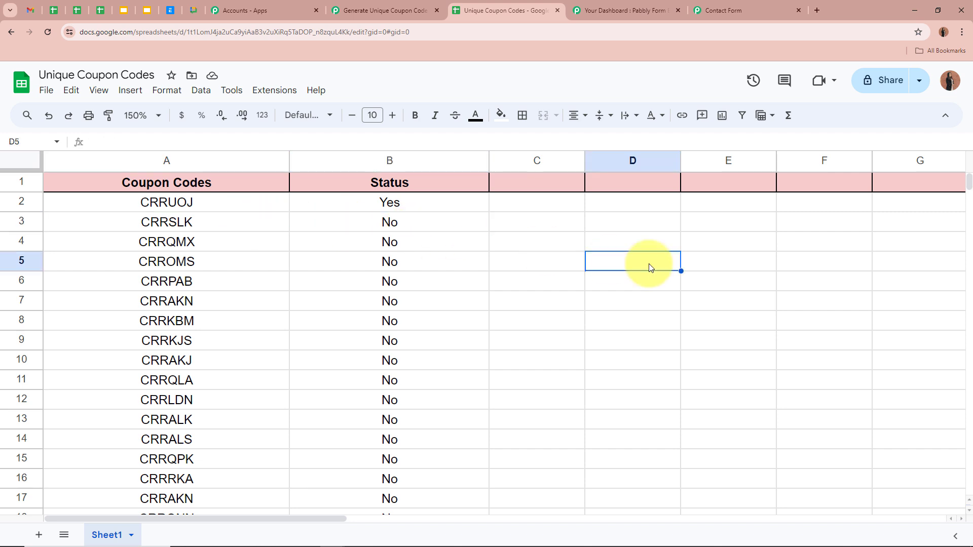
left_click(723, 6)
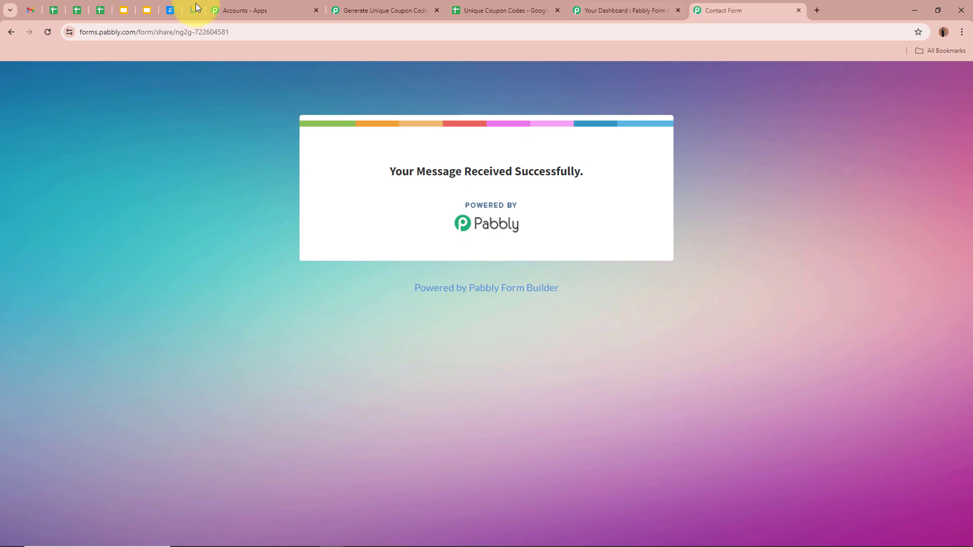
Step: Reload the contact form, review the test contact's name, e-mail and phone, and submit it
key("F5")
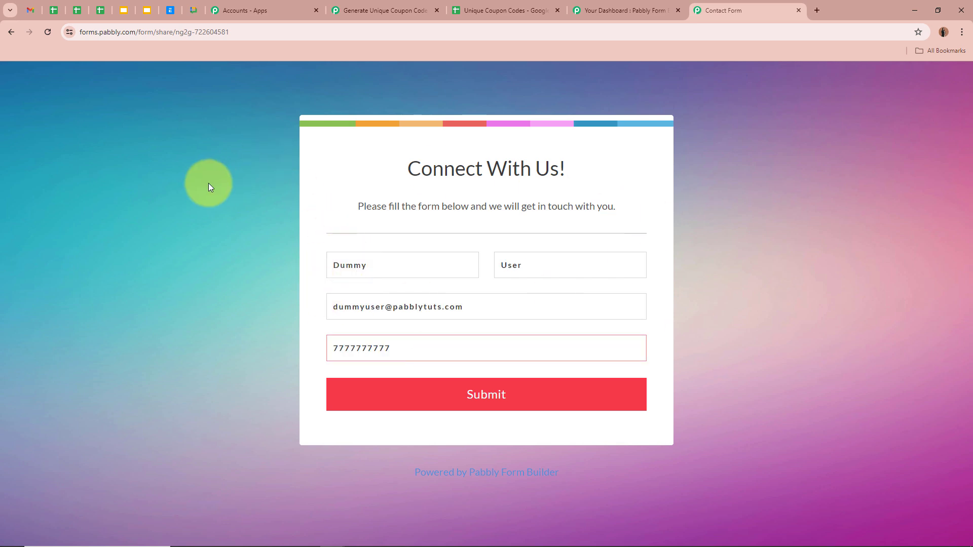
left_click_drag(392, 264, 330, 268)
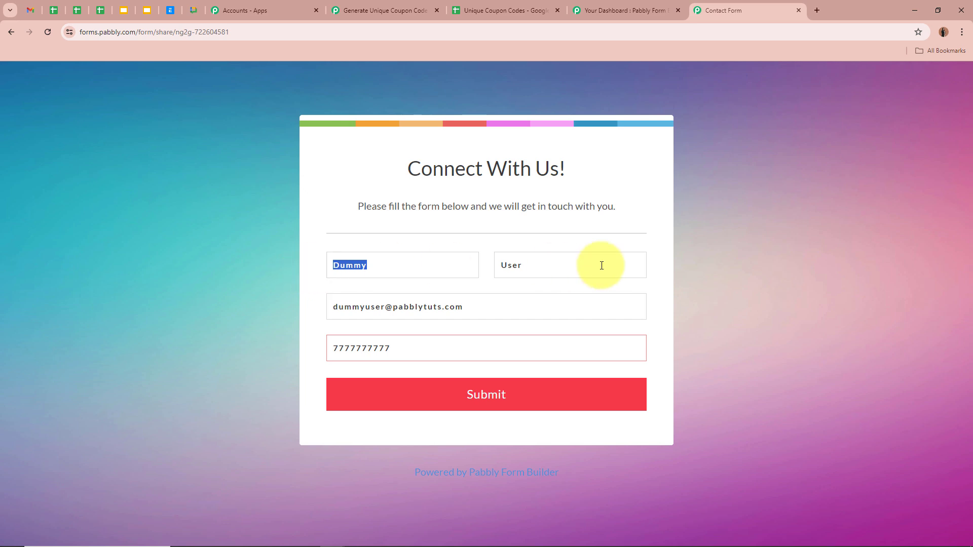
left_click_drag(602, 265, 466, 267)
left_click_drag(527, 302, 160, 278)
left_click(157, 272)
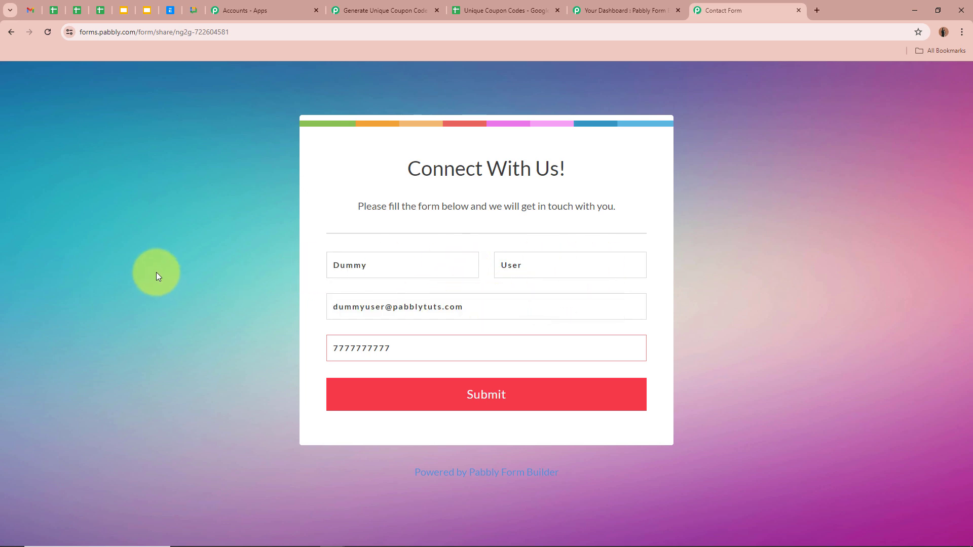
left_click_drag(423, 359, 235, 334)
left_click(198, 318)
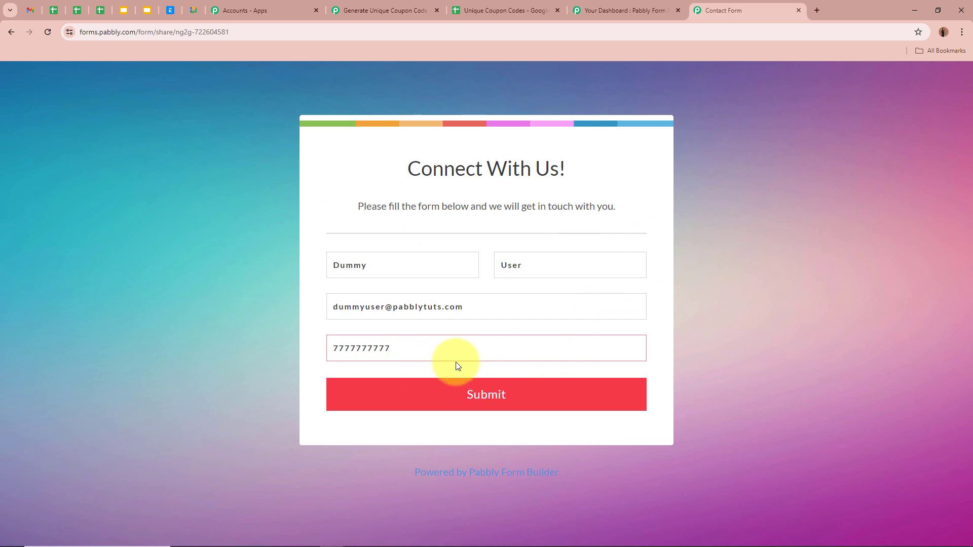
left_click(526, 384)
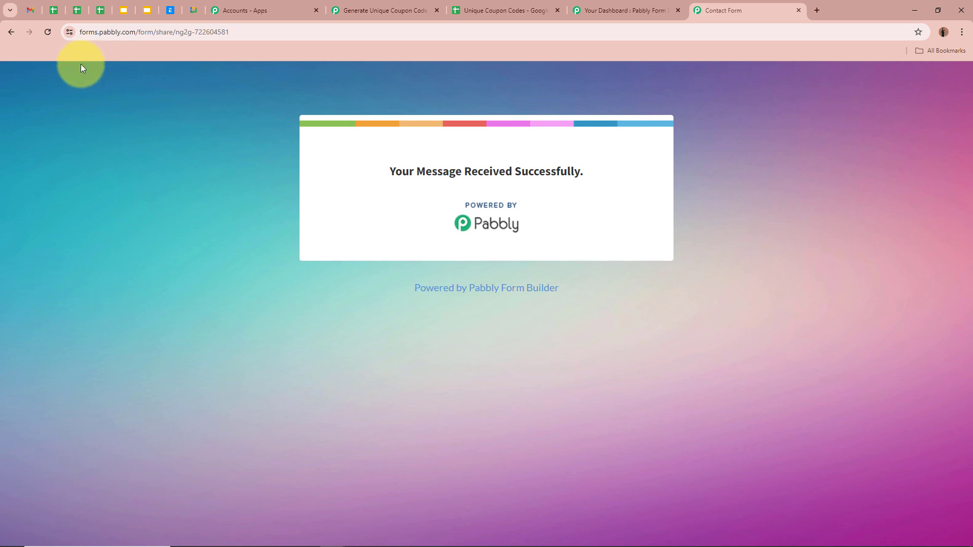
key("ctrl+1")
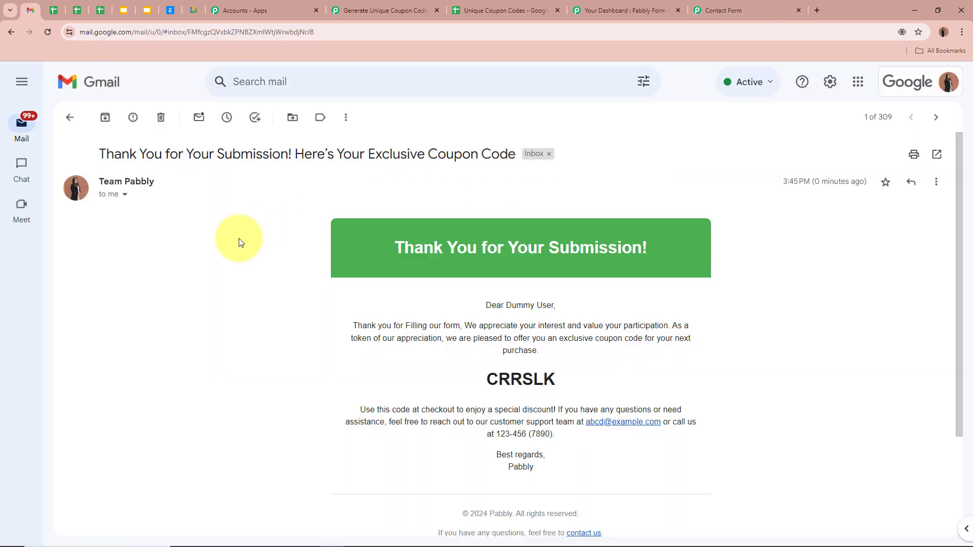
left_click_drag(101, 155, 512, 154)
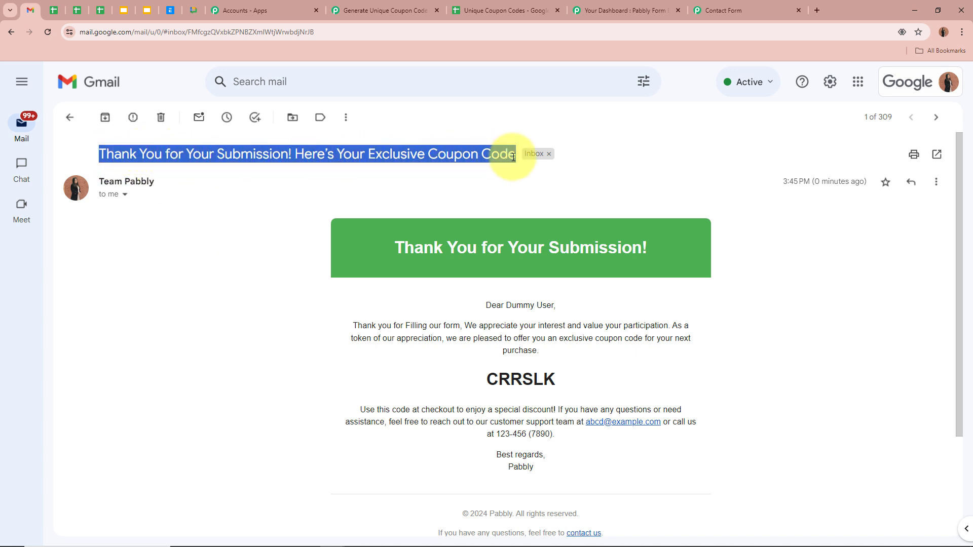
left_click(322, 211)
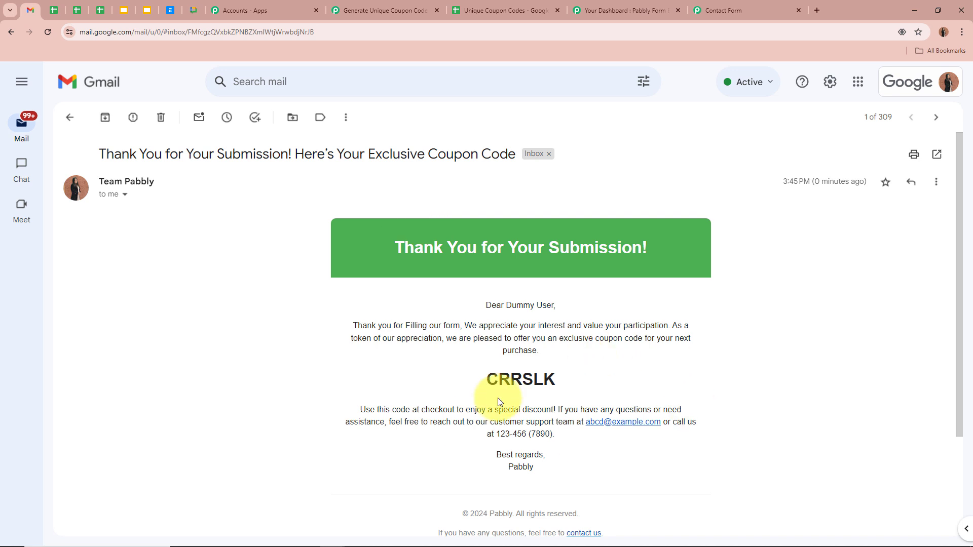
left_click_drag(482, 383, 604, 384)
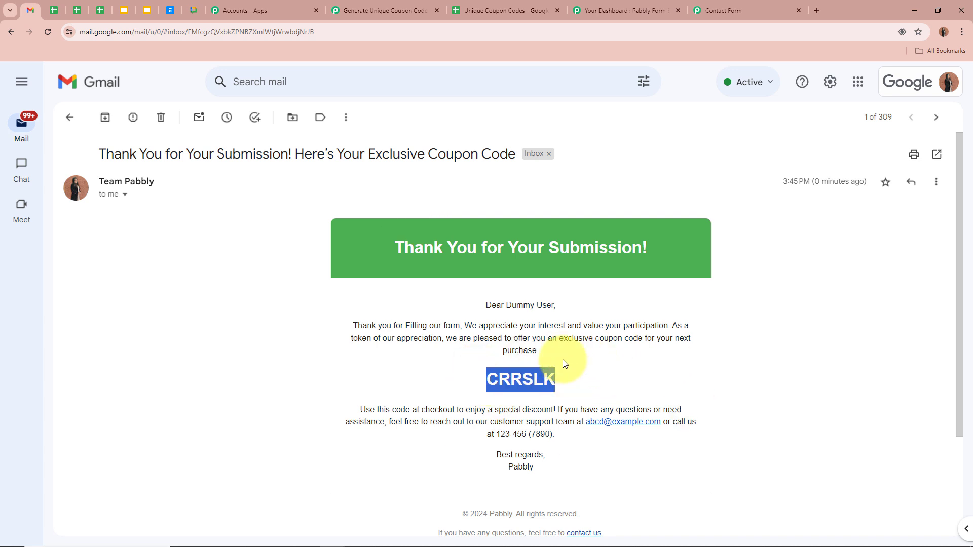
left_click(597, 364)
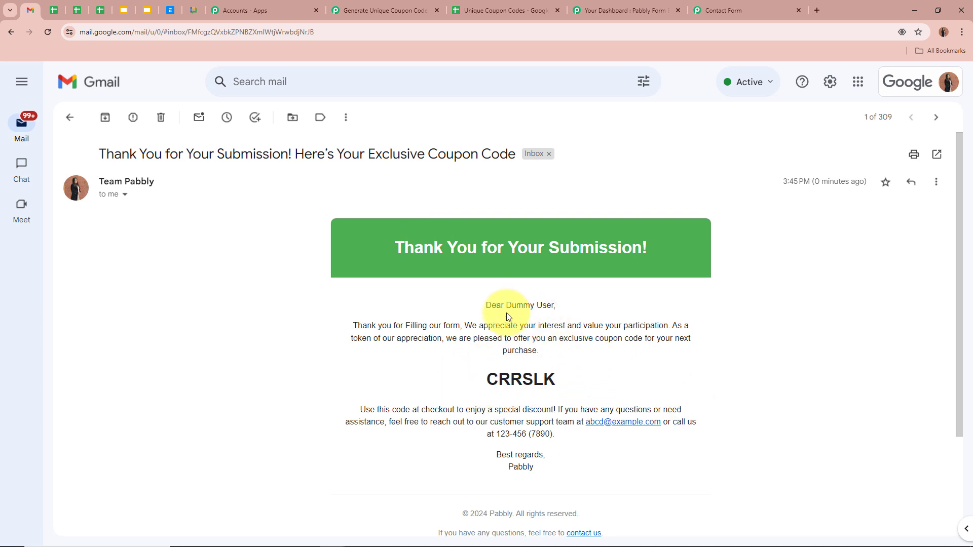
left_click_drag(482, 306, 560, 303)
left_click(565, 306)
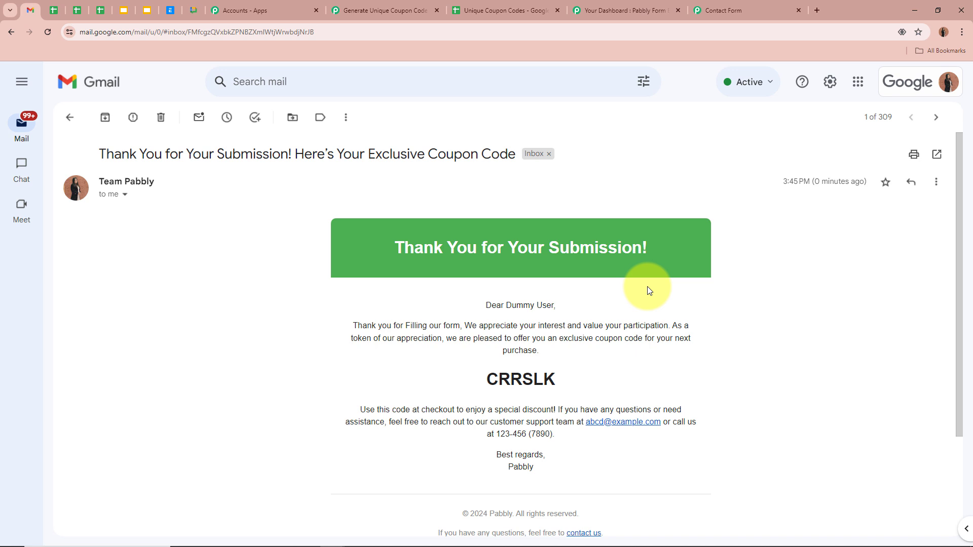
left_click_drag(486, 379, 553, 381)
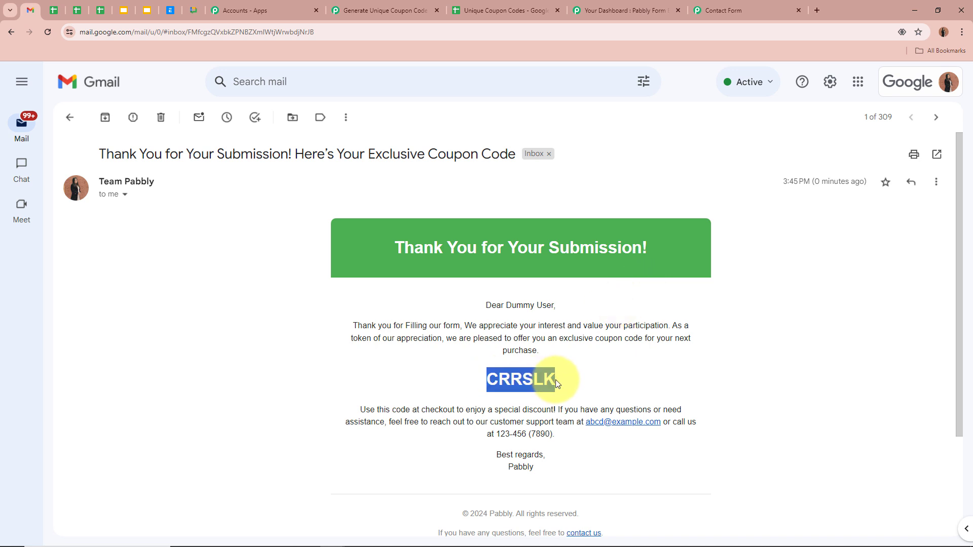
left_click(562, 383)
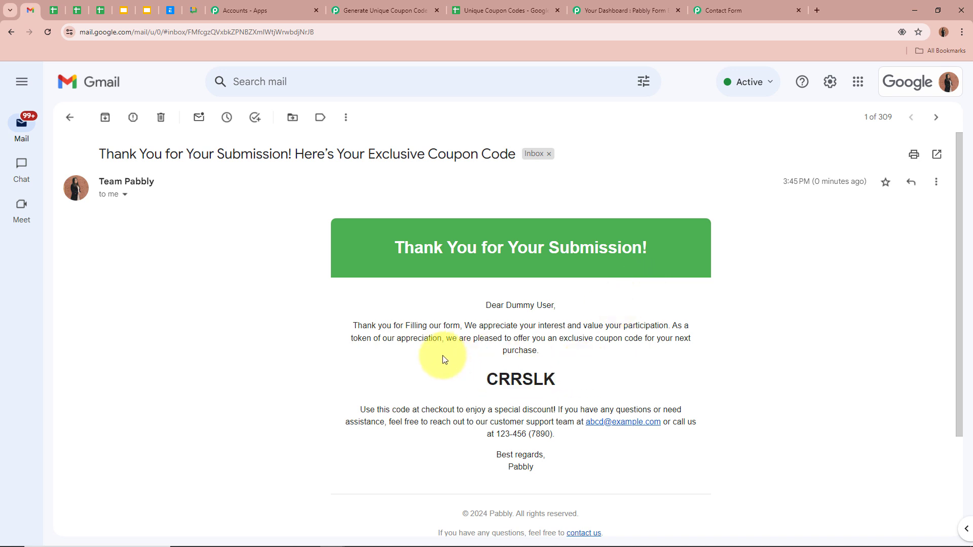
left_click(510, 9)
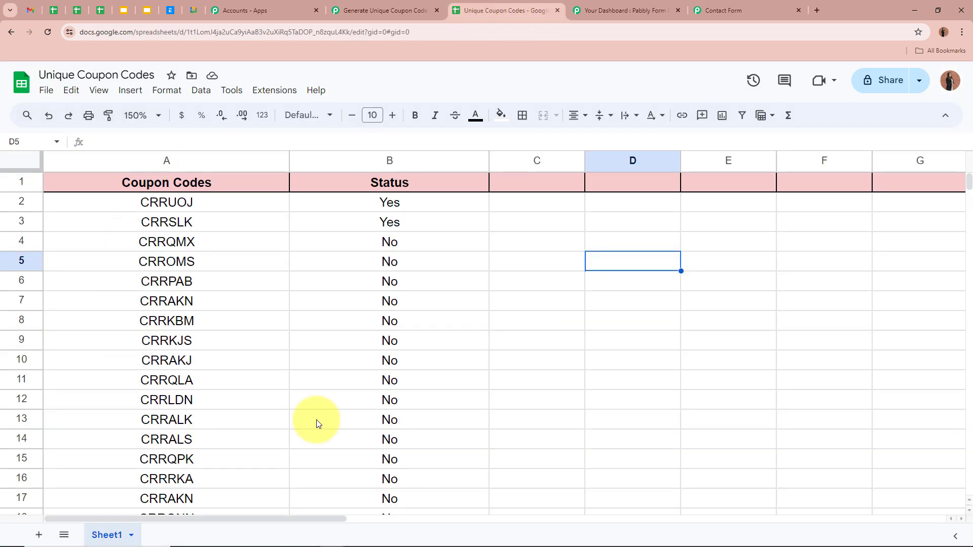
Step: Confirm coupon CRRSLK in row 3 now shows Status Yes
left_click(271, 226)
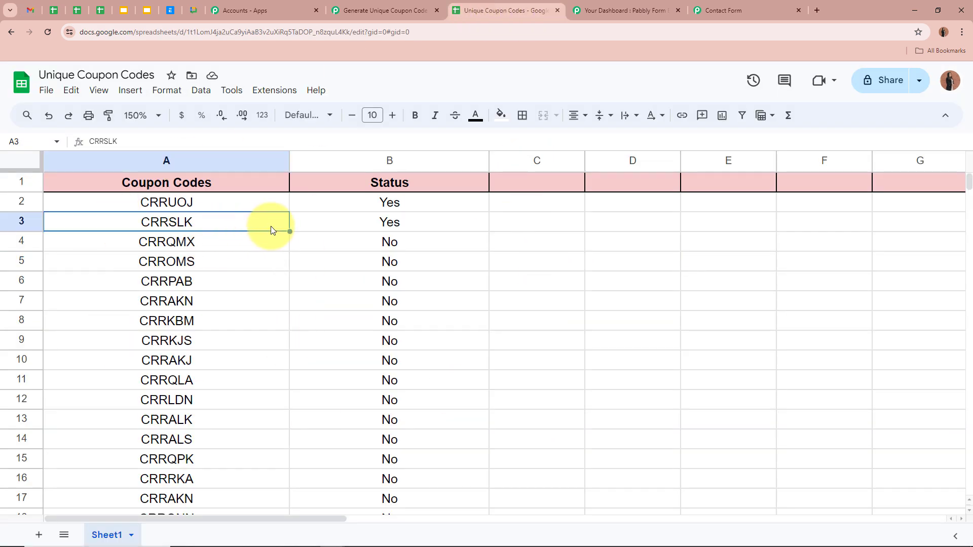
left_click(310, 227)
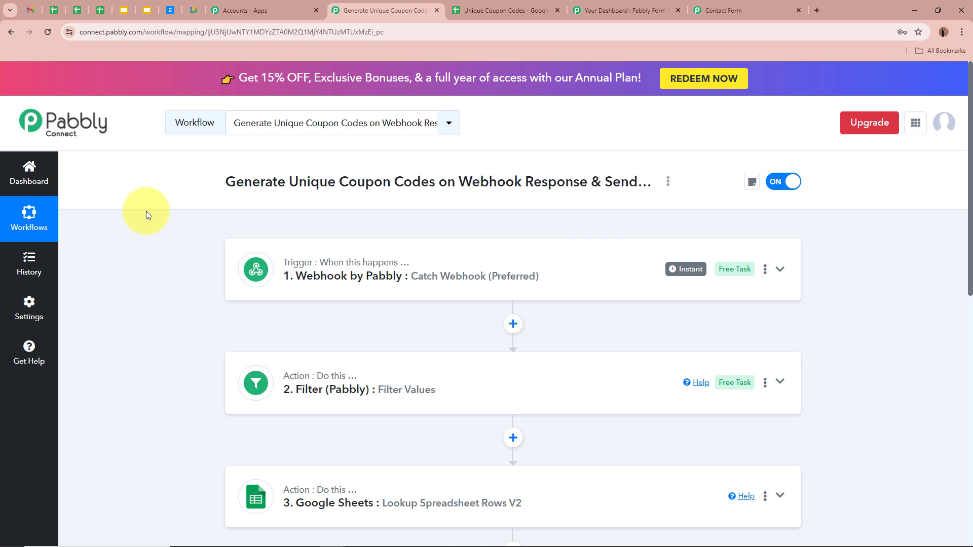
scroll(153, 257, "down", 10)
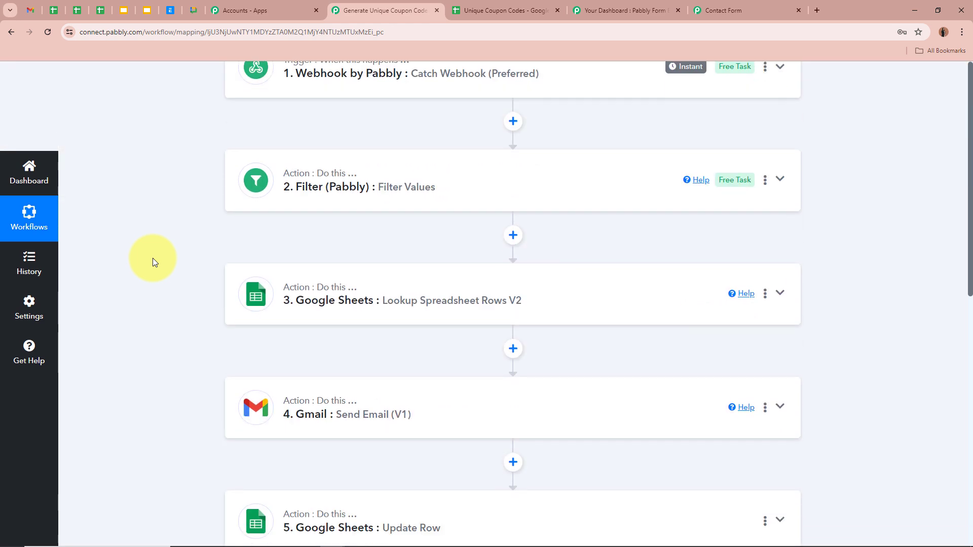
scroll(153, 257, "up", 10)
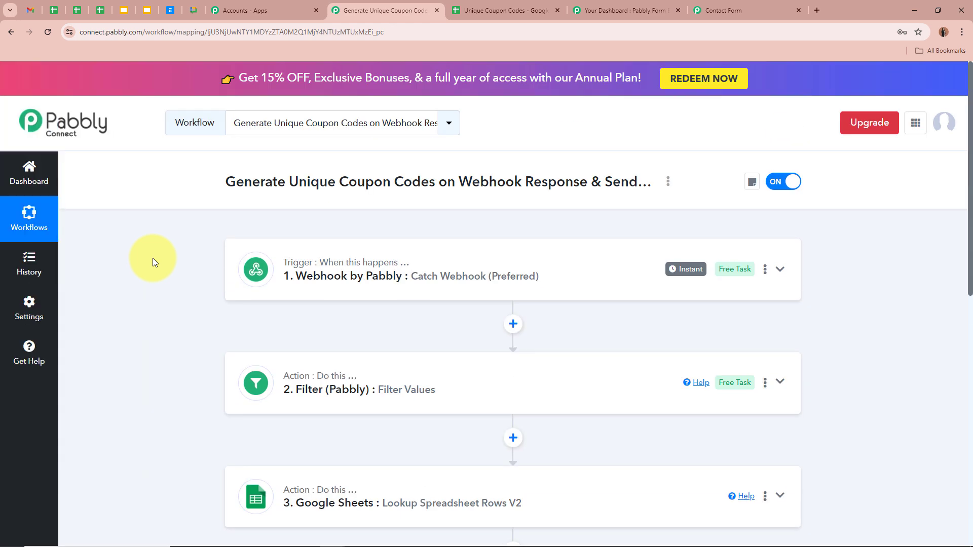